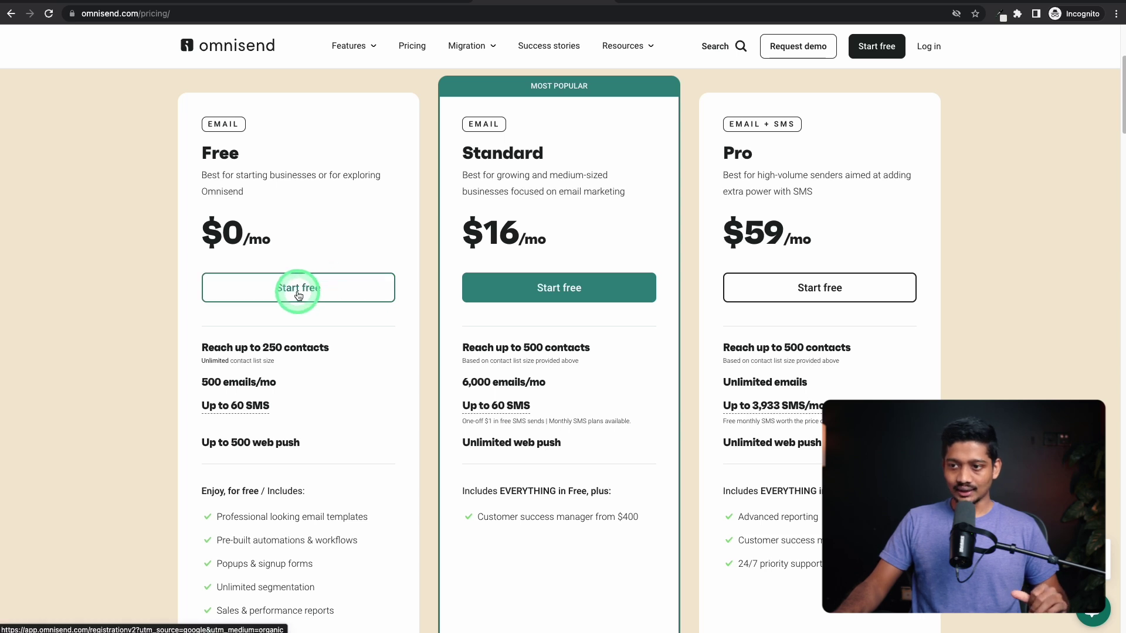
# Step: Register for the Free plan as an ecommerce business with the account email and password, accept the terms and verify the email address
pyautogui.click(298, 289)
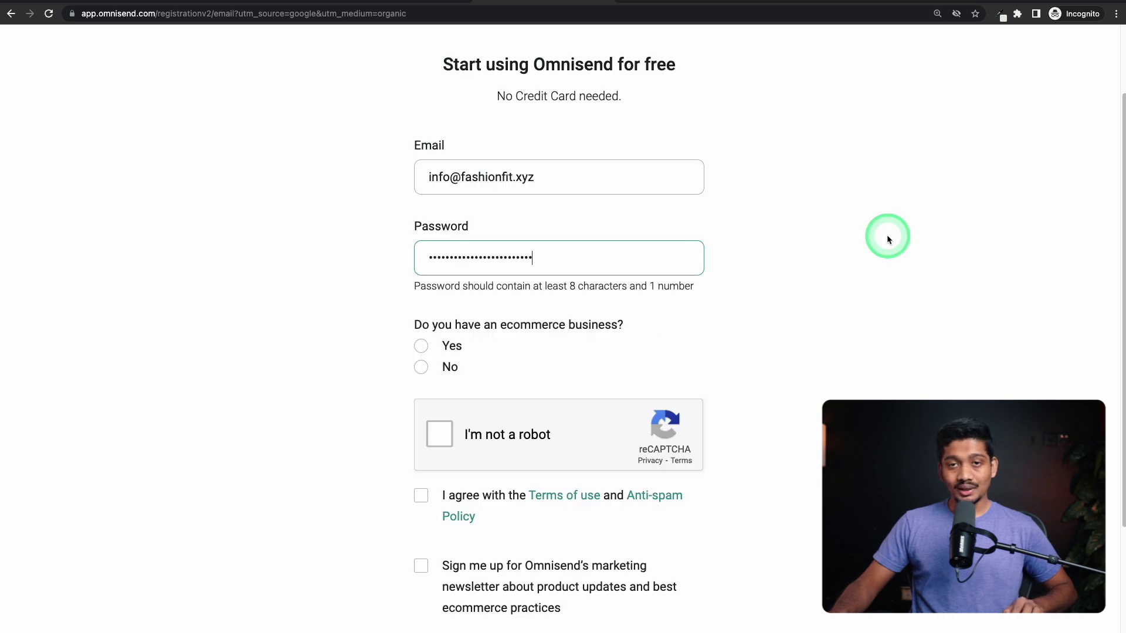
pyautogui.scroll(-3, 794, 258)
pyautogui.scroll(-2, 583, 234)
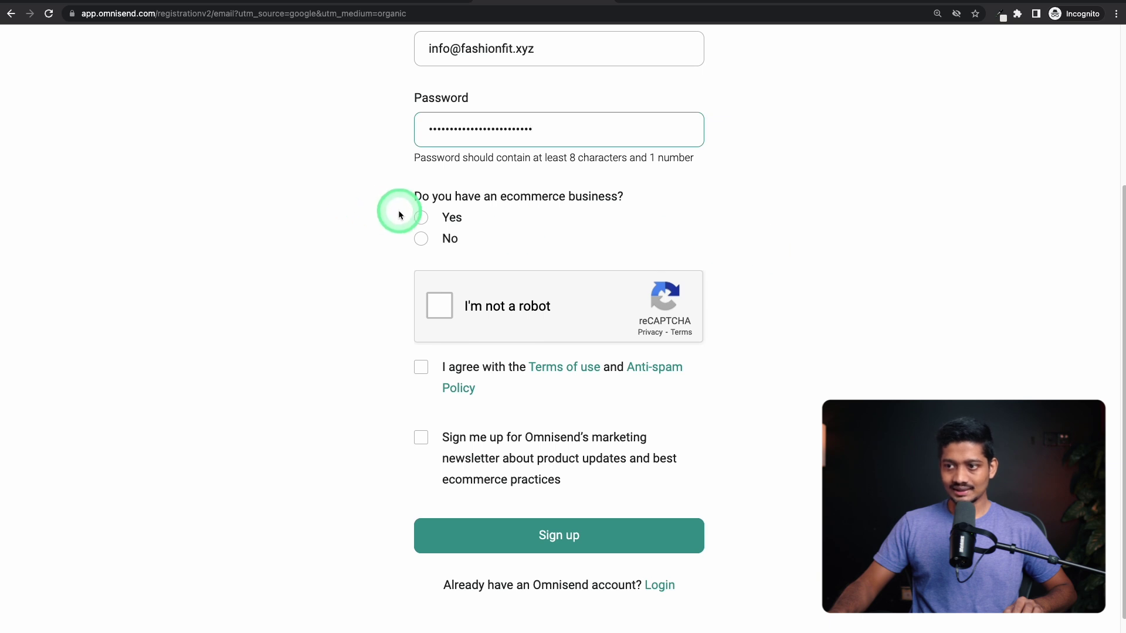
pyautogui.click(422, 218)
pyautogui.click(436, 307)
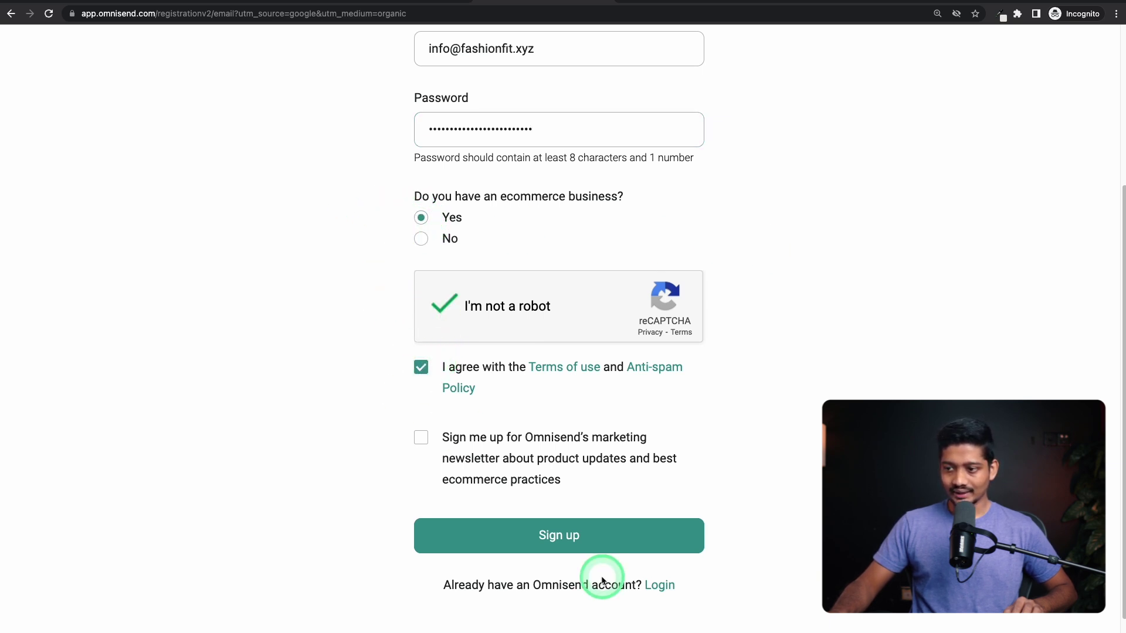
pyautogui.click(596, 534)
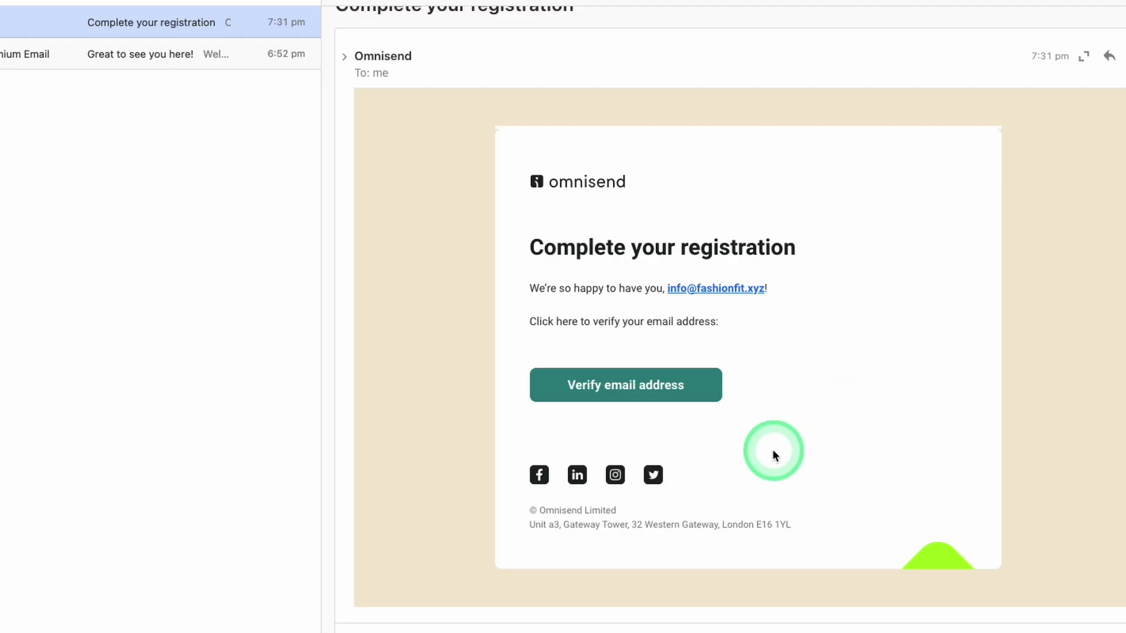
pyautogui.click(616, 387)
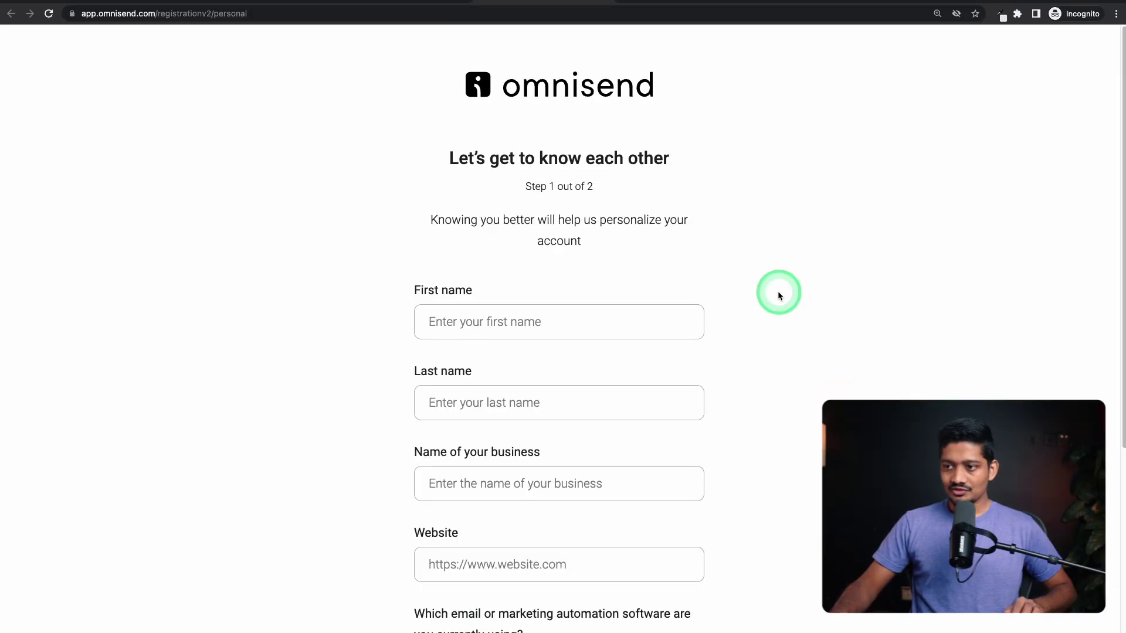
pyautogui.scroll(-3, 779, 296)
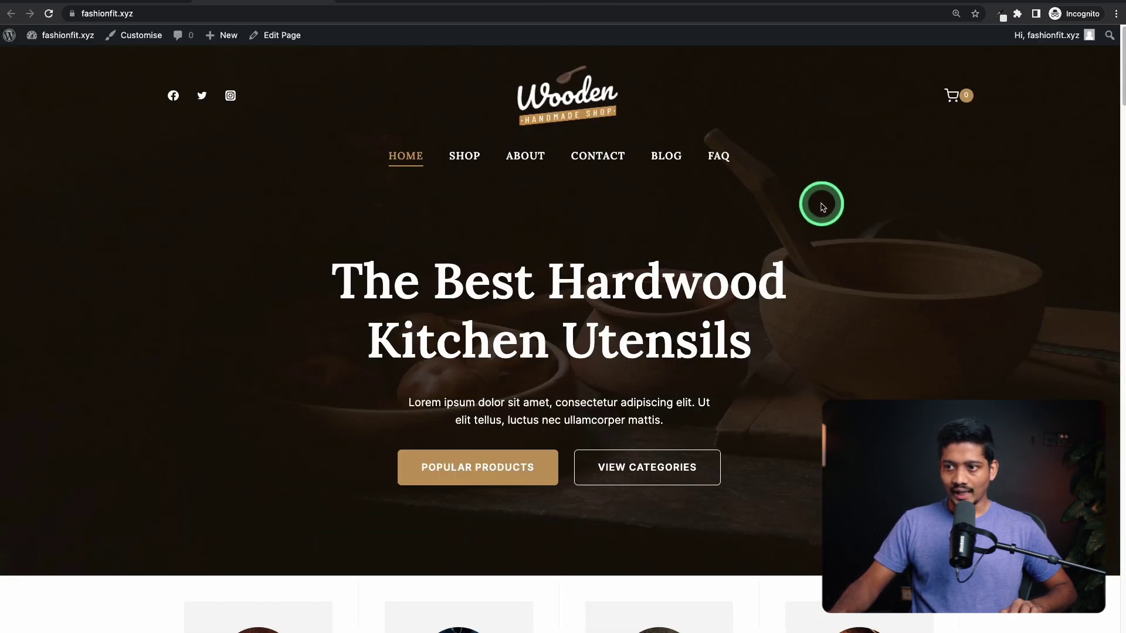
pyautogui.scroll(-20, 823, 207)
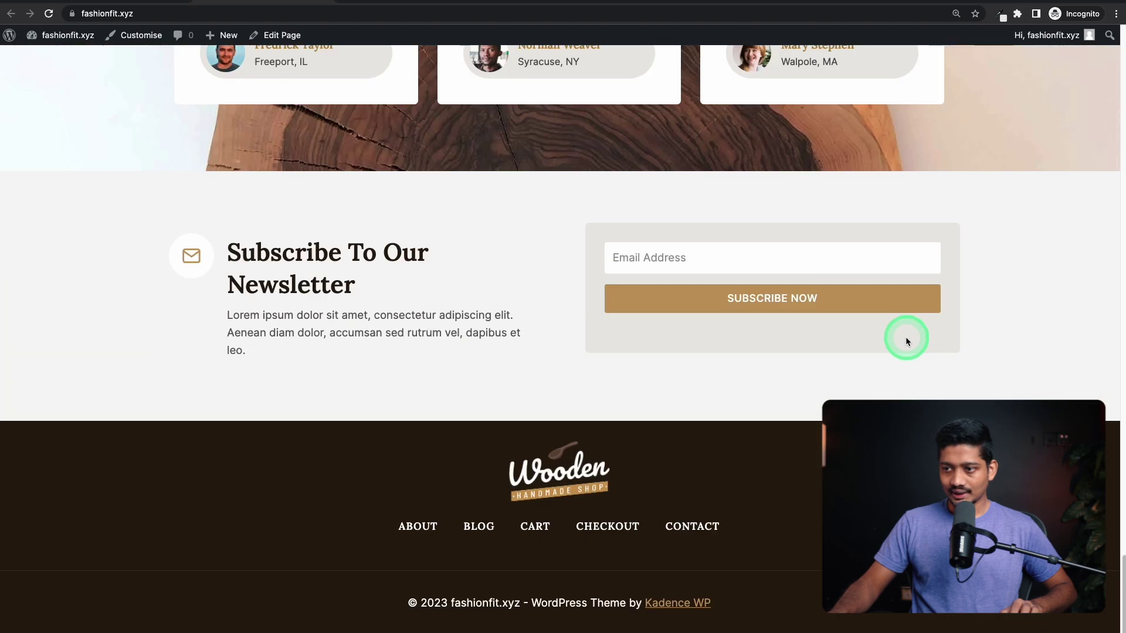
pyautogui.scroll(20, 906, 340)
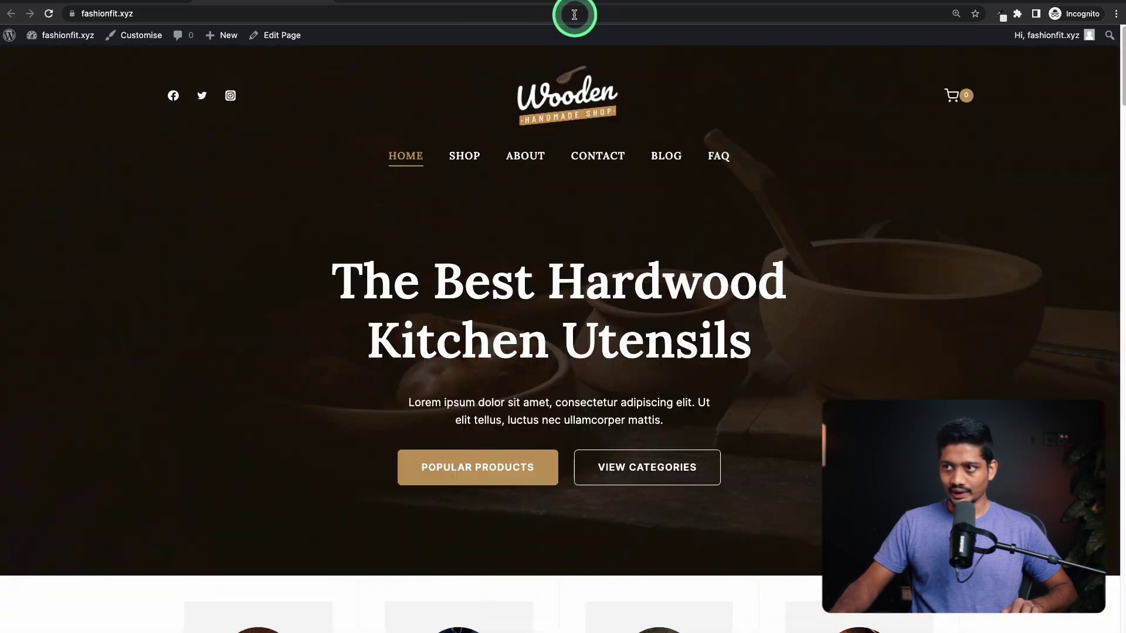
pyautogui.click(570, 3)
pyautogui.click(672, 368)
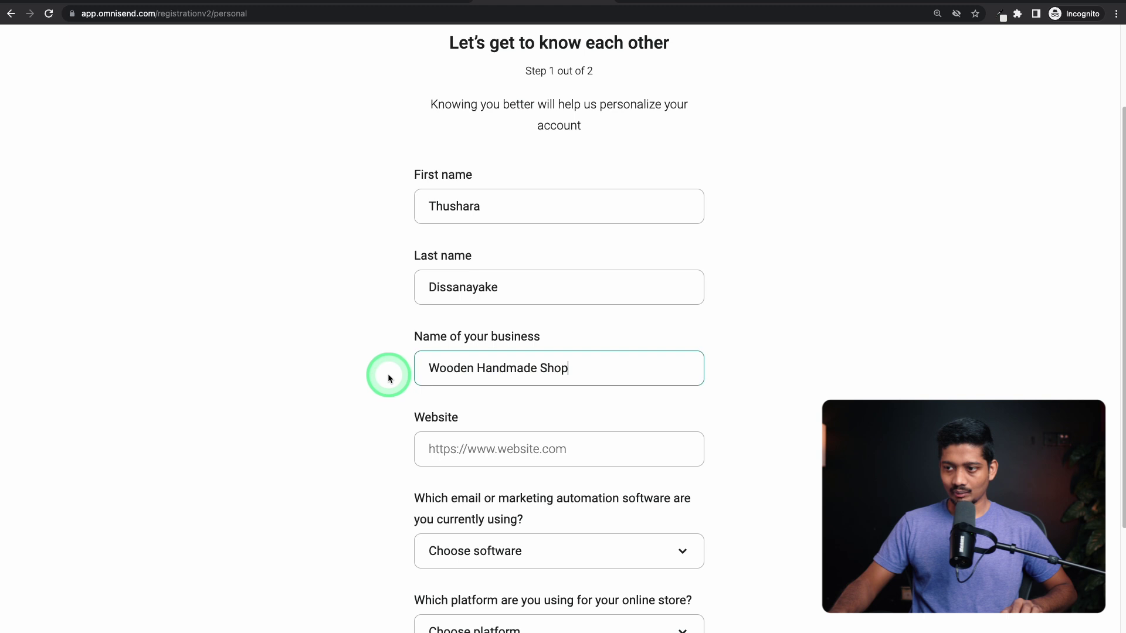
pyautogui.scroll(-3, 387, 379)
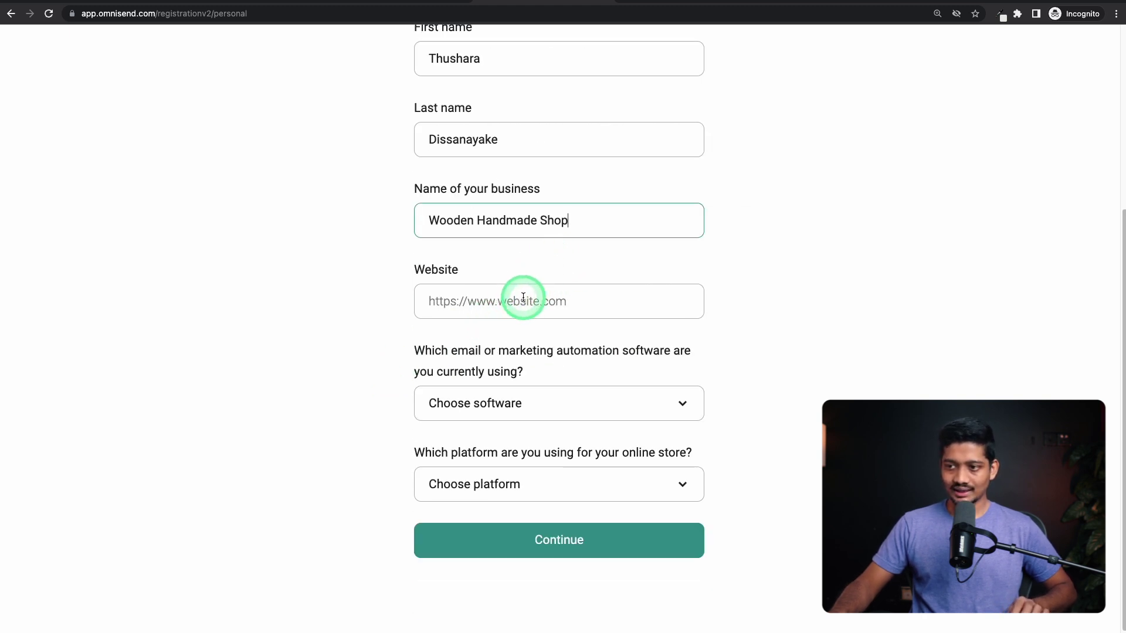
pyautogui.press('Tab')
pyautogui.write('https://fashionfit.xyz/')
# Step: Set the current email software to None and the store platform to WooCommerce (WordPress), and continue to the address form
pyautogui.click(549, 397)
pyautogui.scroll(1, 512, 261)
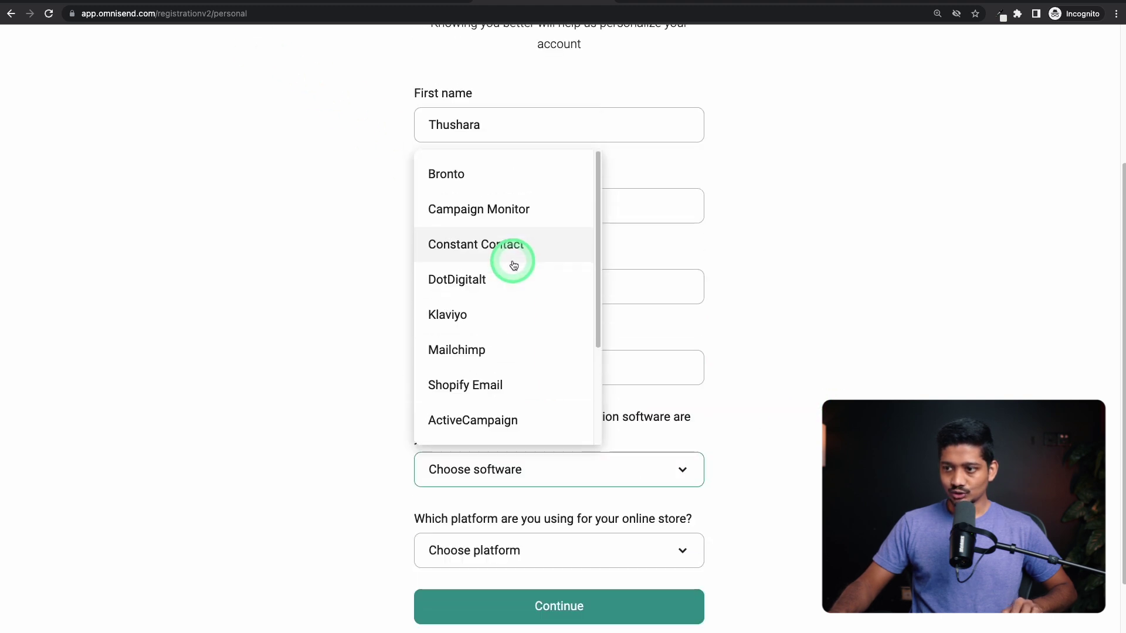
pyautogui.scroll(-2, 515, 307)
pyautogui.scroll(-3, 499, 326)
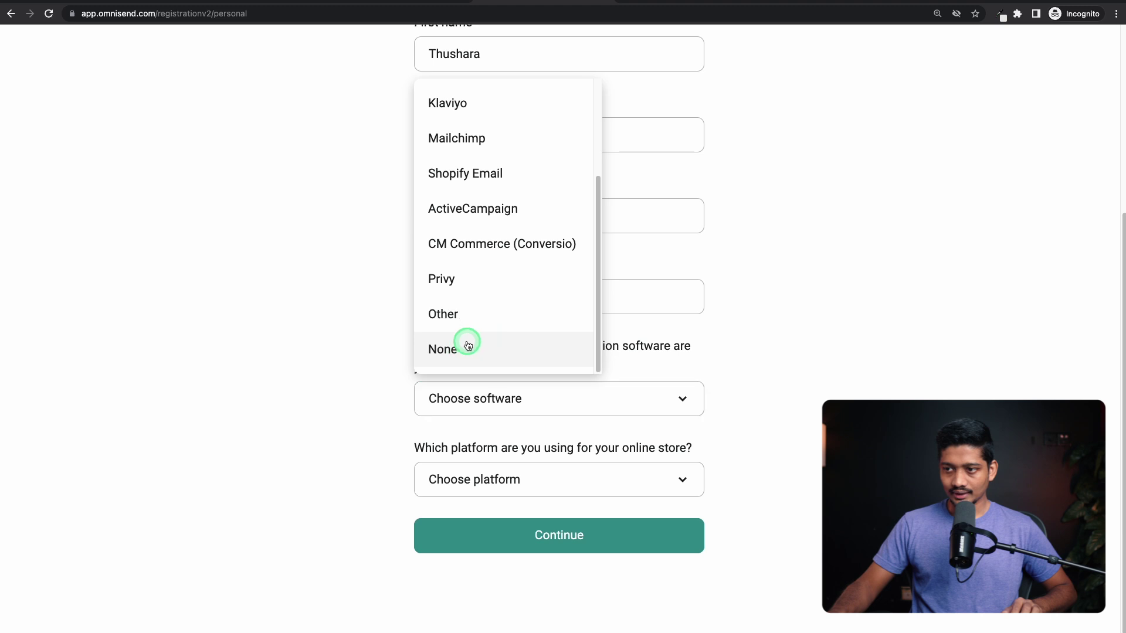
pyautogui.click(468, 345)
pyautogui.click(571, 471)
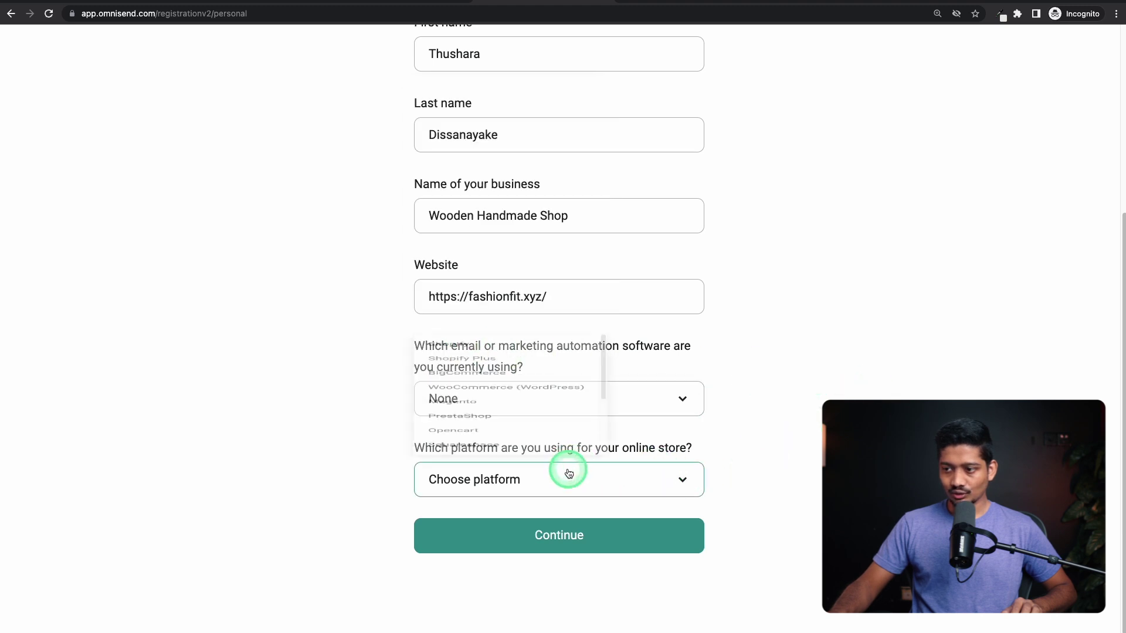
pyautogui.click(505, 289)
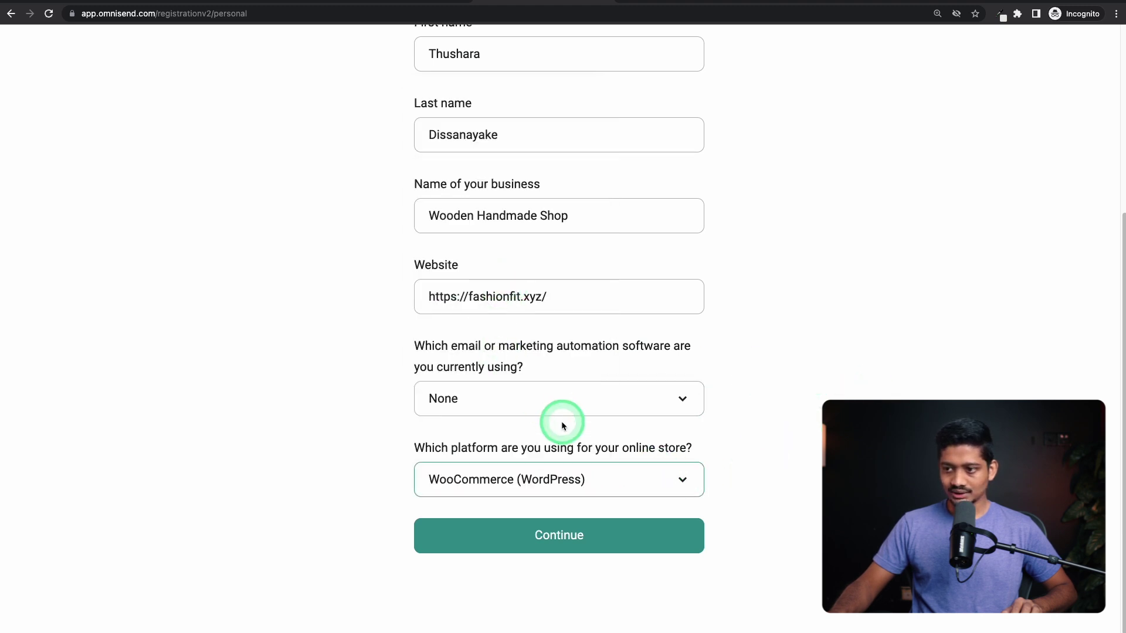
pyautogui.click(575, 540)
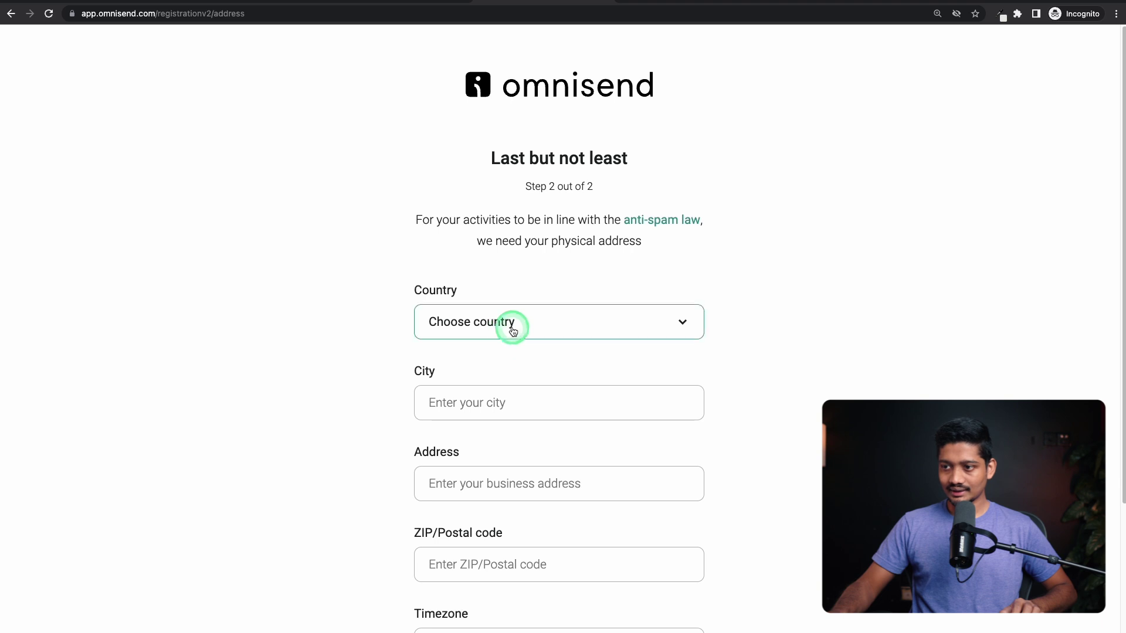
# Step: Choose Sri Lanka as the country, fill in the city, business address and postal code, and finish the registration
pyautogui.click(514, 331)
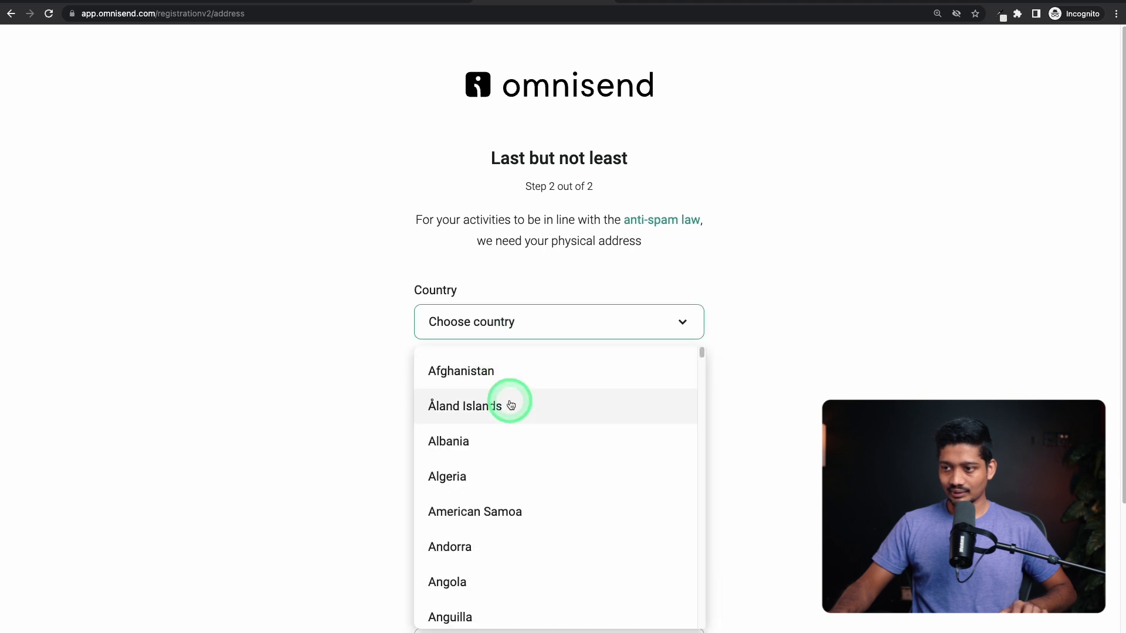
pyautogui.scroll(-20, 510, 402)
pyautogui.click(477, 538)
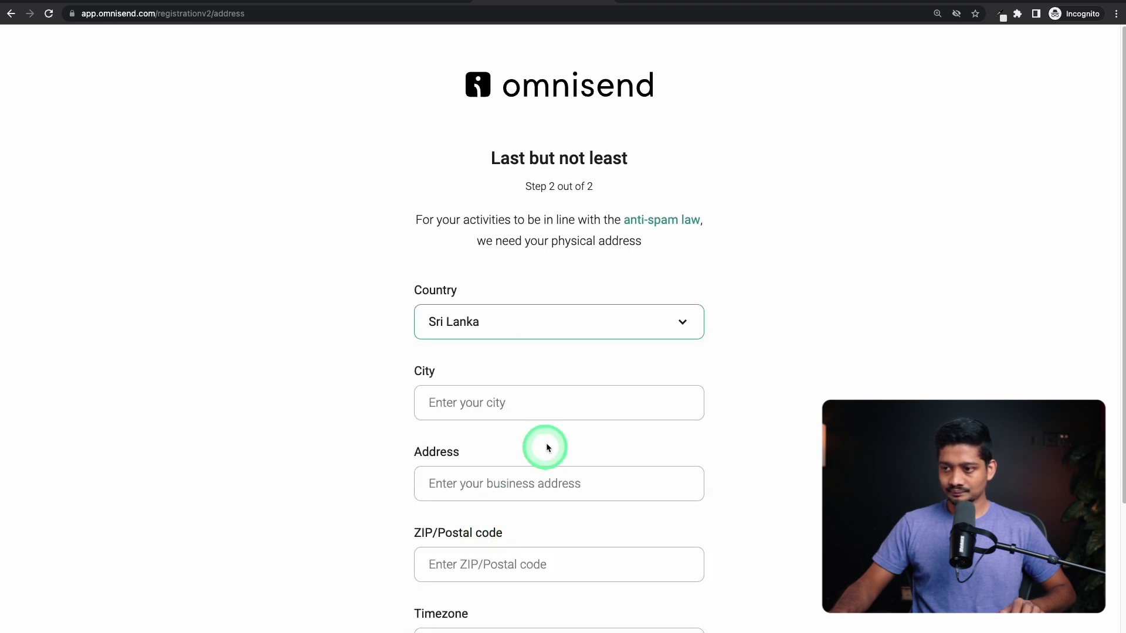
pyautogui.scroll(-2, 543, 447)
pyautogui.scroll(-1, 759, 293)
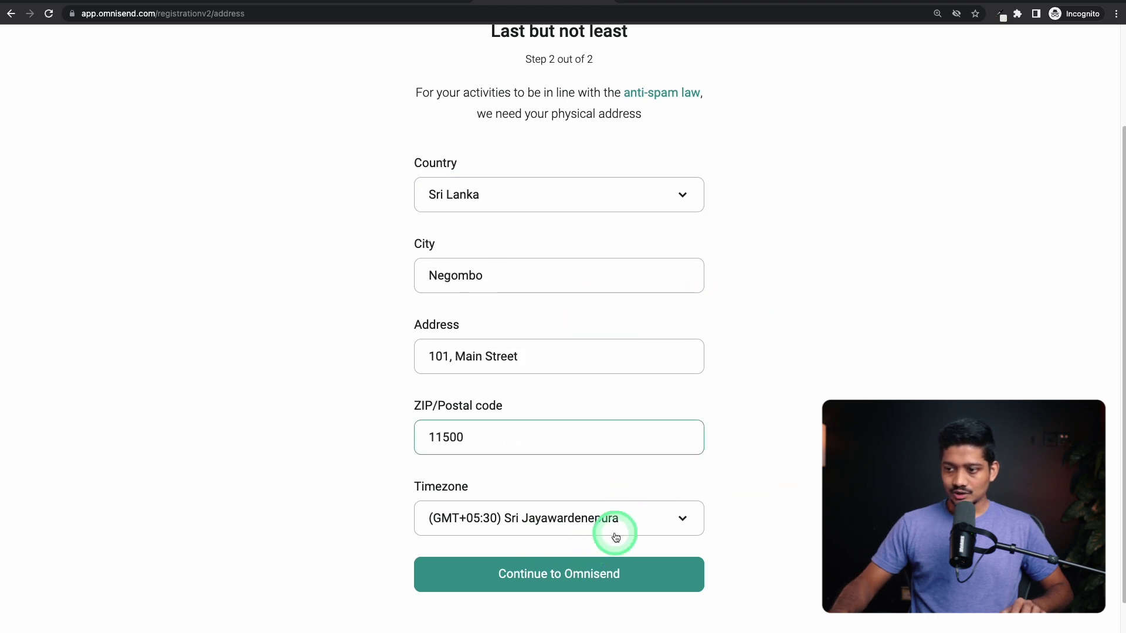
pyautogui.click(644, 581)
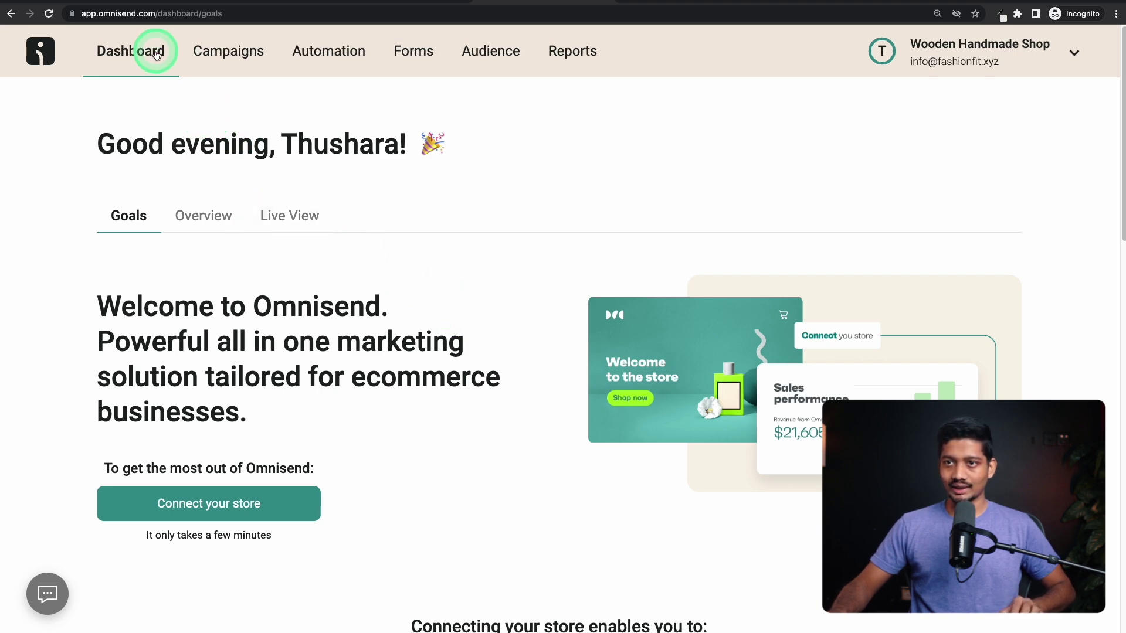
# Step: Switch to the store's WordPress admin, search the plugins for Omnisend, and install and activate Email Marketing for WooCommerce by Omnisend
pyautogui.click(147, 2)
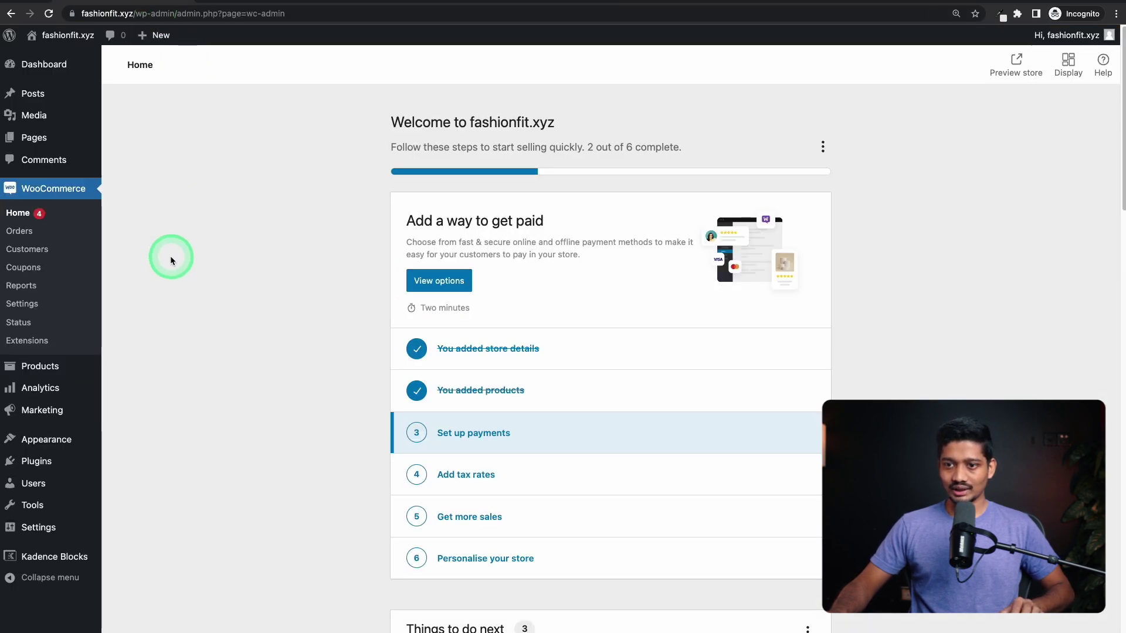
pyautogui.moveTo(56, 464)
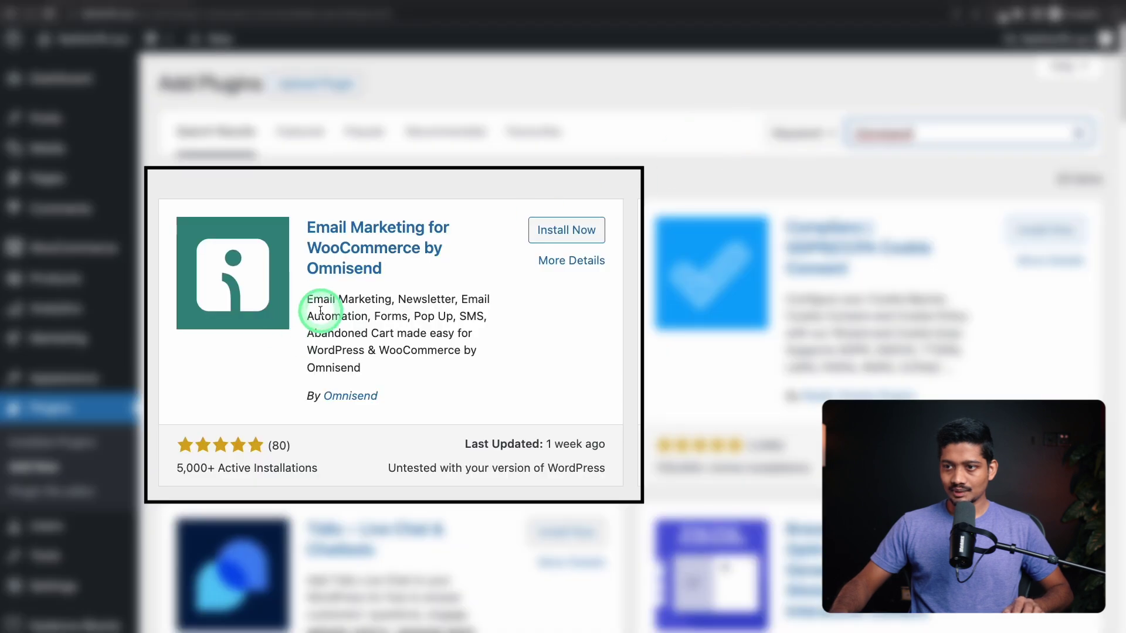
pyautogui.click(556, 233)
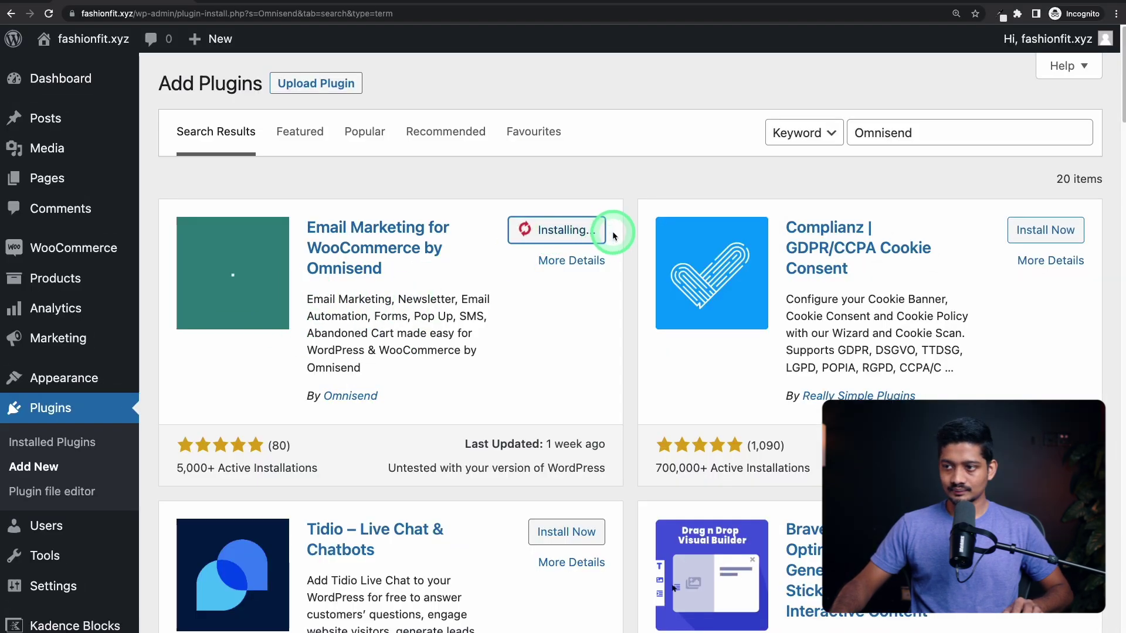
pyautogui.click(557, 229)
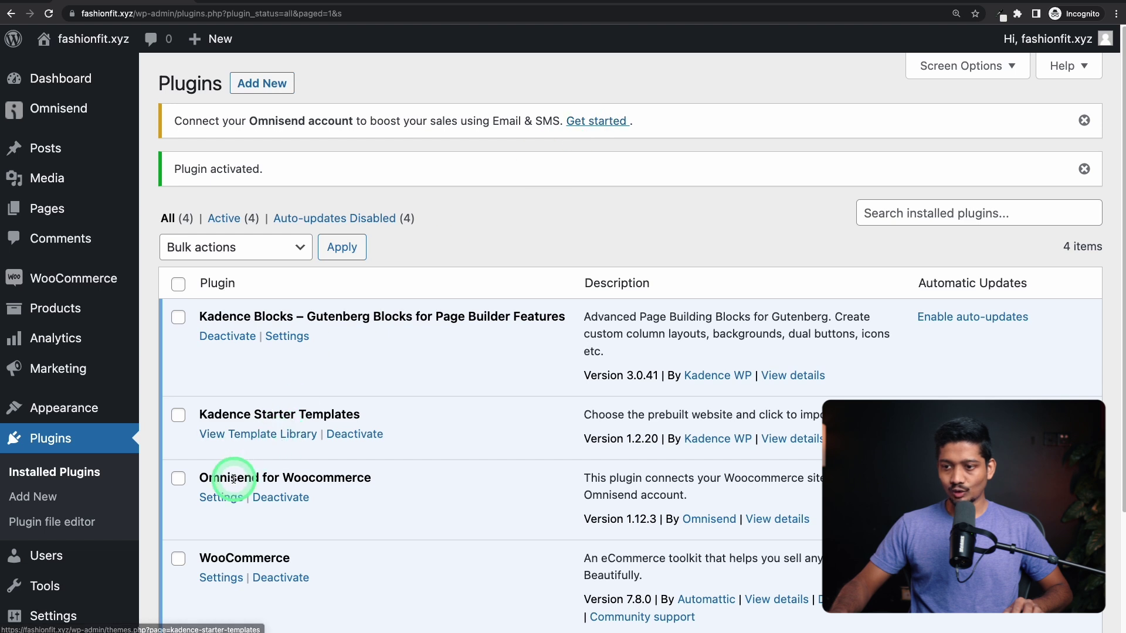
# Step: Open the settings of the Omnisend for Woocommerce plugin and connect the store to the existing Omnisend account
pyautogui.click(218, 505)
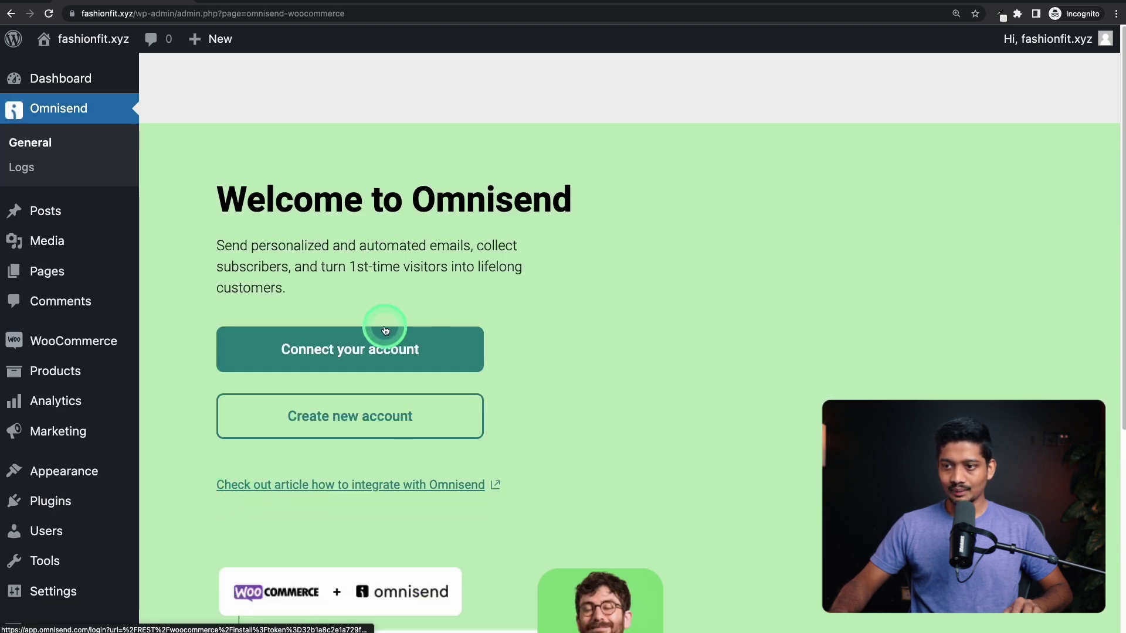
pyautogui.click(378, 350)
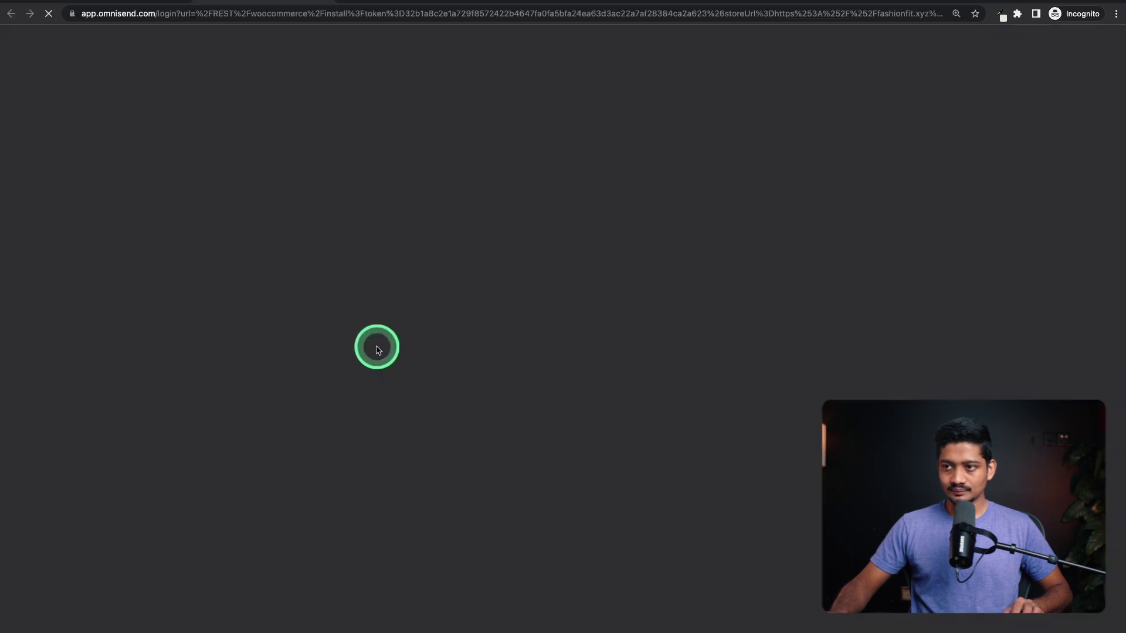
pyautogui.click(697, 544)
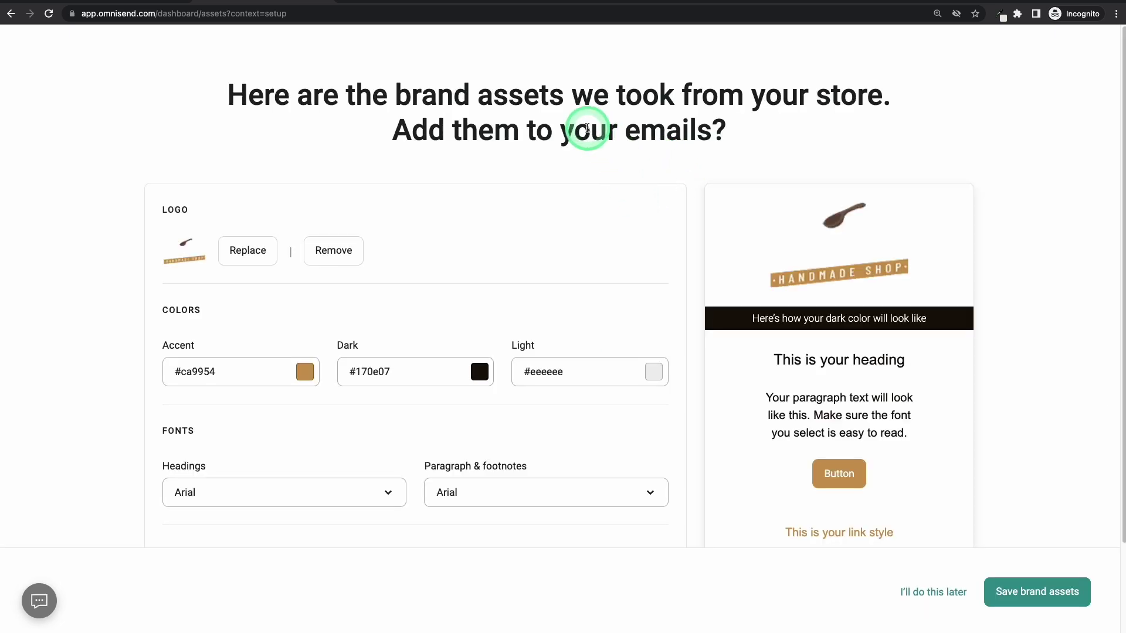
# Step: Replace the imported brand logo with the round dark Wooden Handmade Shop logo
pyautogui.scroll(-3, 545, 188)
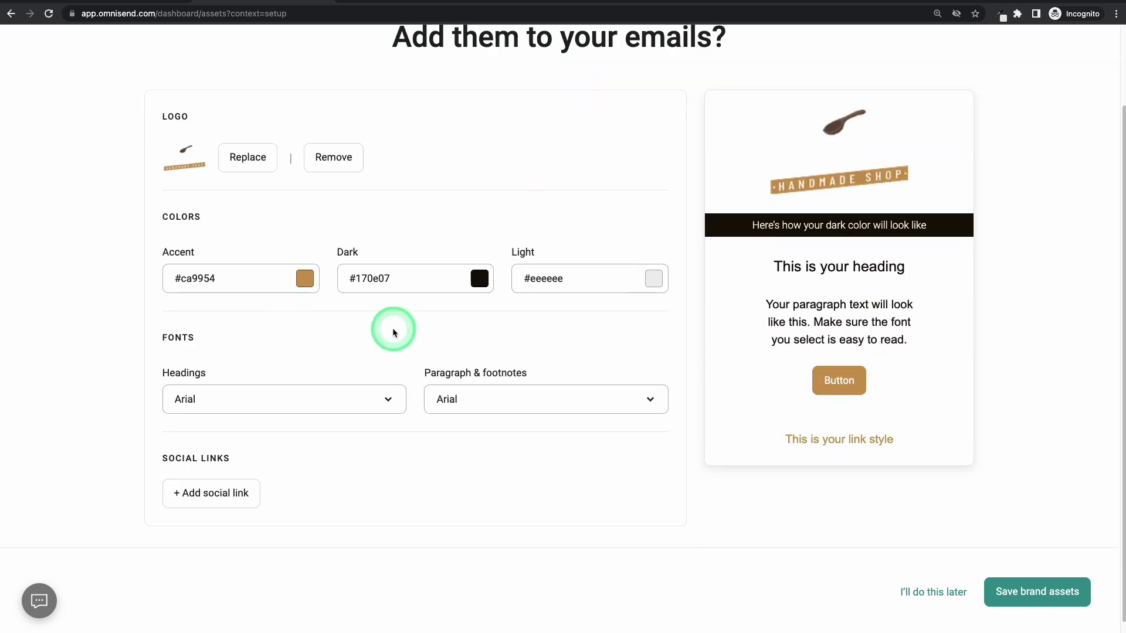
pyautogui.scroll(3, 381, 317)
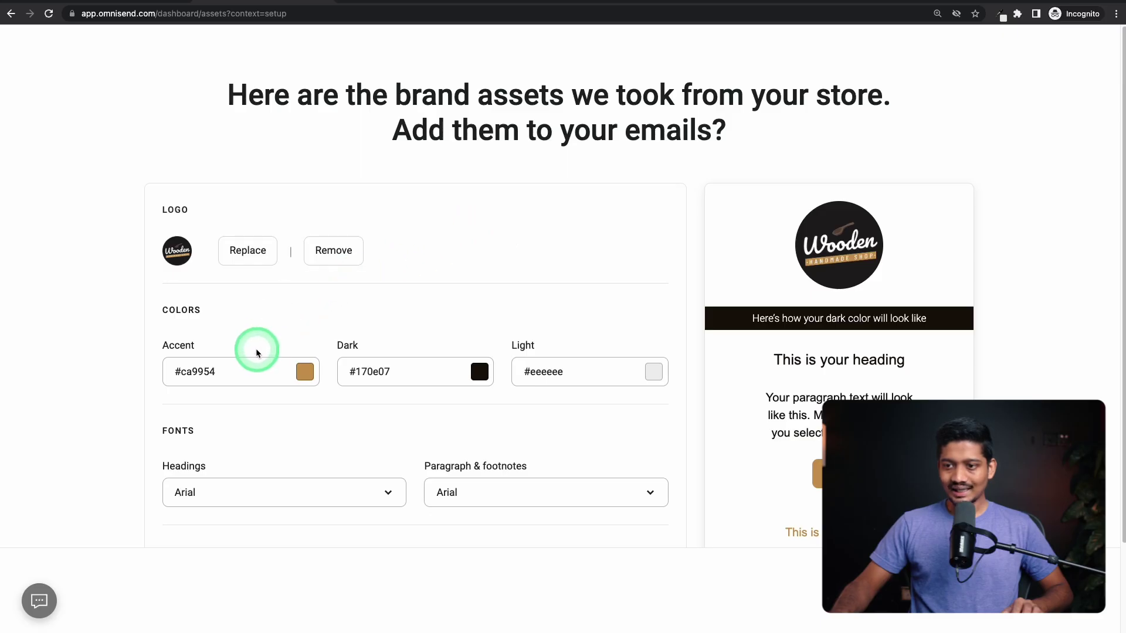
# Step: Set the brand's accent color to #c39a5f and its dark color to #291c0e
pyautogui.scroll(-1, 233, 371)
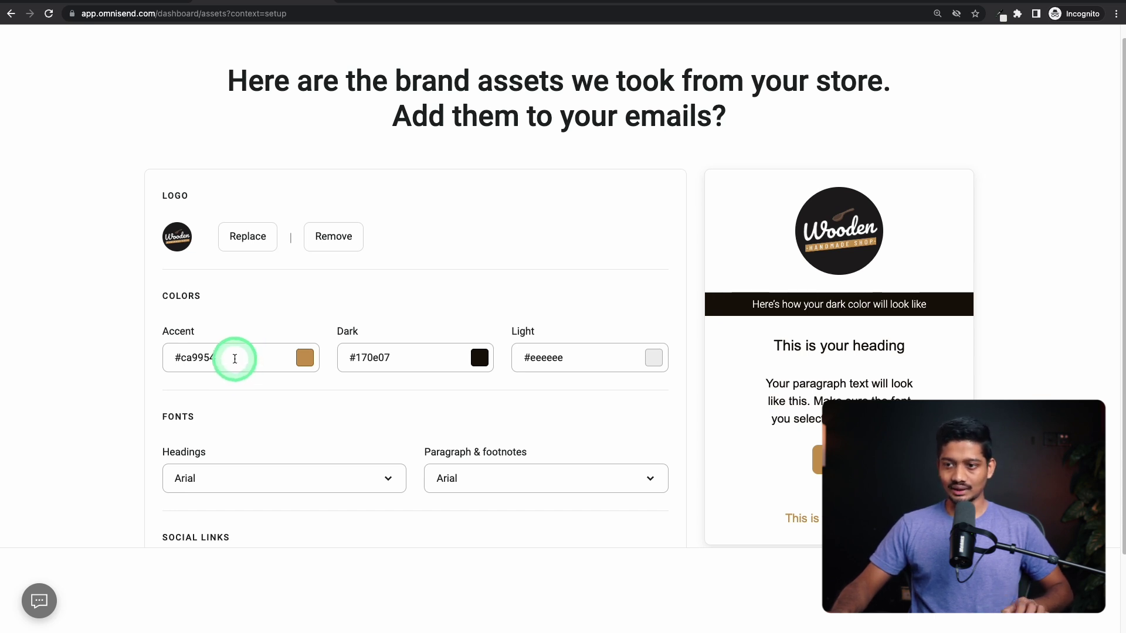
pyautogui.click(480, 359)
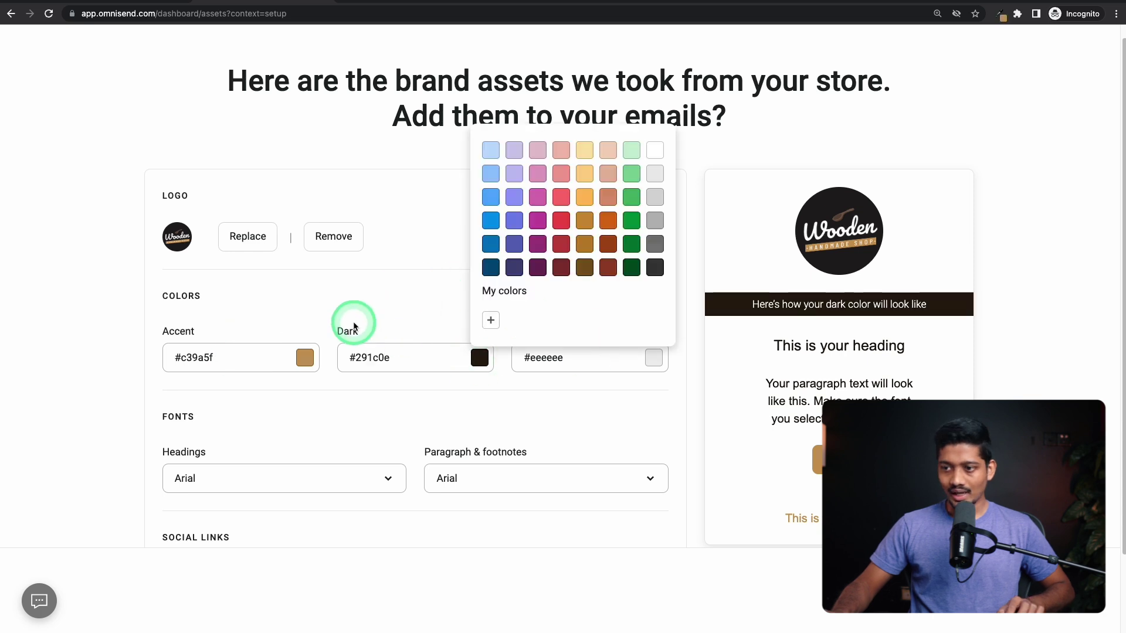
pyautogui.click(406, 304)
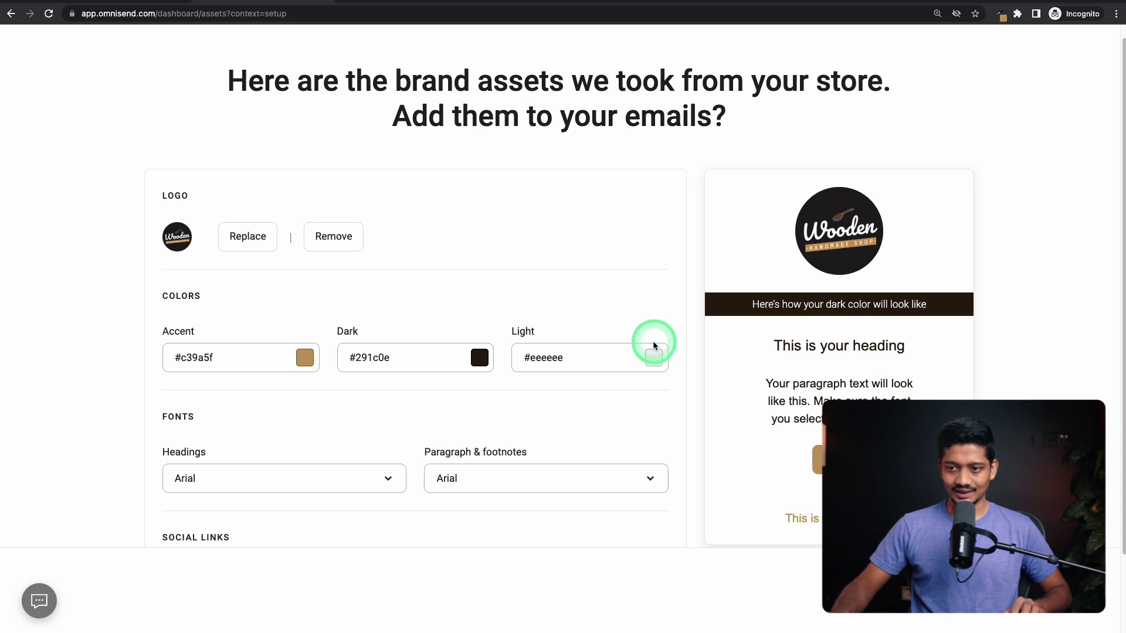
pyautogui.scroll(-2, 655, 346)
pyautogui.click(526, 271)
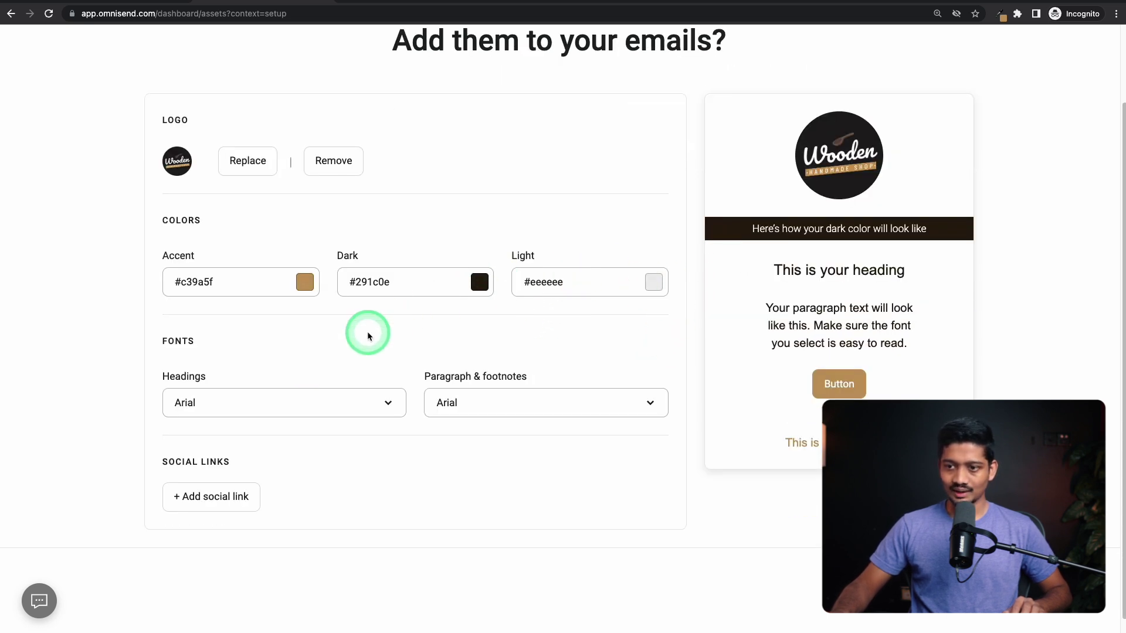
# Step: Set both the headings font and the paragraph and footnotes font to Inter
pyautogui.scroll(-1, 369, 336)
pyautogui.click(259, 396)
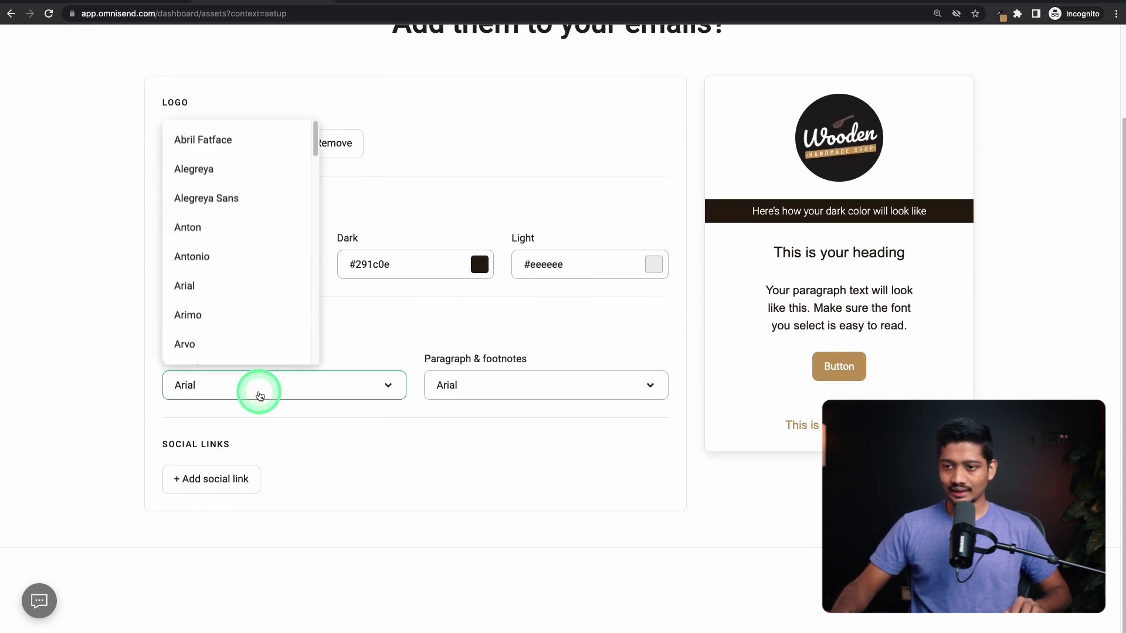
pyautogui.scroll(-10, 279, 272)
pyautogui.scroll(-3, 274, 264)
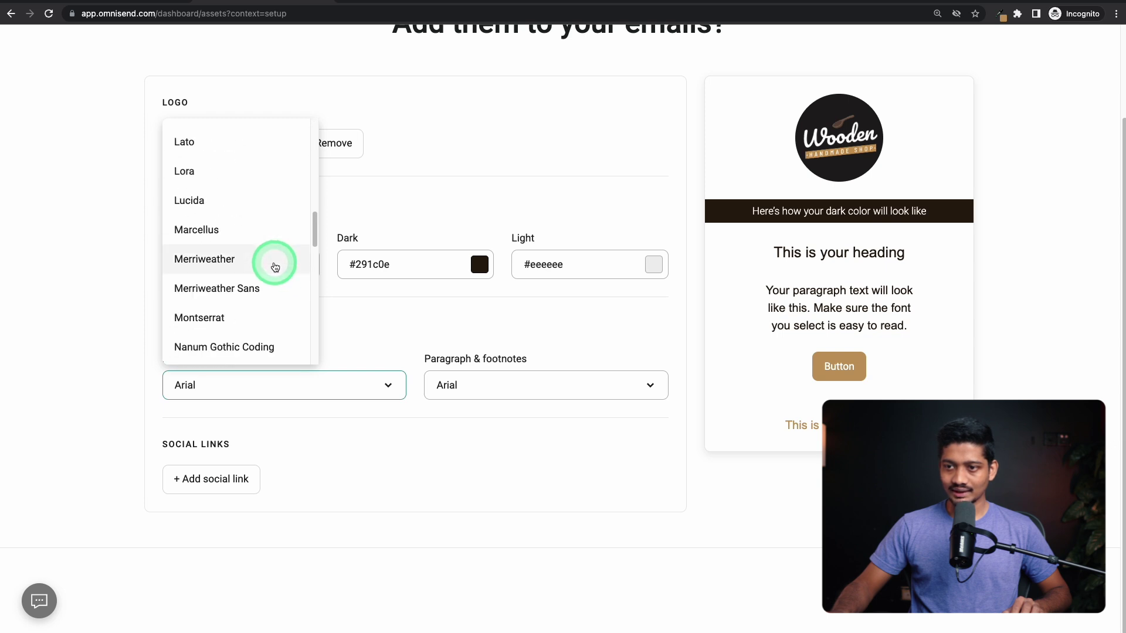
pyautogui.scroll(1, 252, 200)
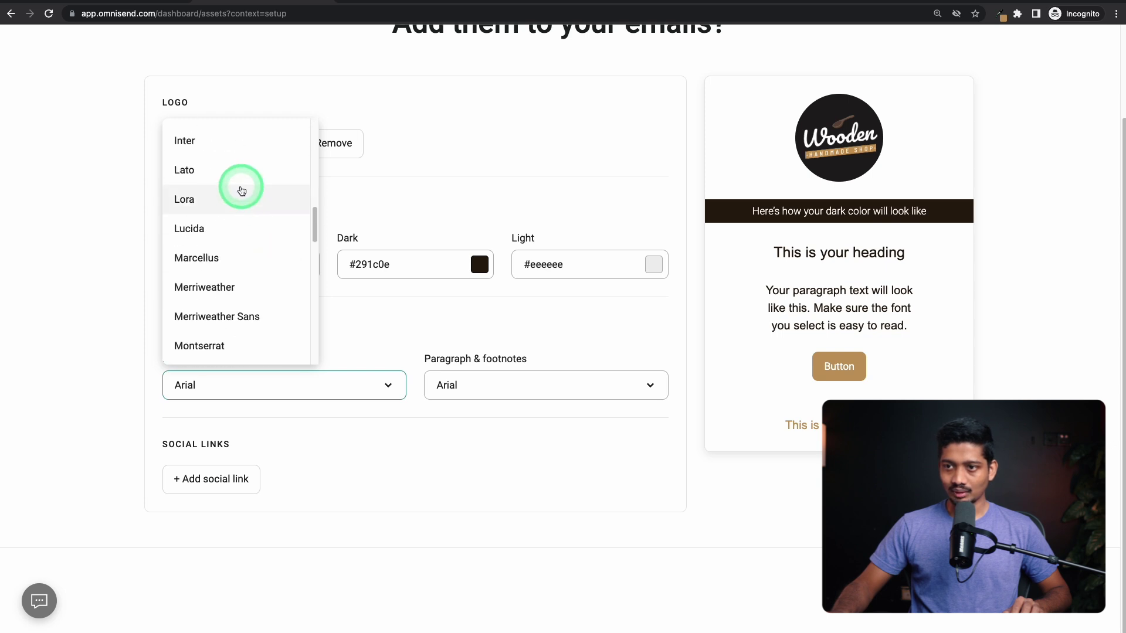
pyautogui.click(253, 137)
pyautogui.click(504, 402)
pyautogui.scroll(-1, 510, 253)
pyautogui.scroll(-7, 512, 249)
pyautogui.scroll(1, 518, 259)
pyautogui.click(518, 256)
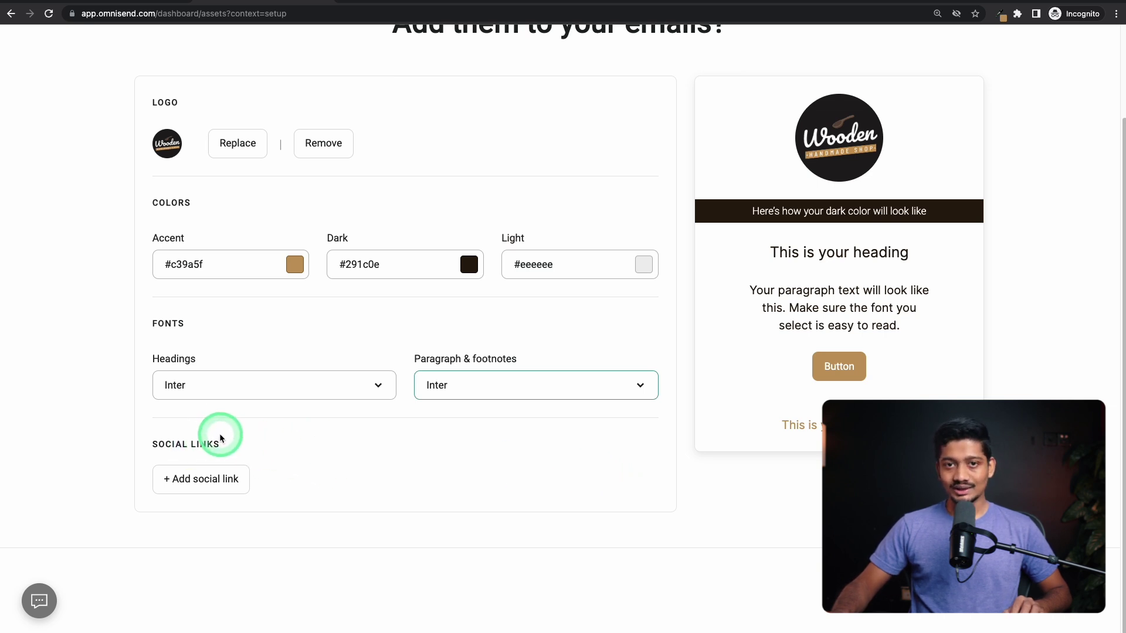
pyautogui.click(212, 485)
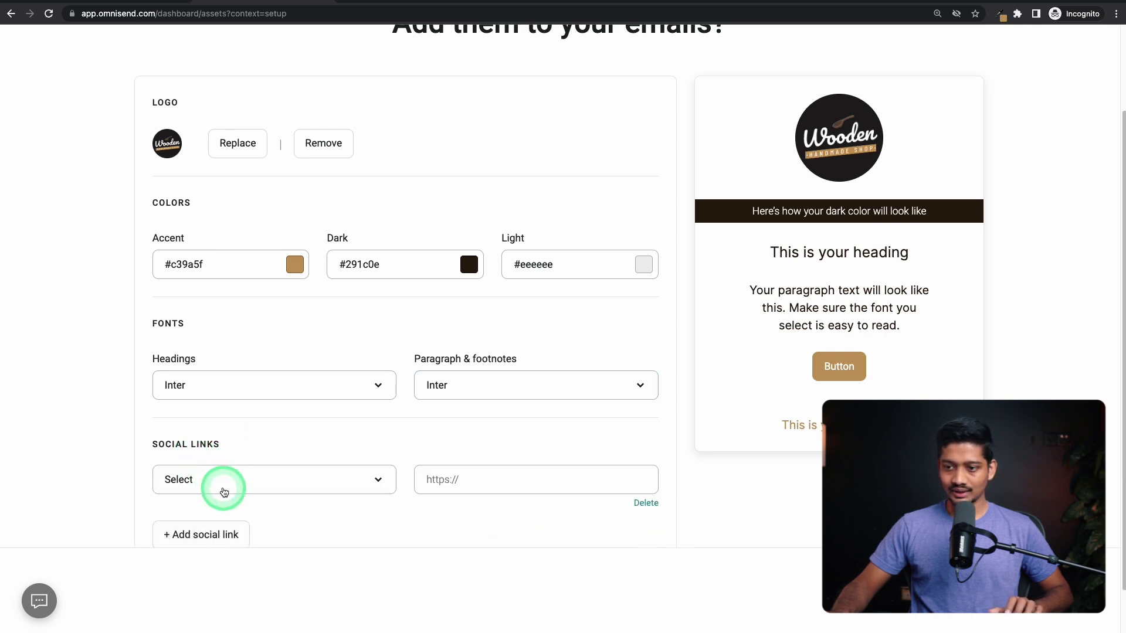
pyautogui.click(223, 490)
pyautogui.click(538, 485)
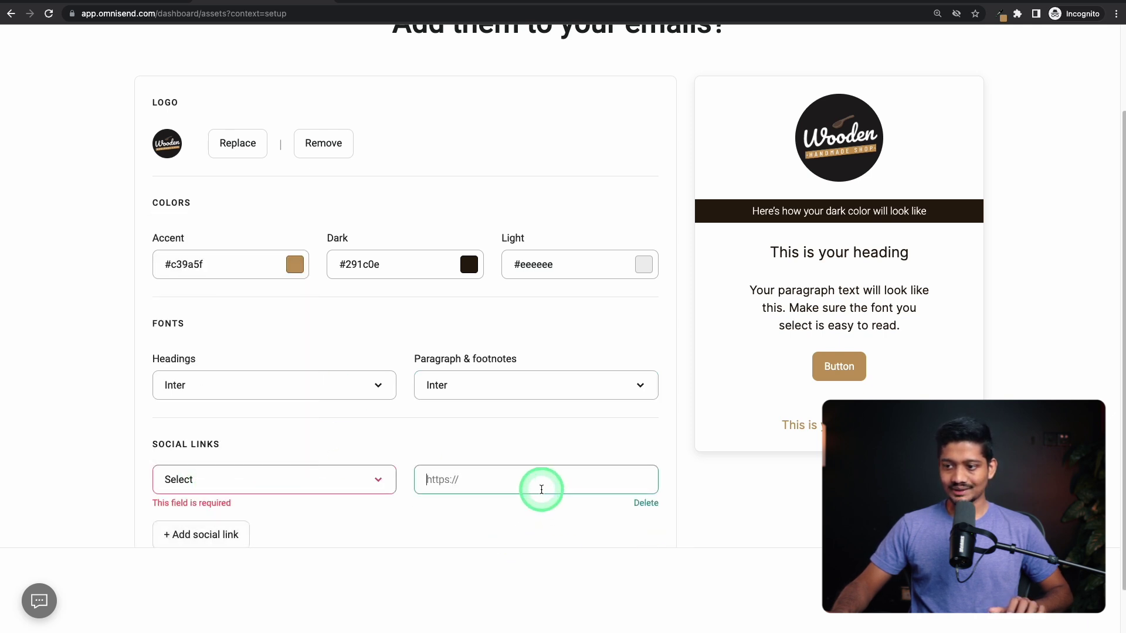
pyautogui.click(645, 511)
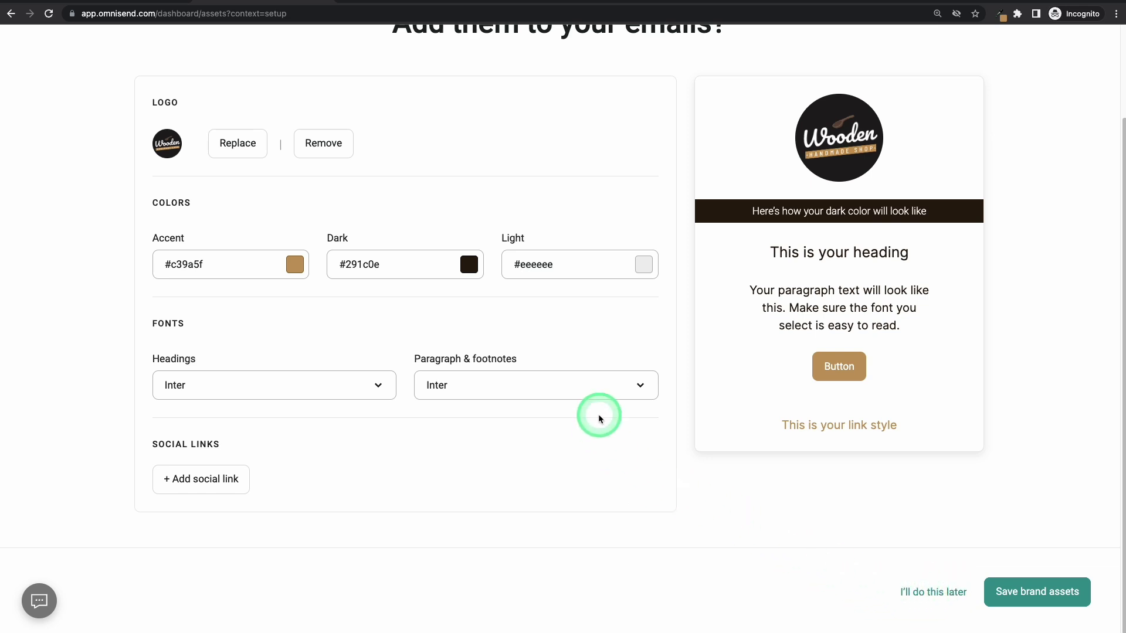
# Step: Save the brand assets and dismiss the welcome message about Goals
pyautogui.click(1035, 597)
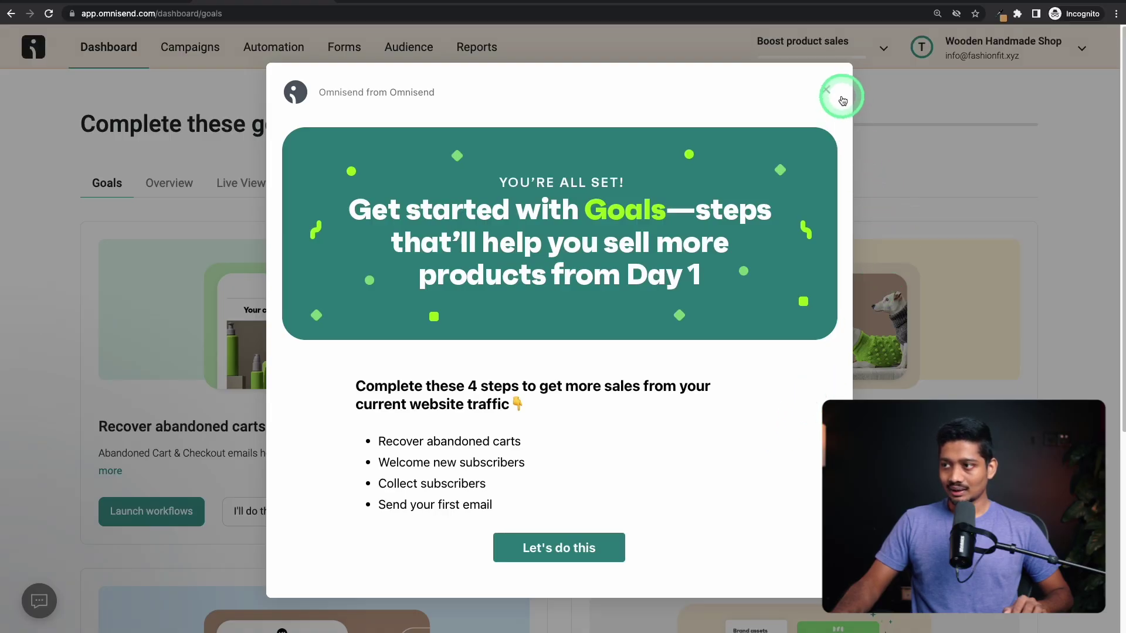
pyautogui.click(824, 91)
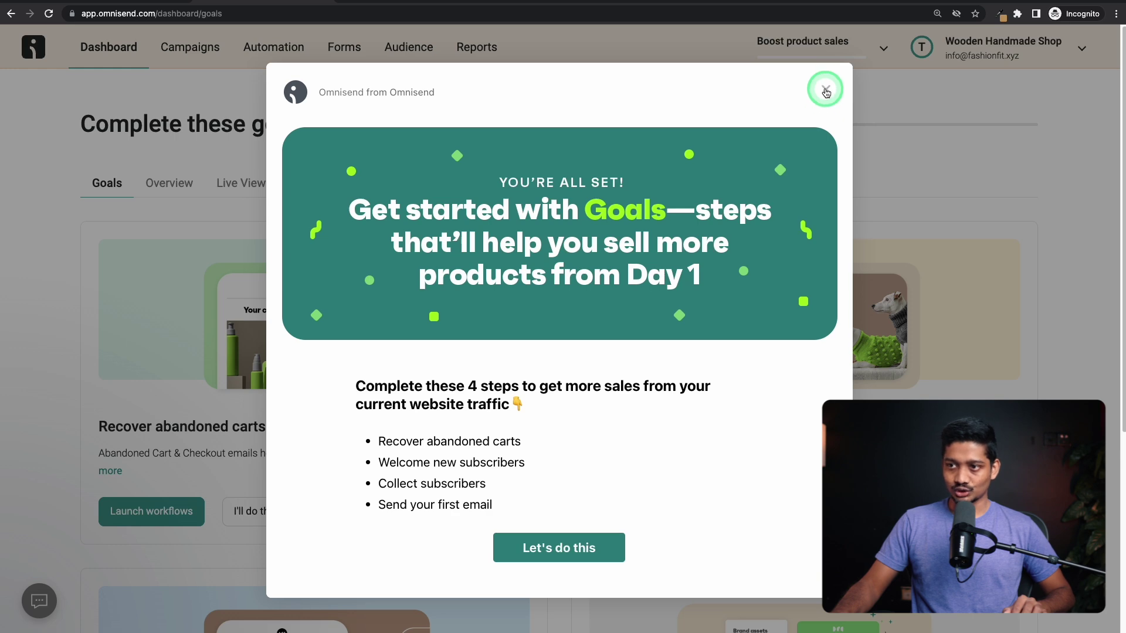
# Step: Go to the forms area, open the library of other form types and browse the recommended templates
pyautogui.click(346, 52)
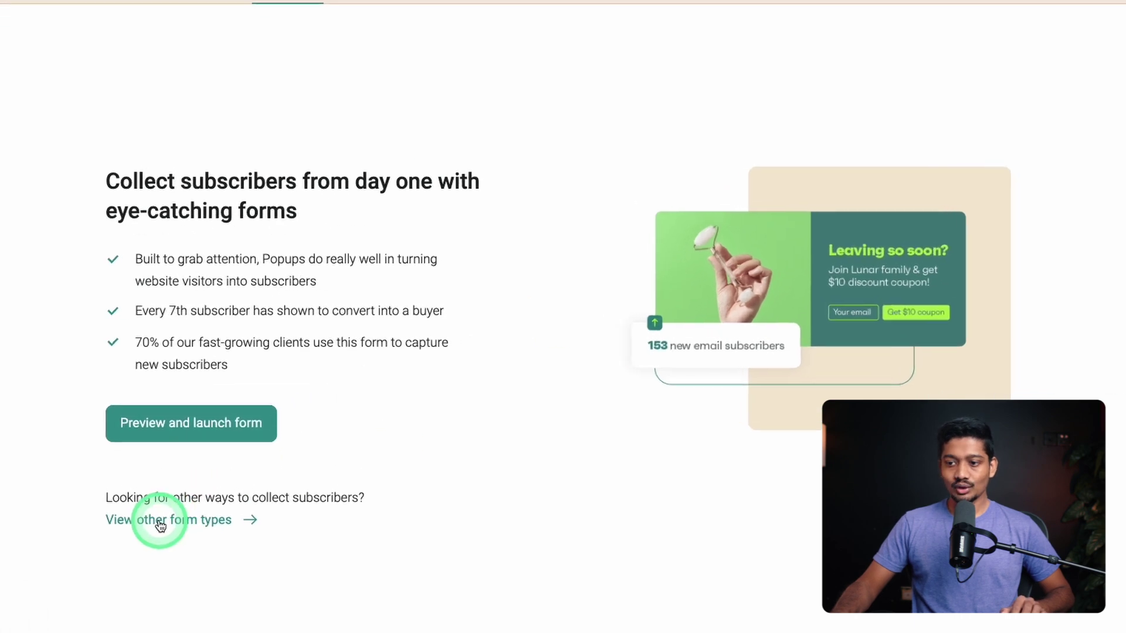
pyautogui.click(188, 520)
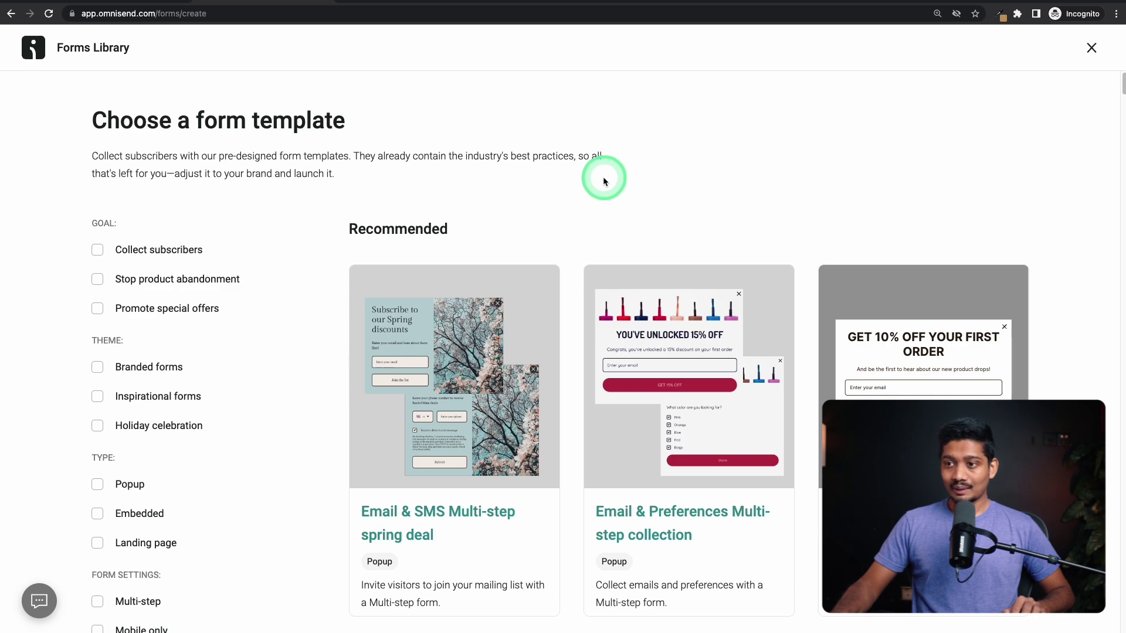
pyautogui.scroll(-8, 452, 201)
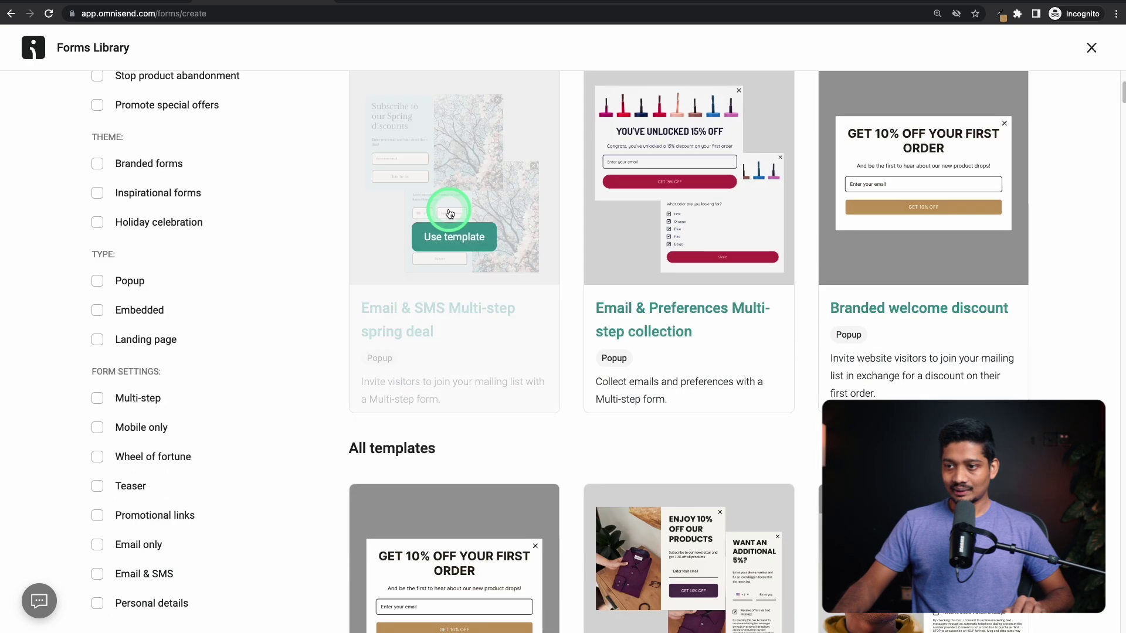
pyautogui.scroll(8, 310, 363)
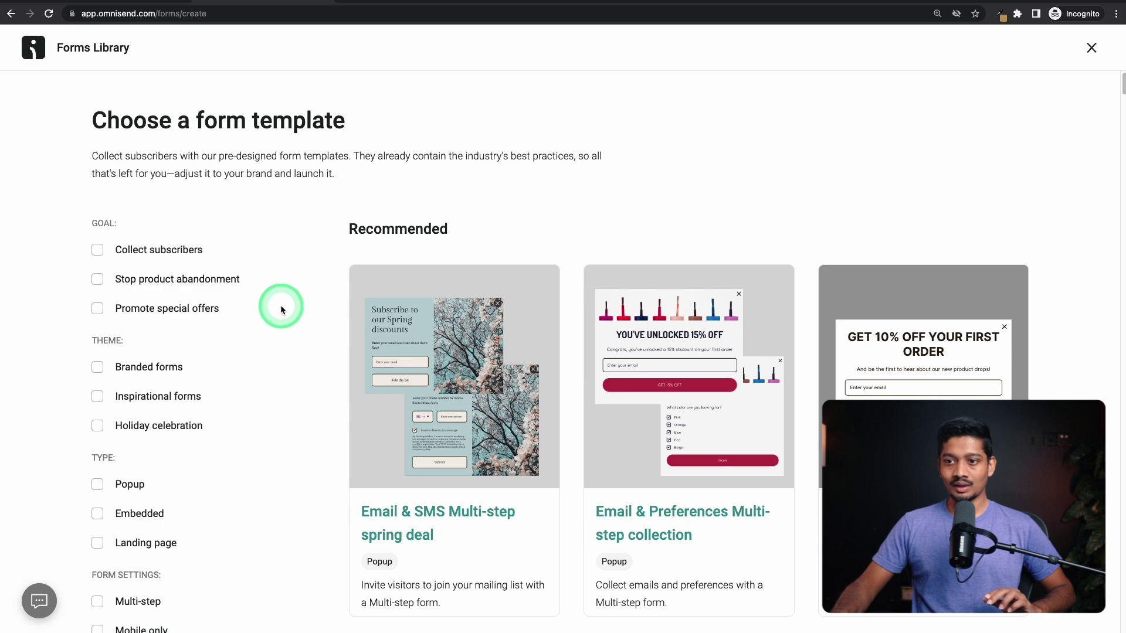
# Step: Filter the form templates by the Collect subscribers goal and Embedded type, and use the Branded Email capture template
pyautogui.click(143, 254)
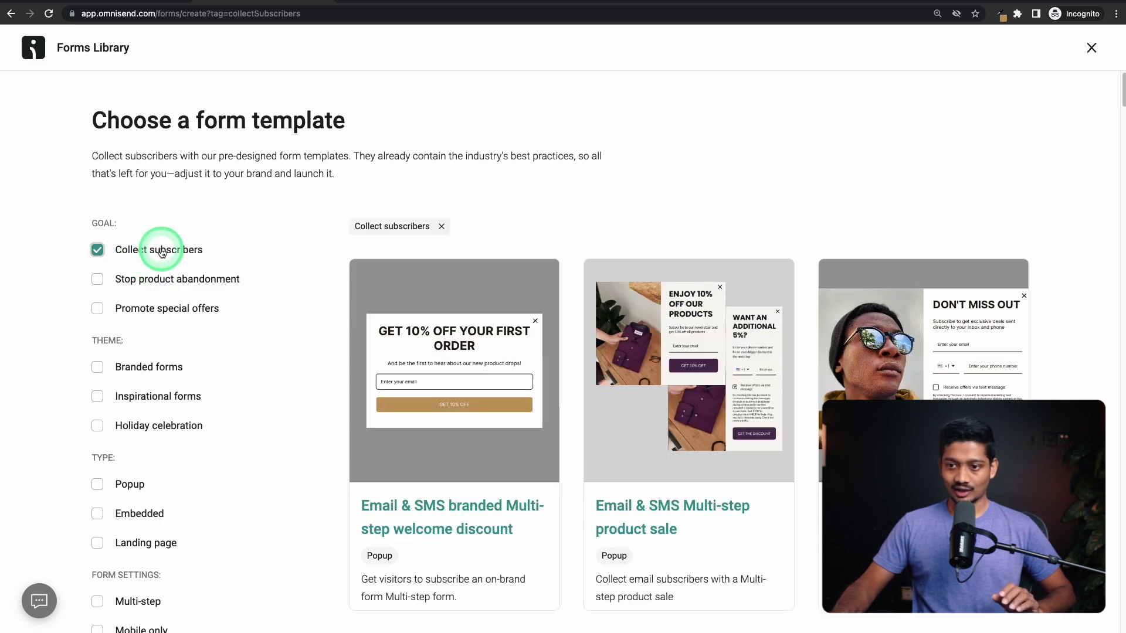
pyautogui.scroll(-3, 191, 281)
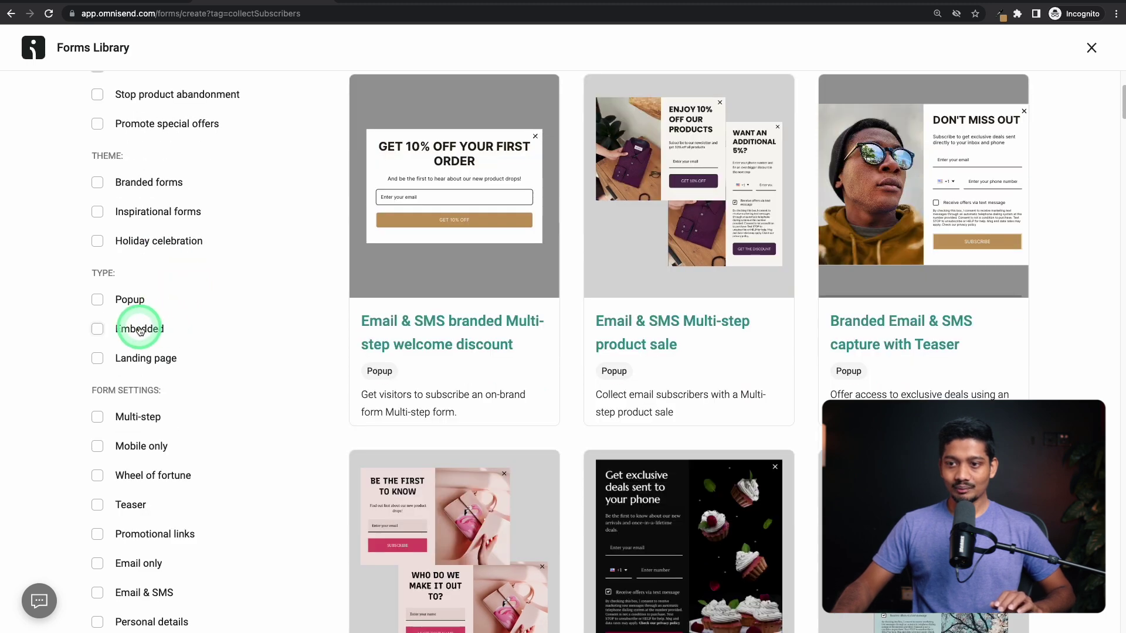
pyautogui.click(139, 332)
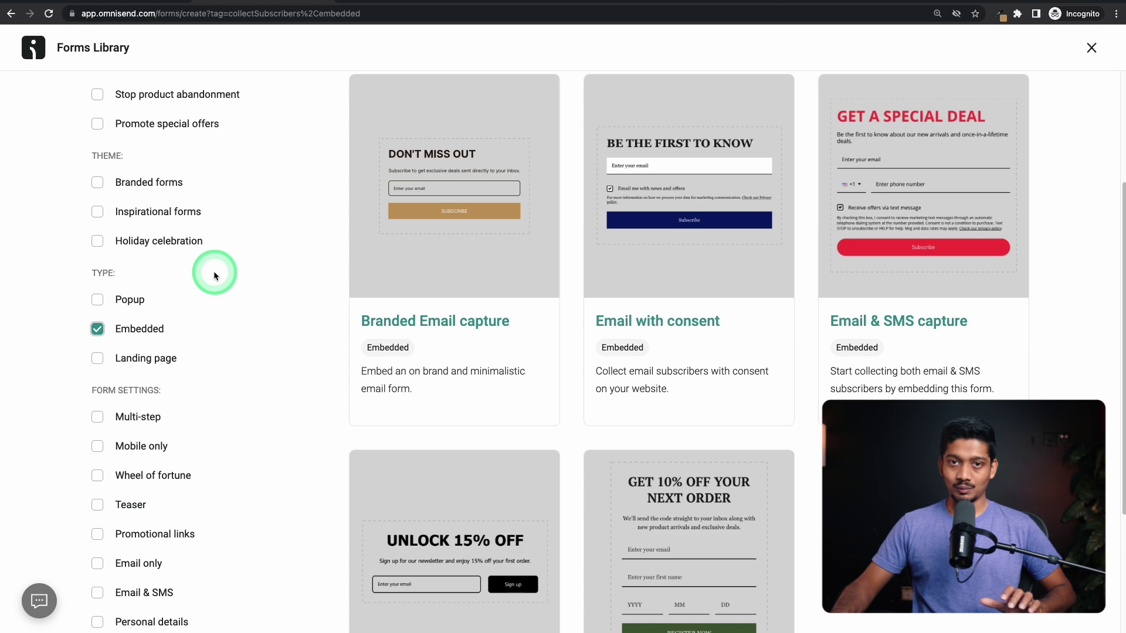
pyautogui.scroll(2, 215, 281)
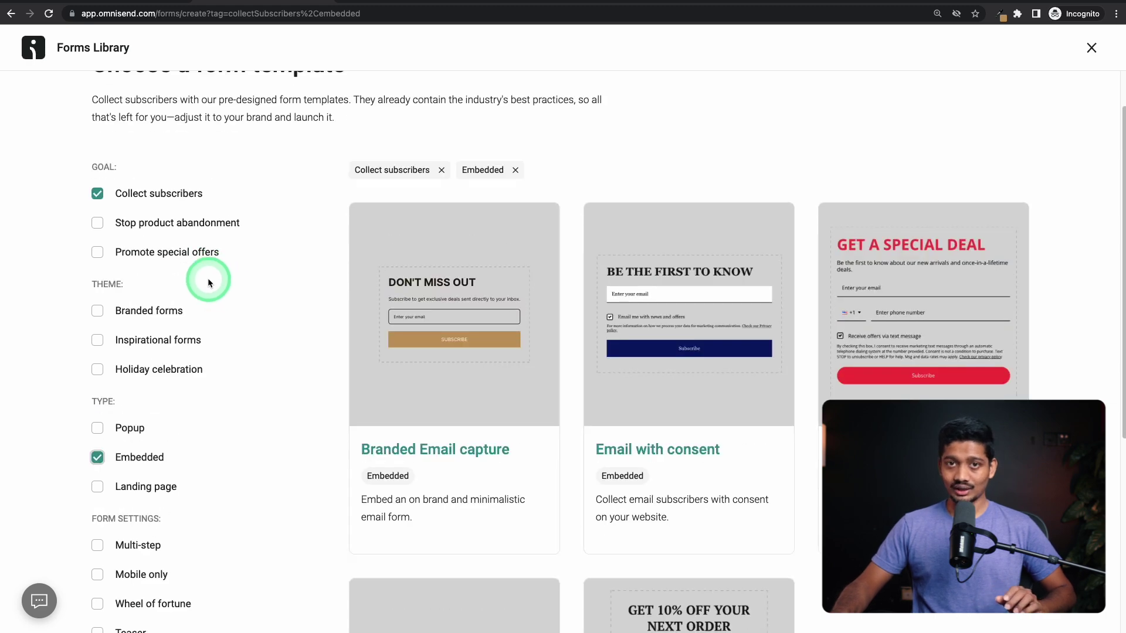
pyautogui.scroll(-1, 208, 282)
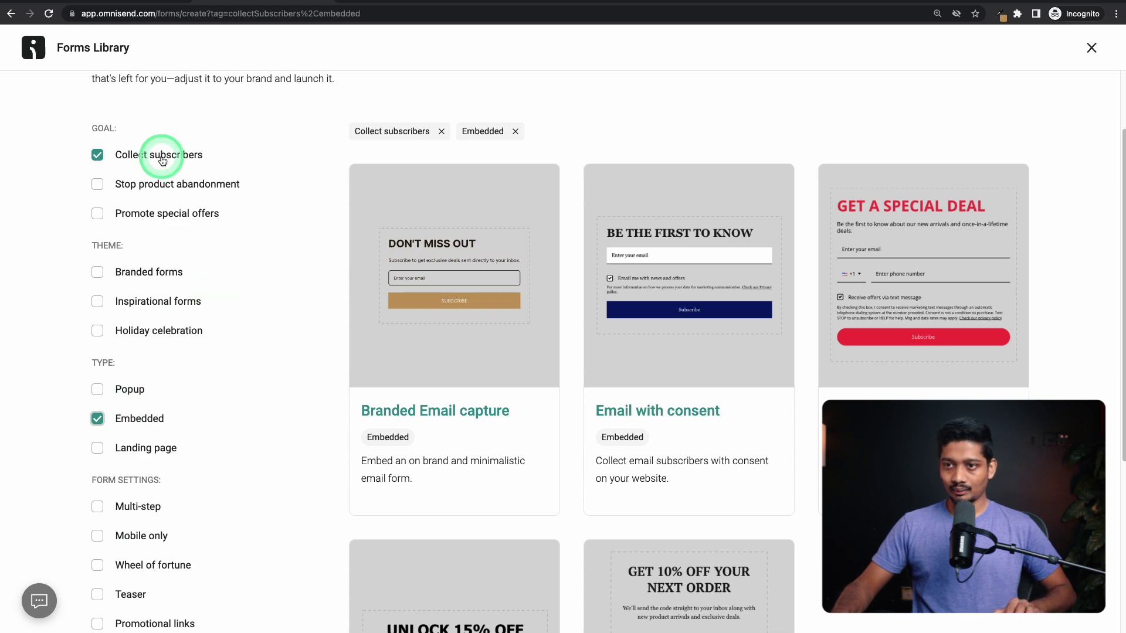
pyautogui.scroll(-1, 782, 462)
pyautogui.scroll(-5, 782, 463)
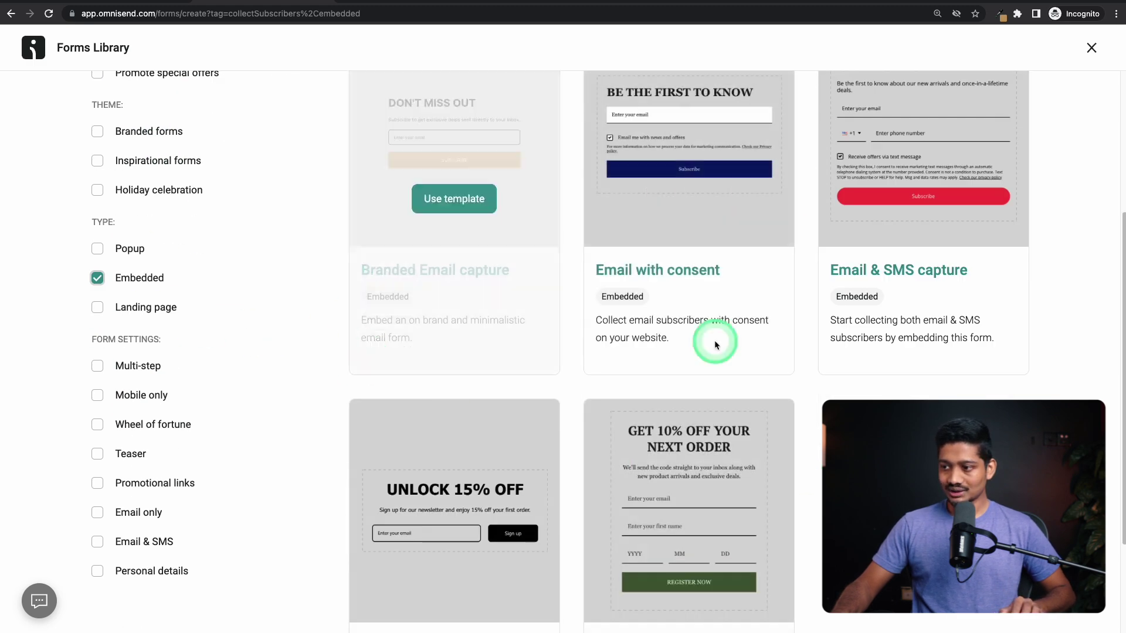
pyautogui.scroll(6, 510, 398)
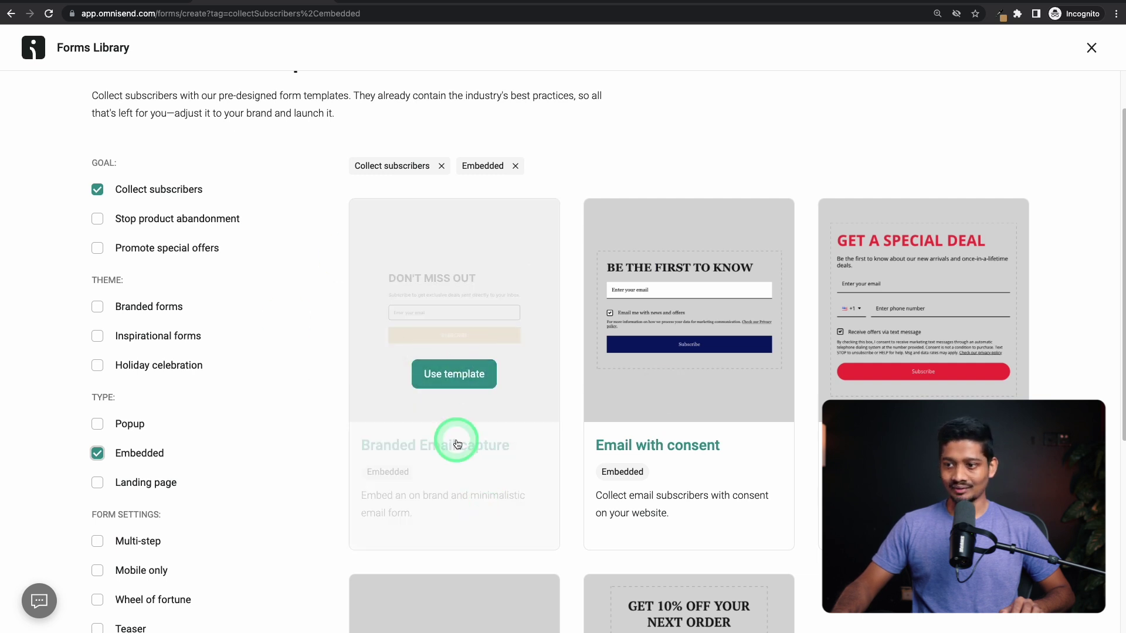
pyautogui.click(447, 385)
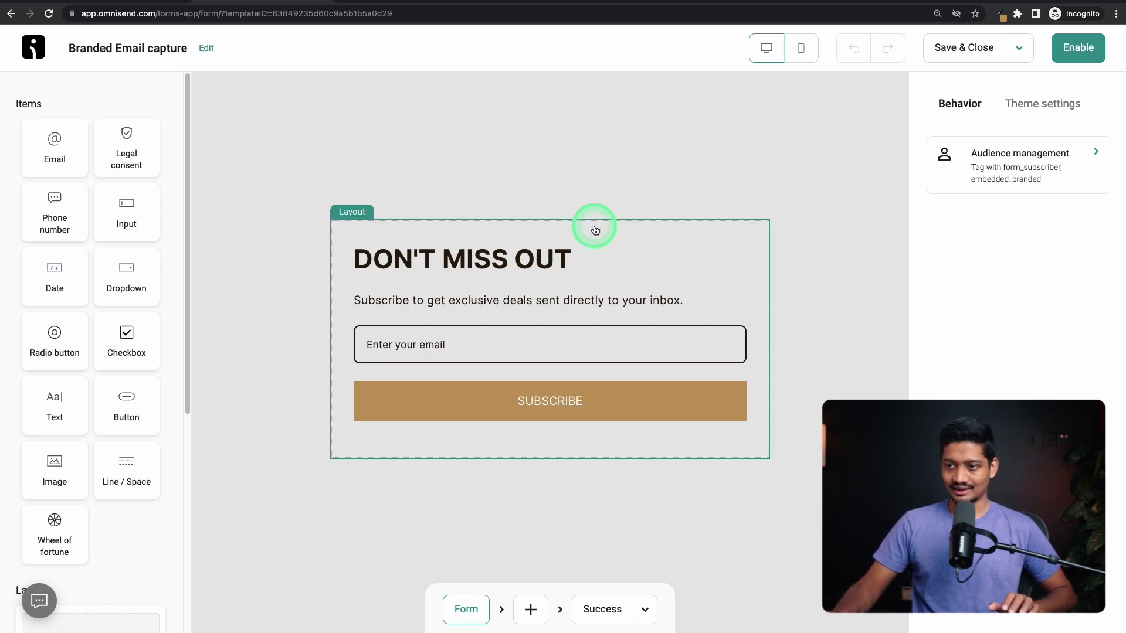
# Step: Set the form layout's background color to the custom color #eae8e3
pyautogui.click(350, 223)
pyautogui.click(1037, 294)
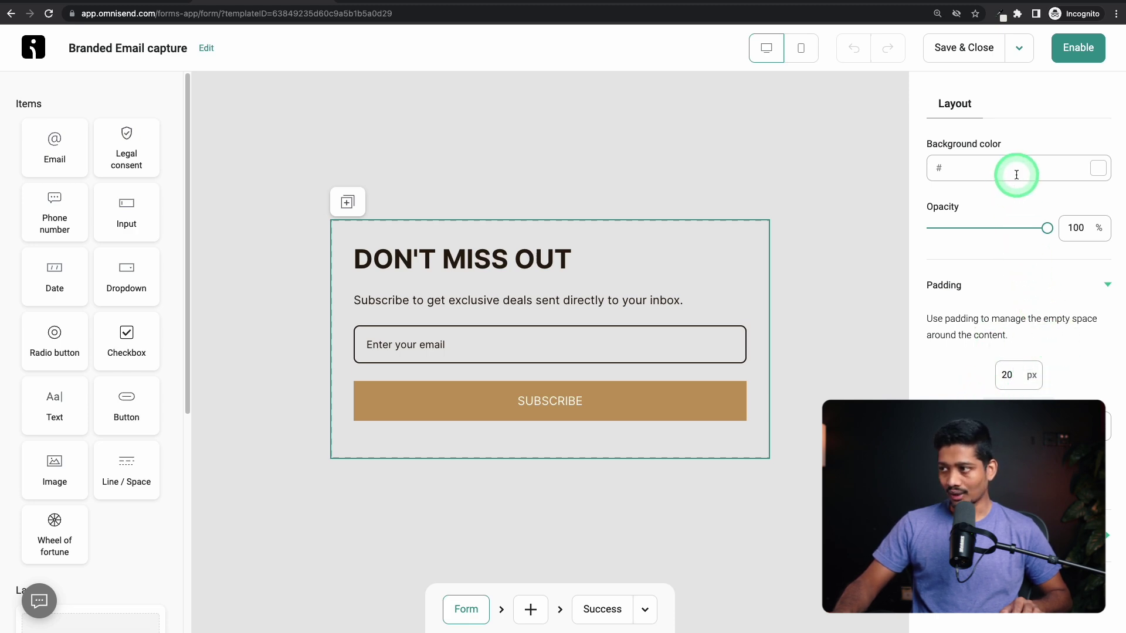
pyautogui.click(1099, 168)
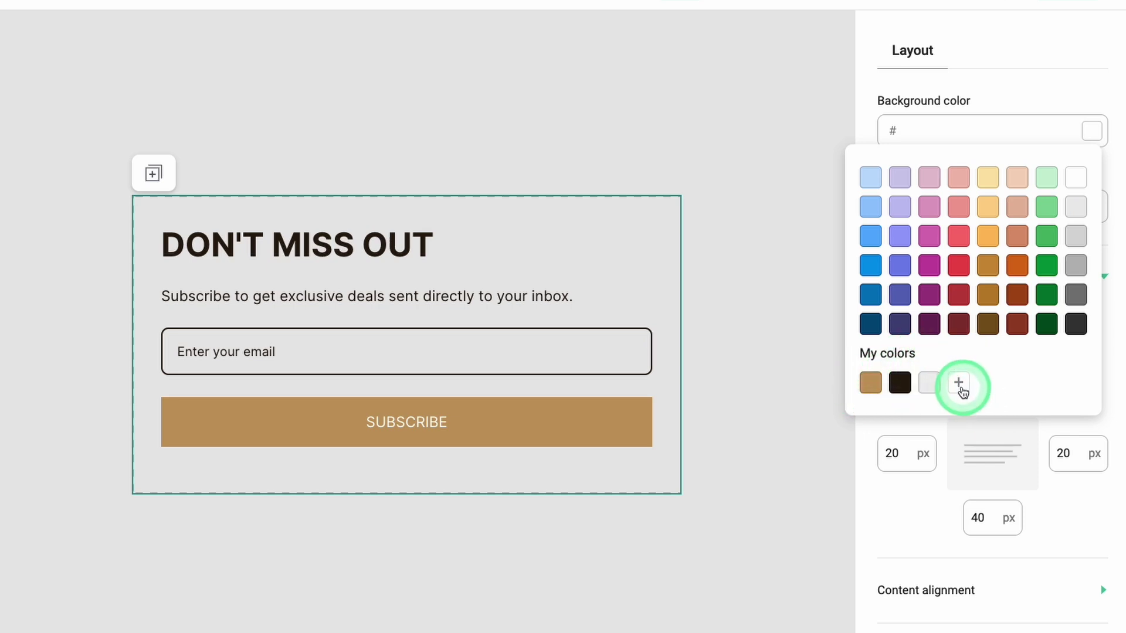
pyautogui.click(957, 383)
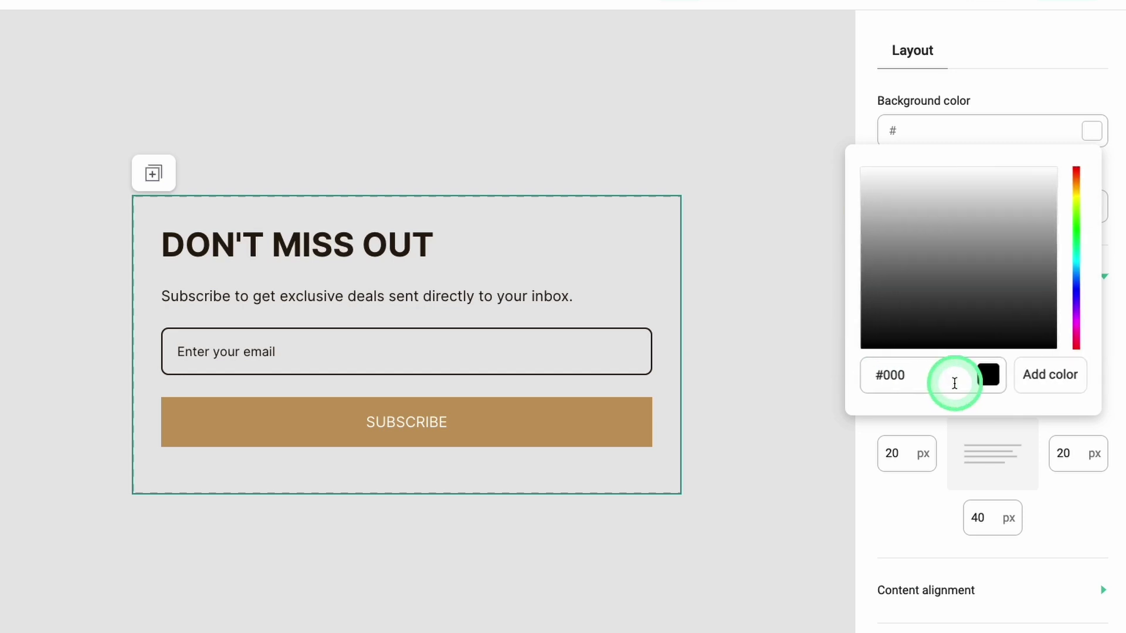
pyautogui.tripleClick(893, 374)
pyautogui.write('#eae8e3')
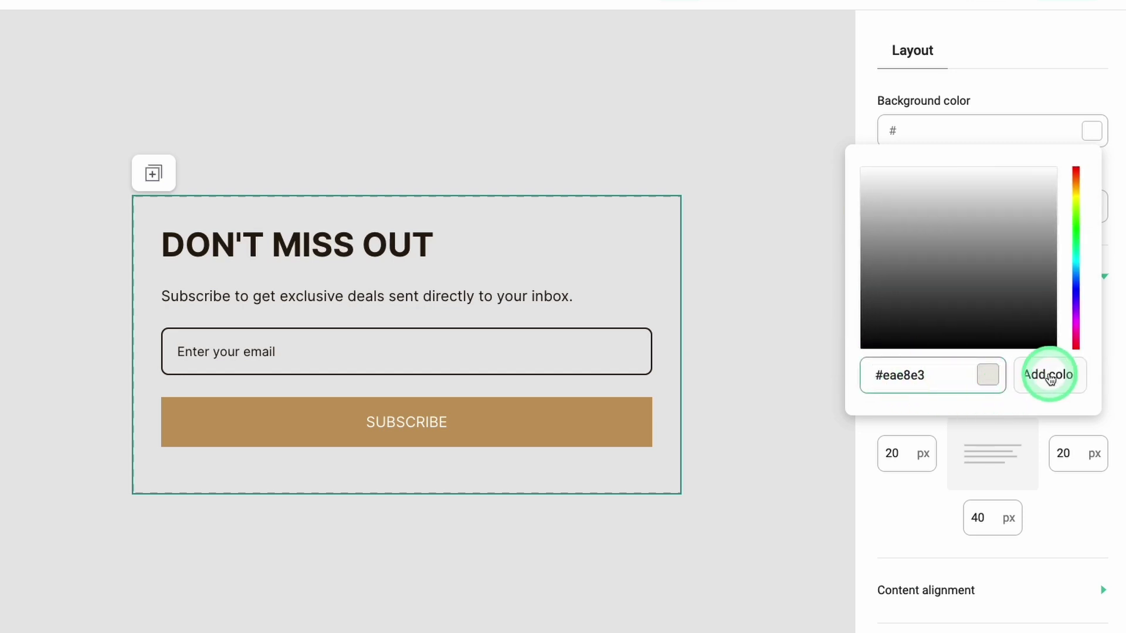
pyautogui.click(1051, 378)
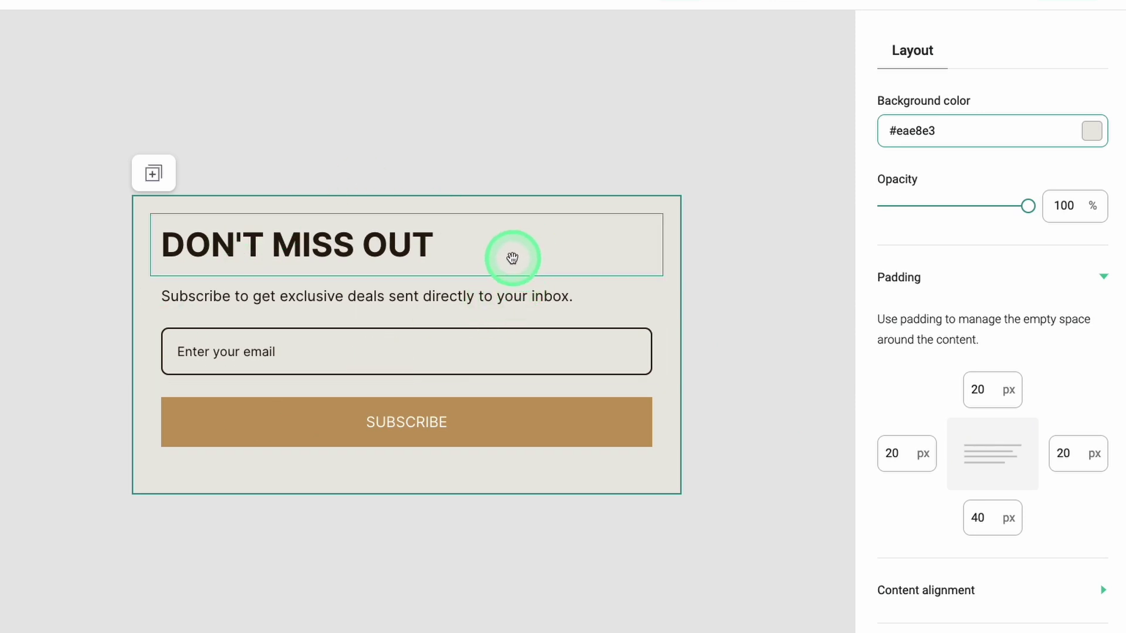
# Step: Delete the "DON'T MISS OUT" heading and the "Subscribe to get exclusive deals" text from the form
pyautogui.click(318, 239)
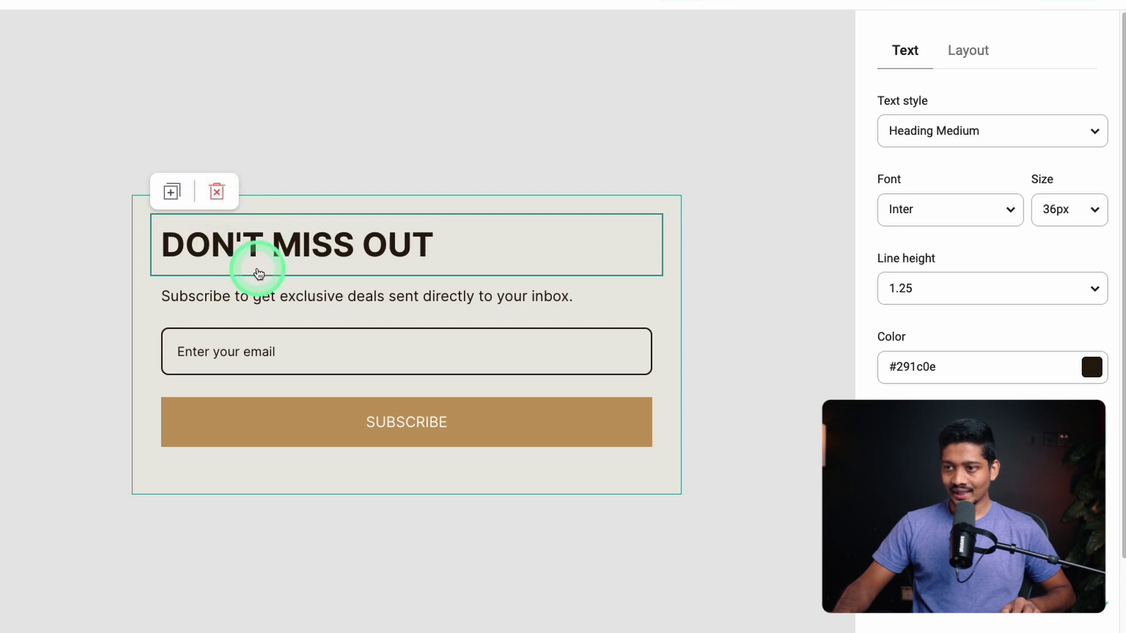
pyautogui.click(216, 192)
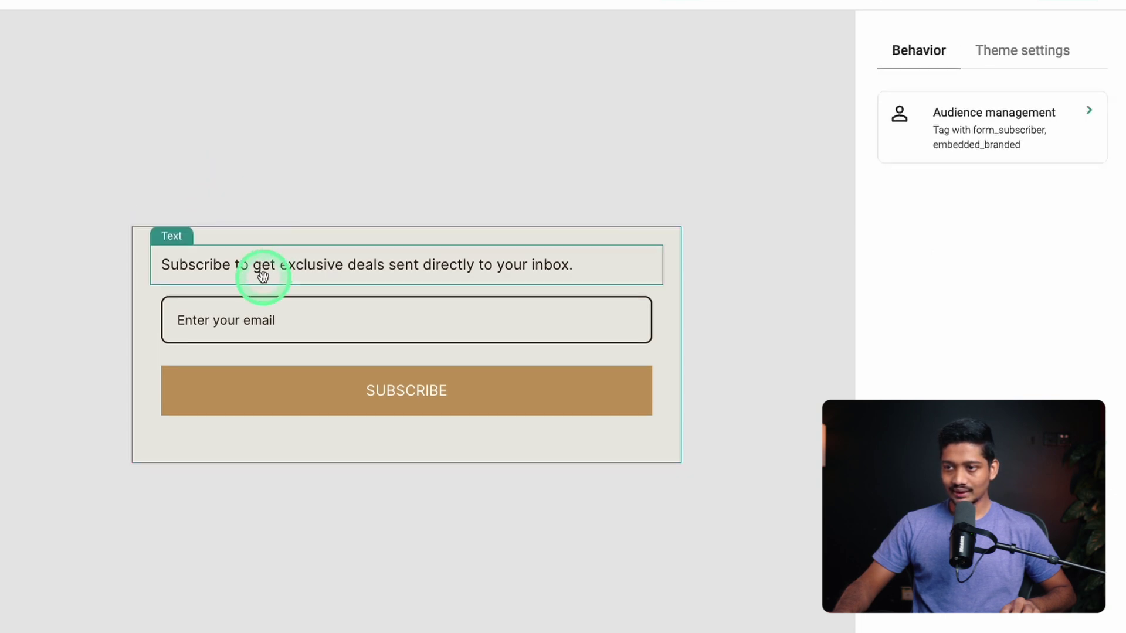
pyautogui.click(262, 276)
pyautogui.click(217, 221)
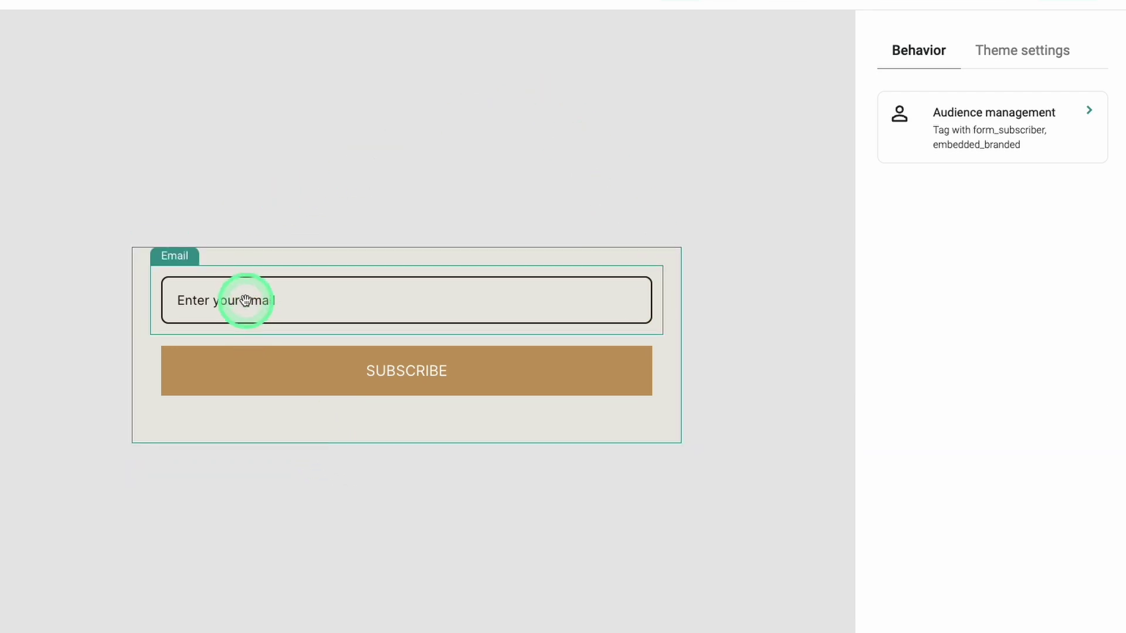
# Step: Set the border color of the form's email field to the saved color #eae8e3
pyautogui.click(245, 301)
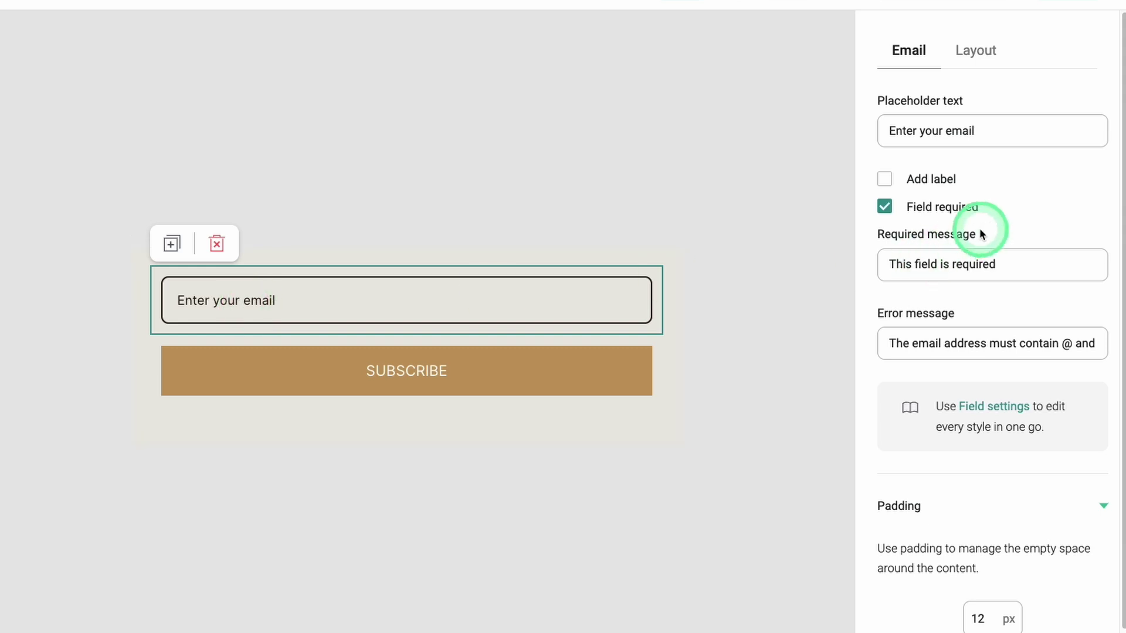
pyautogui.click(989, 407)
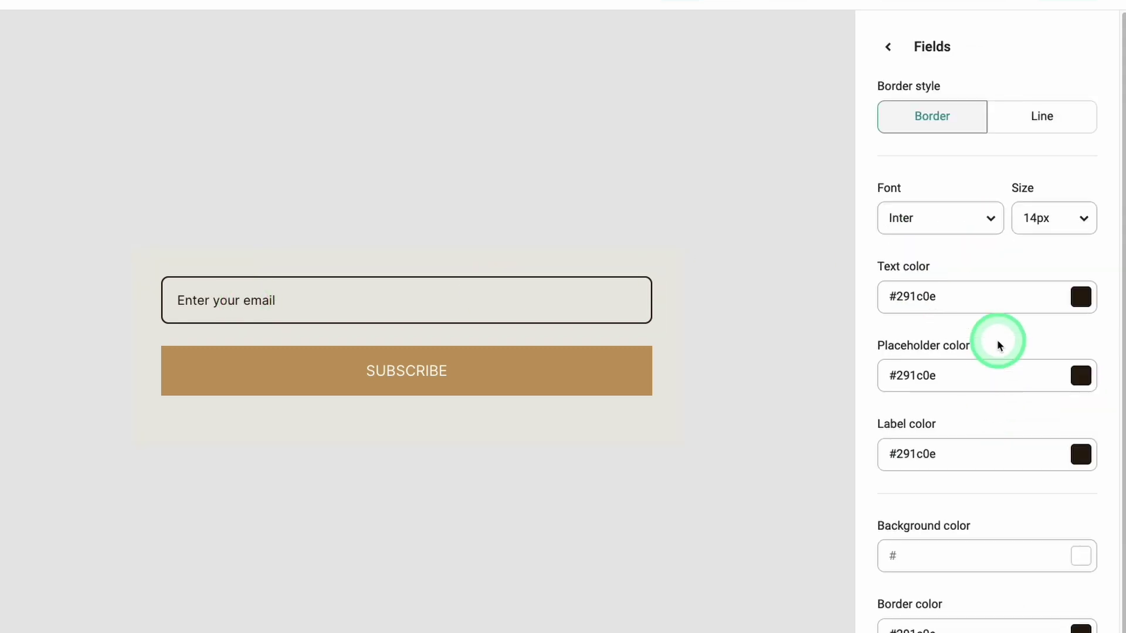
pyautogui.scroll(-1, 975, 440)
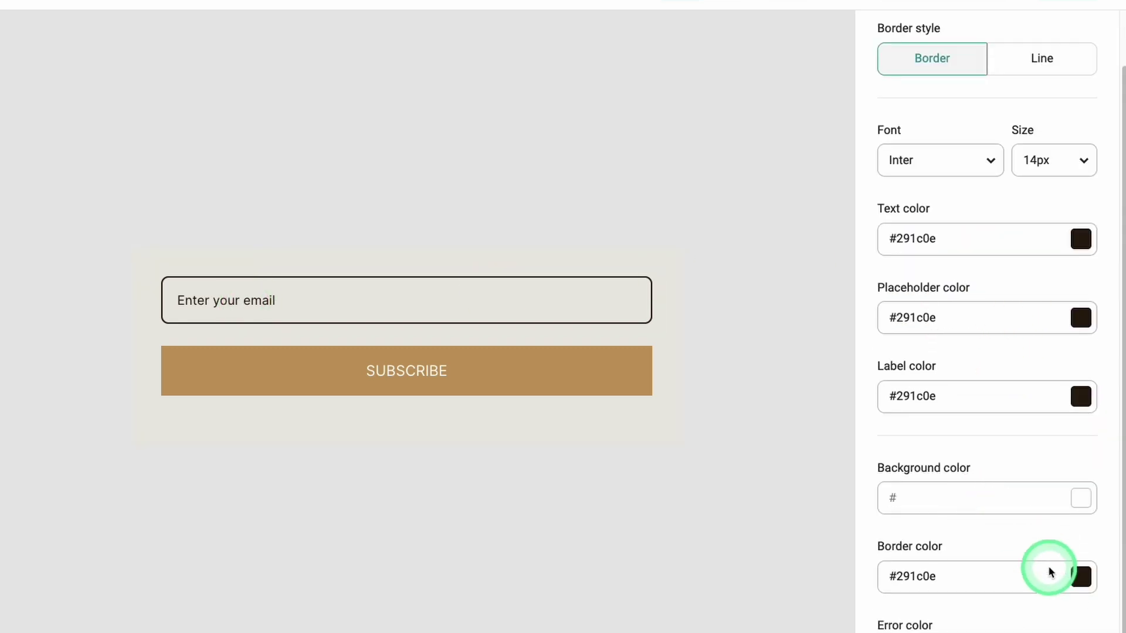
pyautogui.click(1080, 579)
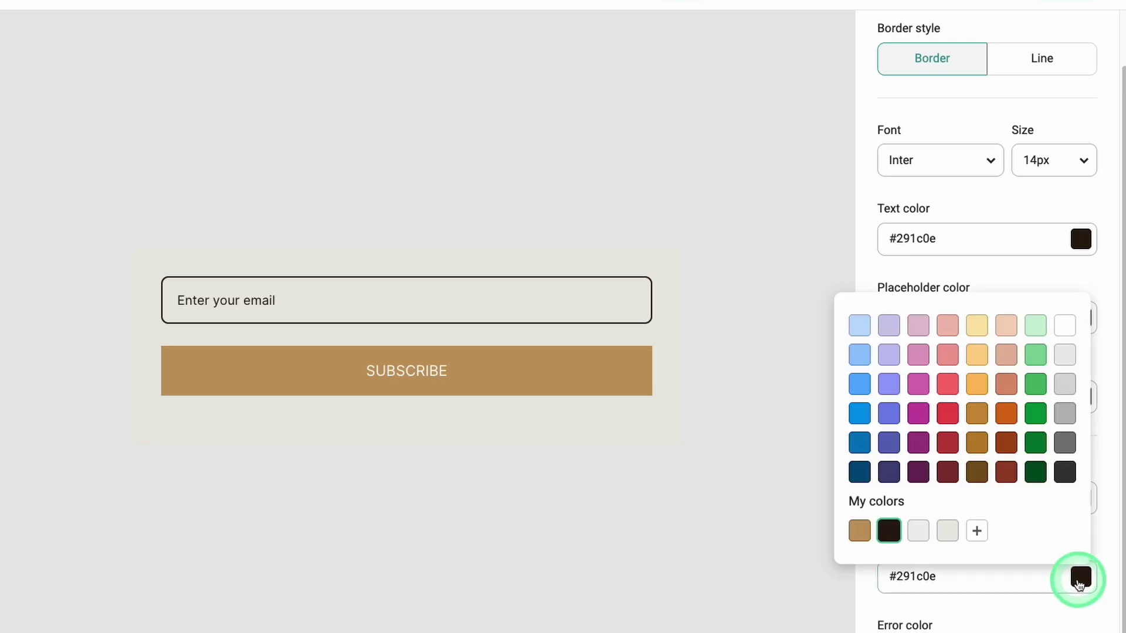
pyautogui.click(949, 532)
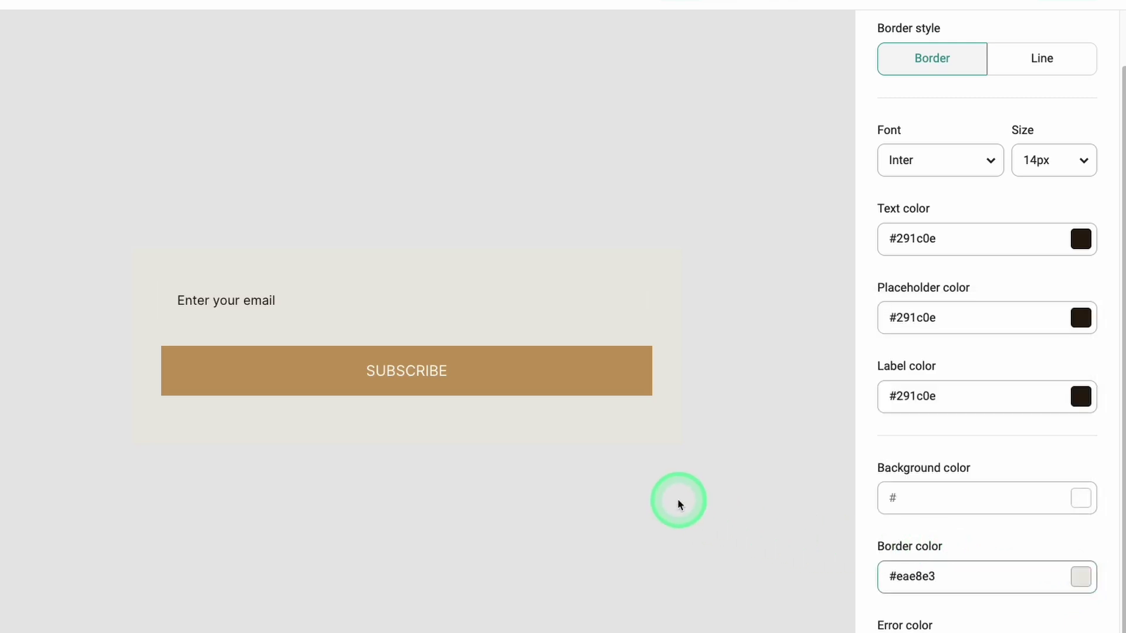
# Step: Set the field background color to #FFFFFF and the placeholder color to #797979
pyautogui.click(1078, 506)
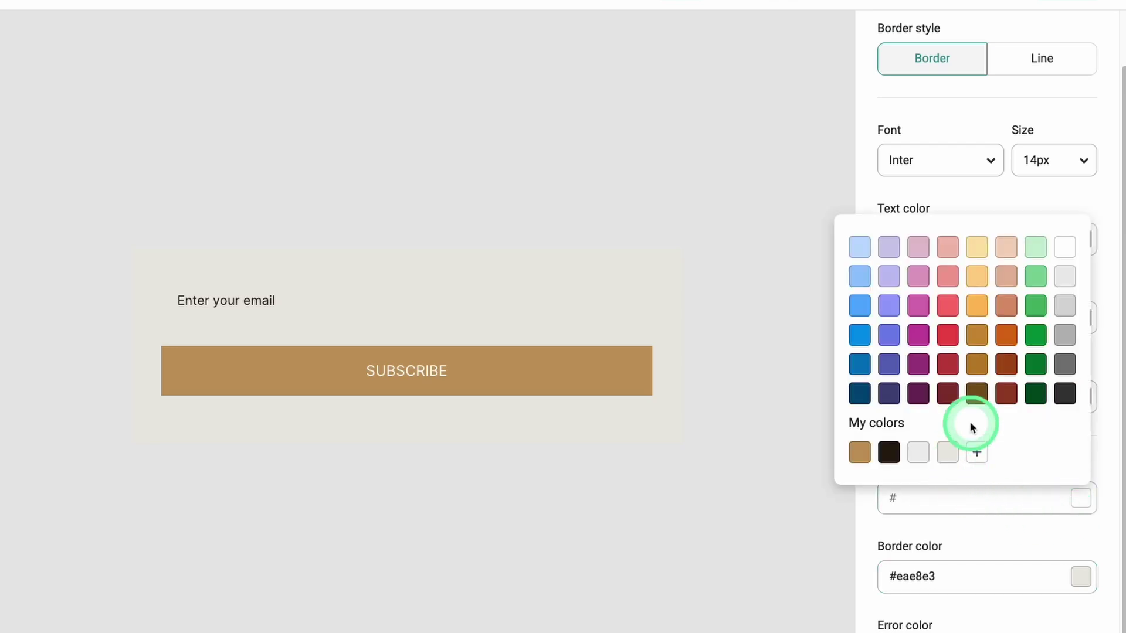
pyautogui.click(1064, 247)
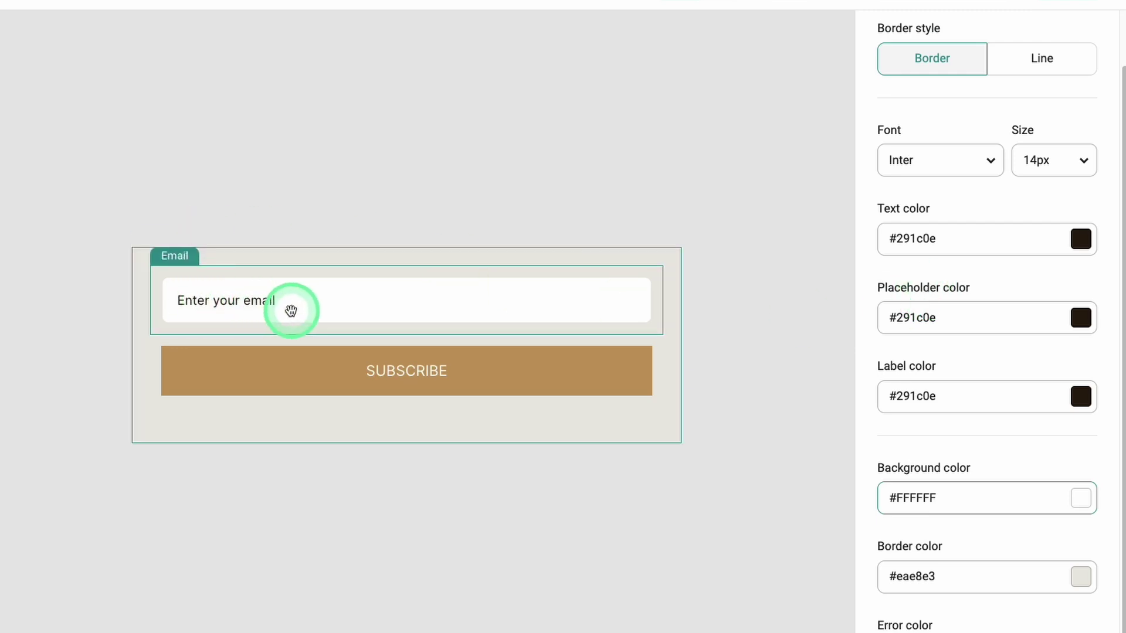
pyautogui.click(1084, 320)
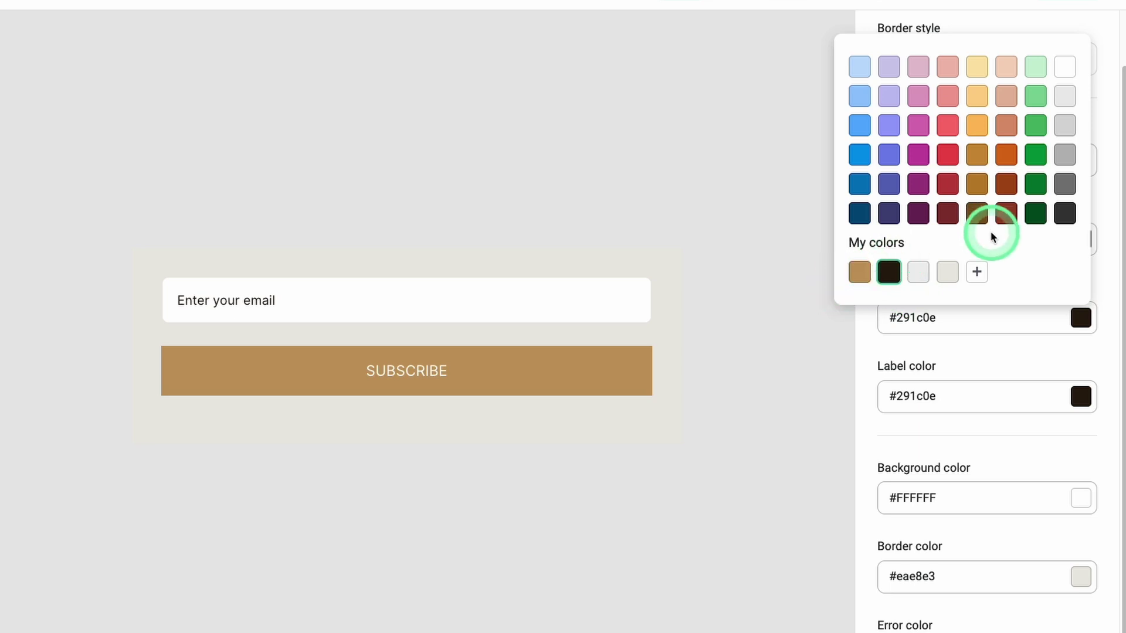
pyautogui.click(1065, 183)
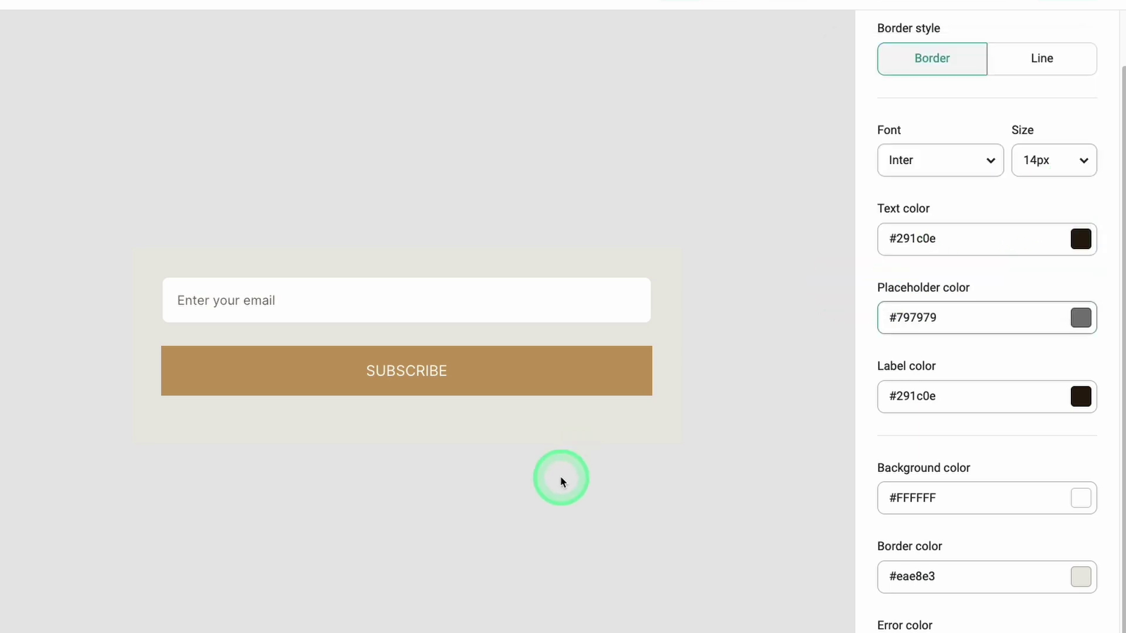
# Step: Give the form's primary SUBSCRIBE button the rounded-corner shape with an 8 px radius and return to the theme settings
pyautogui.click(492, 368)
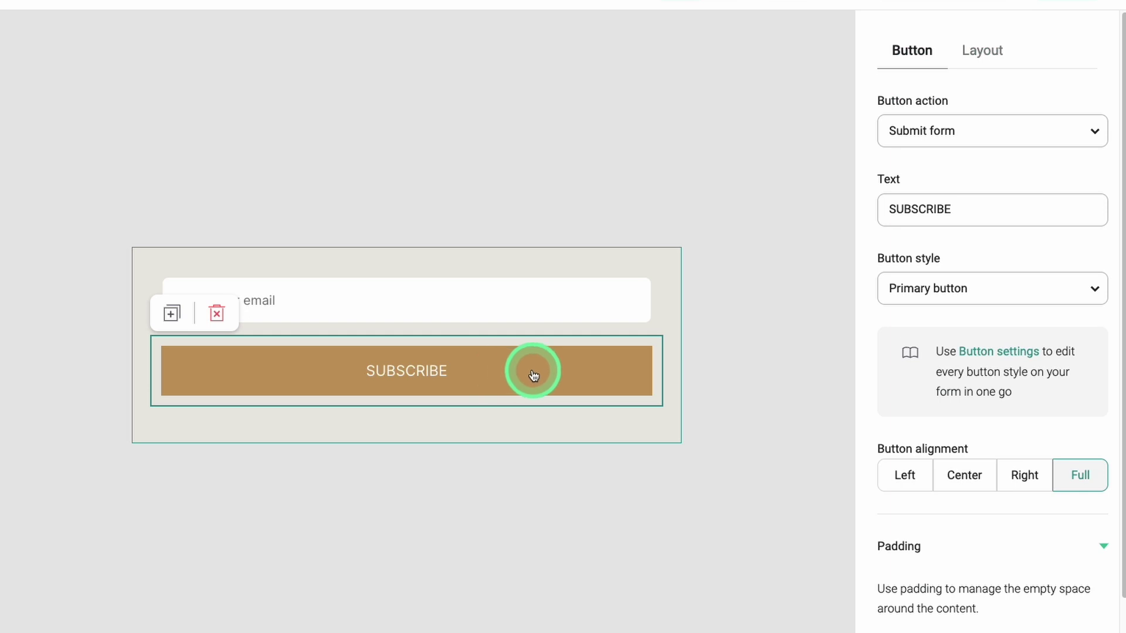
pyautogui.click(998, 354)
pyautogui.click(1002, 111)
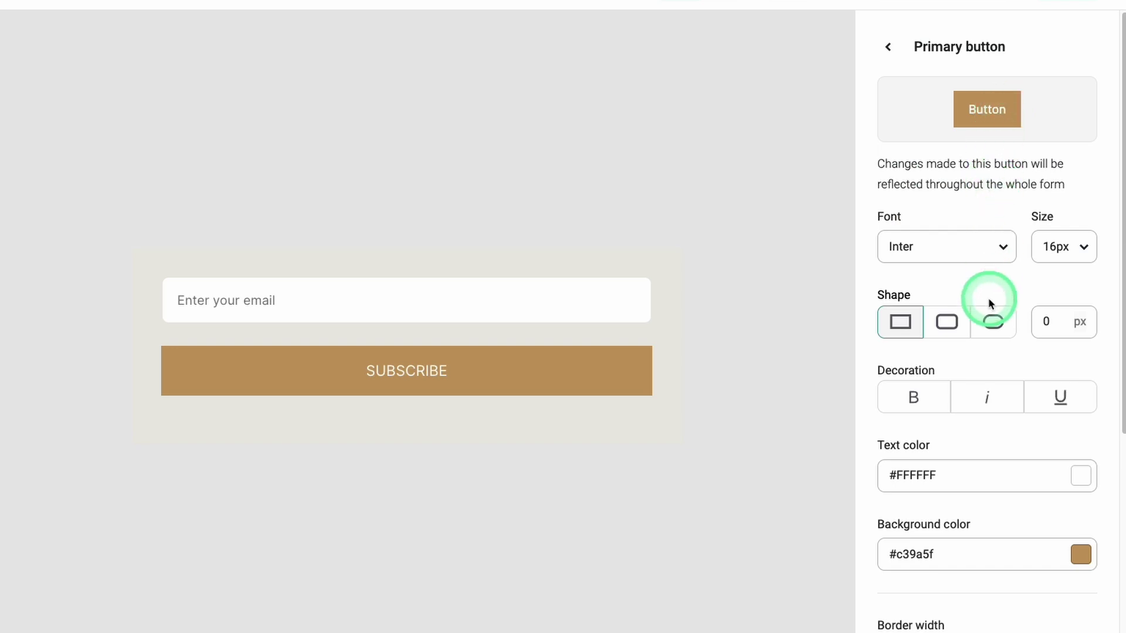
pyautogui.click(993, 327)
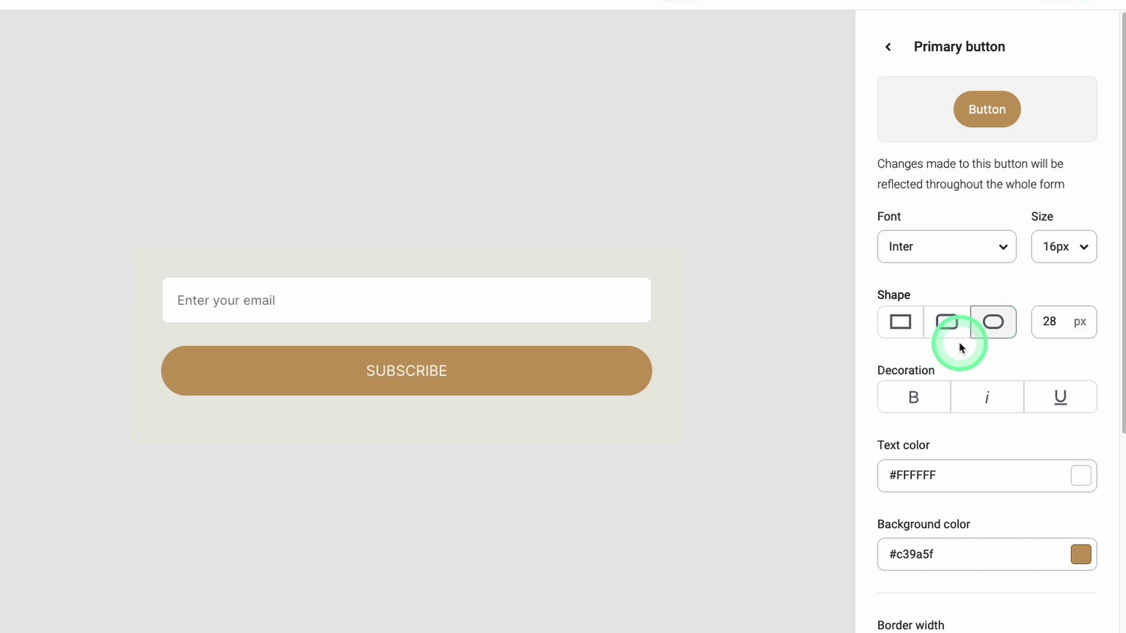
pyautogui.click(947, 322)
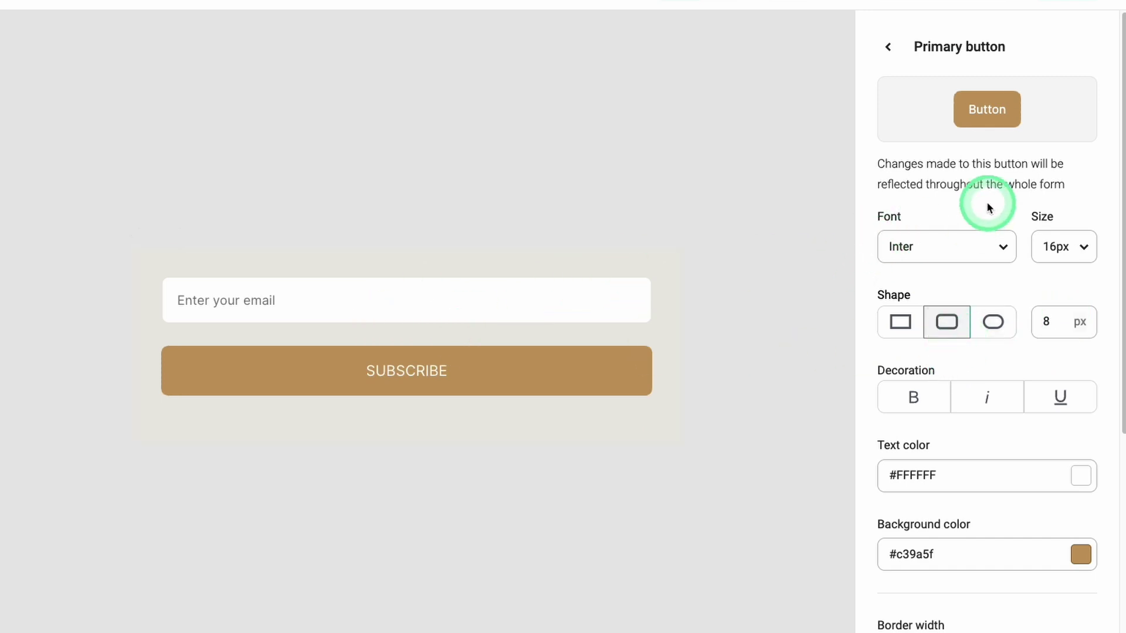
pyautogui.click(888, 47)
pyautogui.click(888, 47)
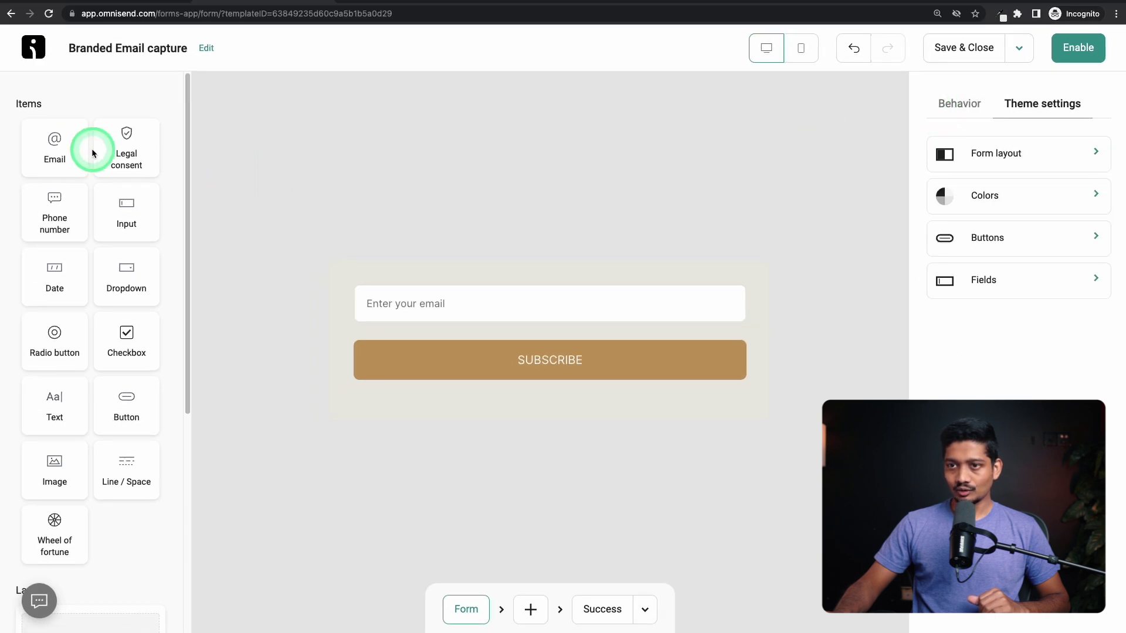
# Step: Look through the form items and column layouts that can be added to the form
pyautogui.scroll(-1, 29, 171)
pyautogui.scroll(-6, 29, 171)
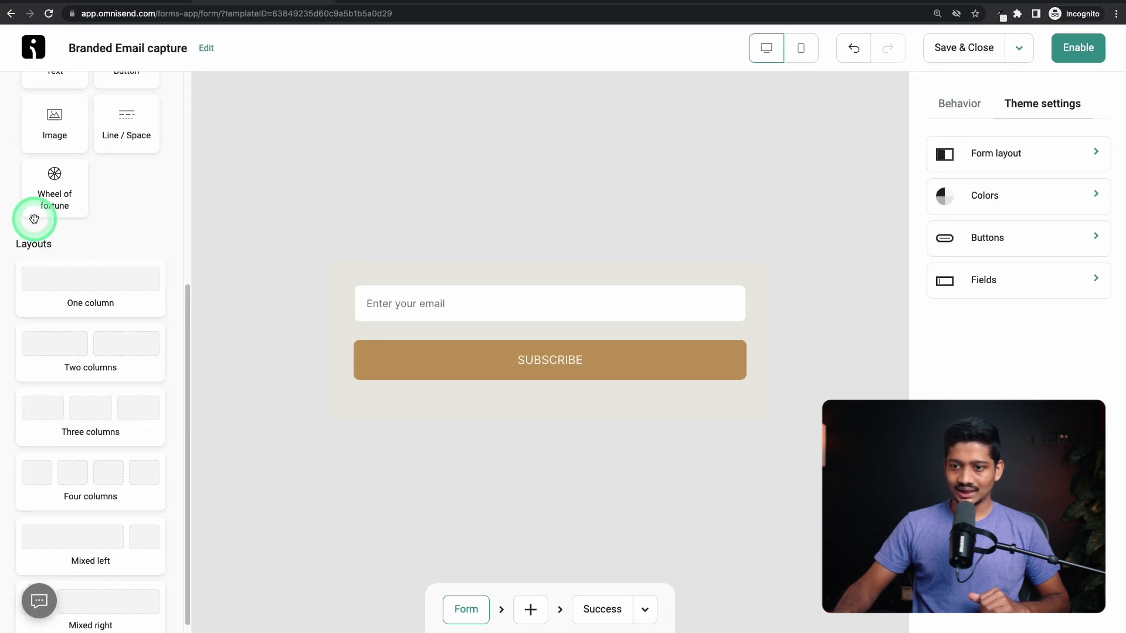
pyautogui.scroll(5, 83, 481)
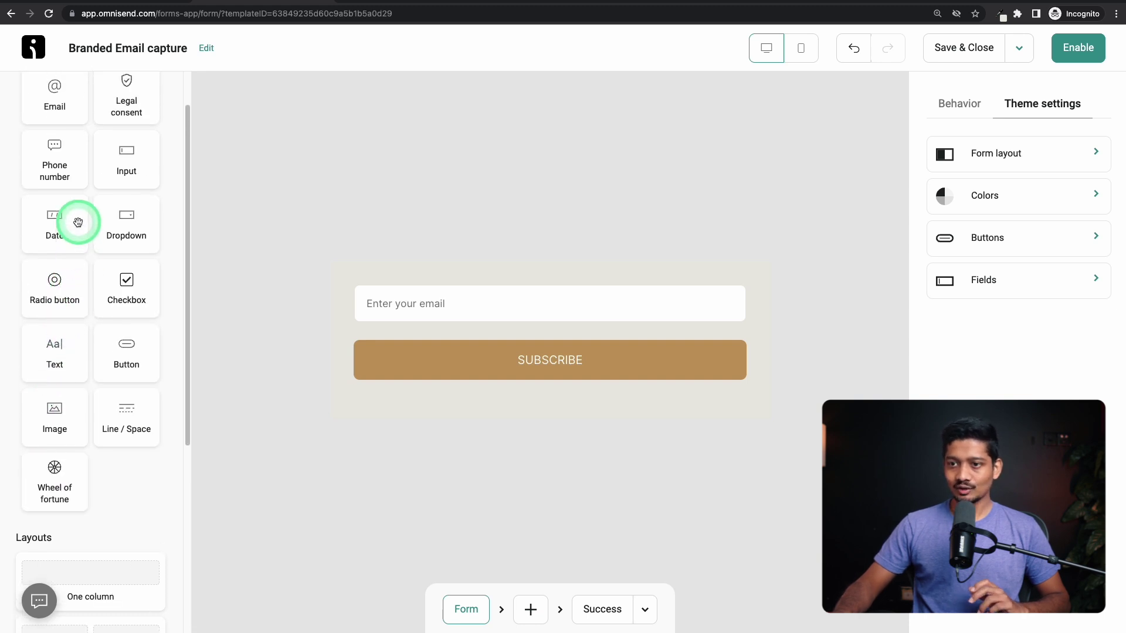
pyautogui.scroll(1, 79, 219)
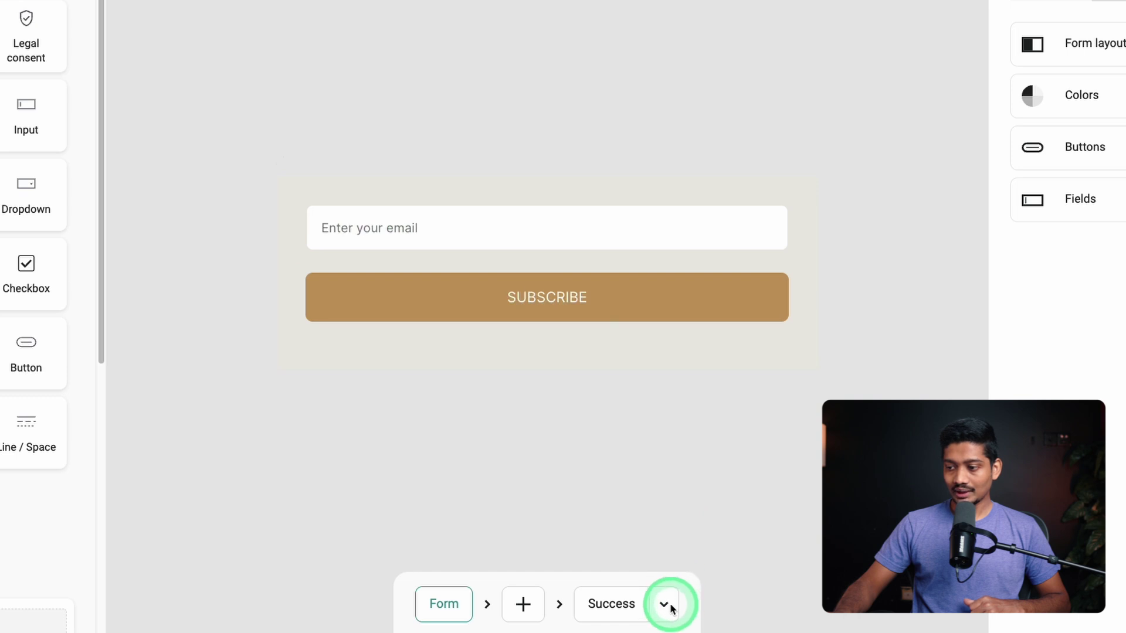
# Step: Open the form's Success view and set its layout background color to #eae8e3
pyautogui.click(667, 606)
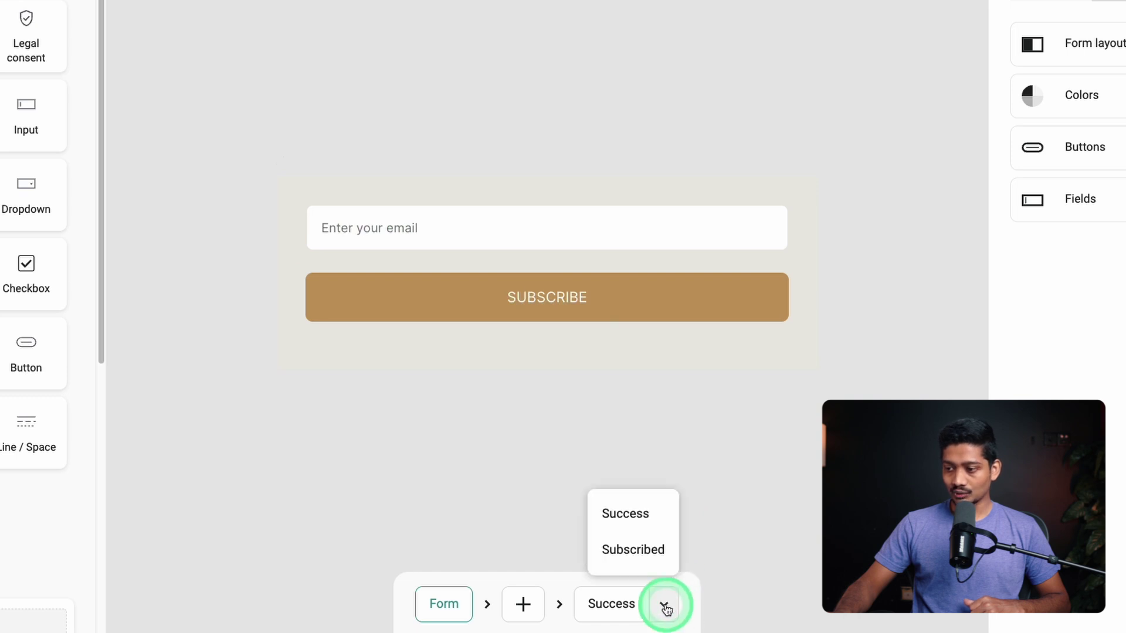
pyautogui.click(622, 519)
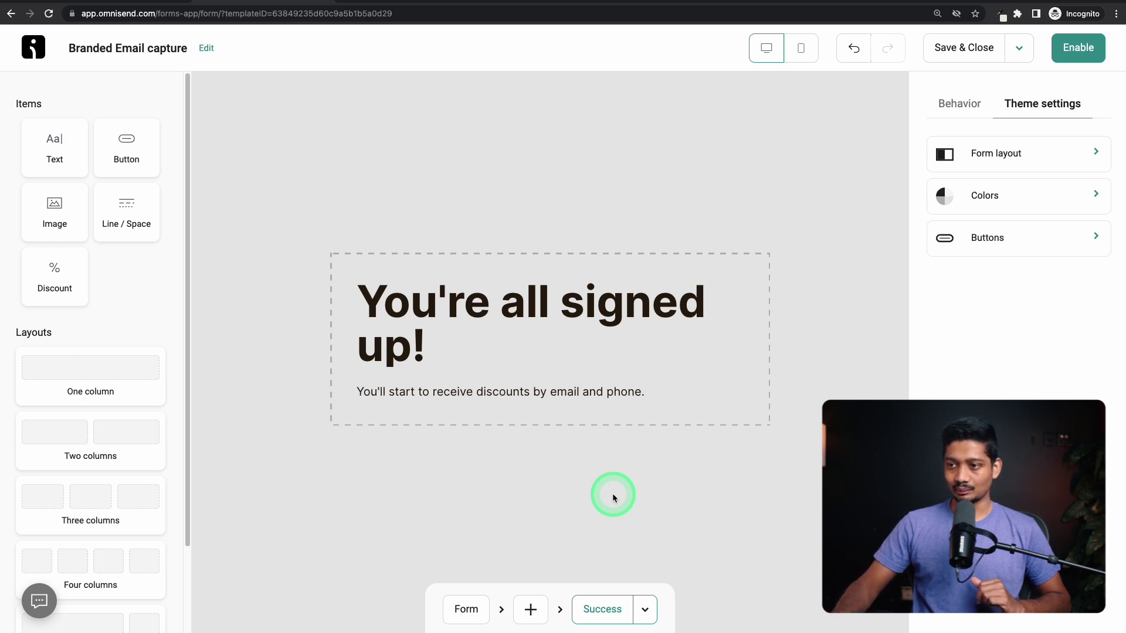
pyautogui.click(709, 256)
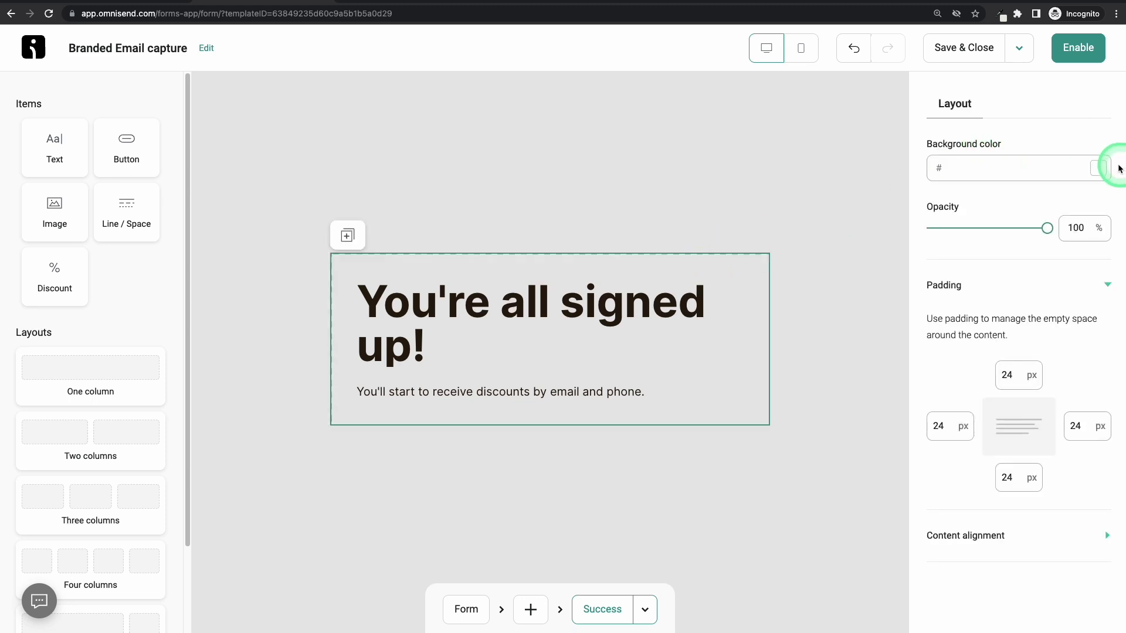
pyautogui.click(1092, 176)
pyautogui.click(999, 368)
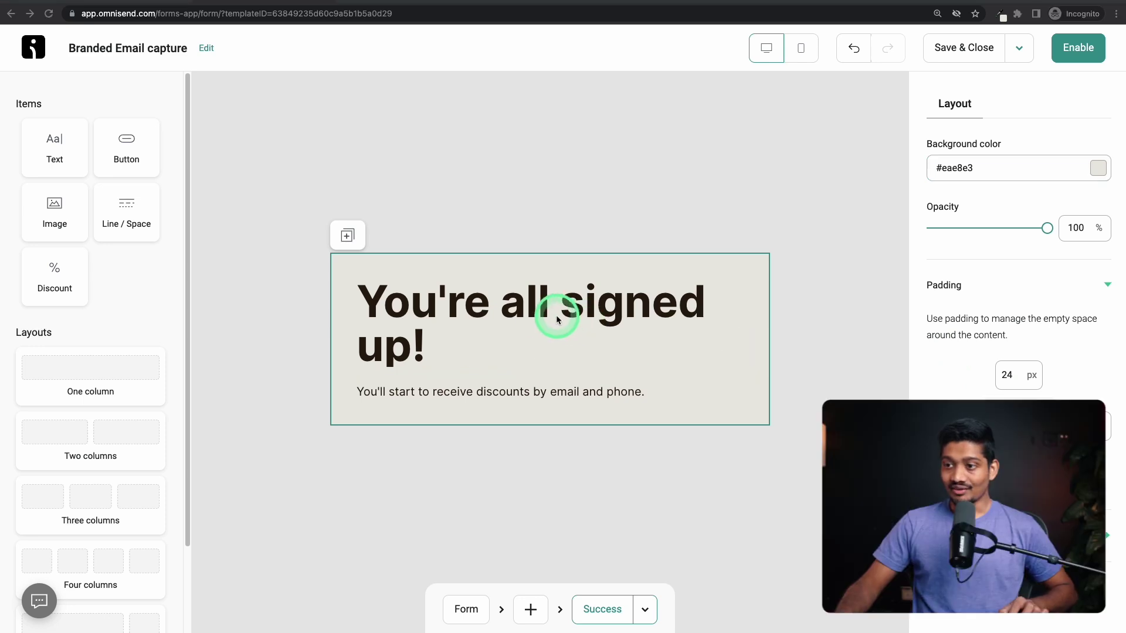
# Step: Replace the Success heading with "Thanks for joining!" and set its text style to Heading Medium
pyautogui.click(441, 298)
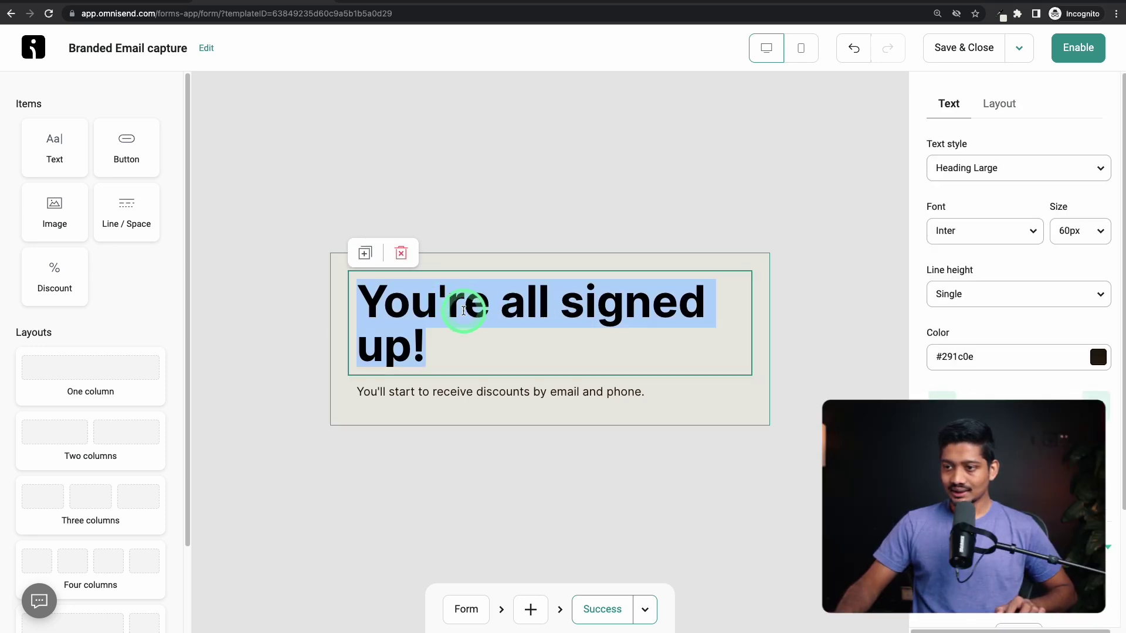
pyautogui.write('Thanks for joining!')
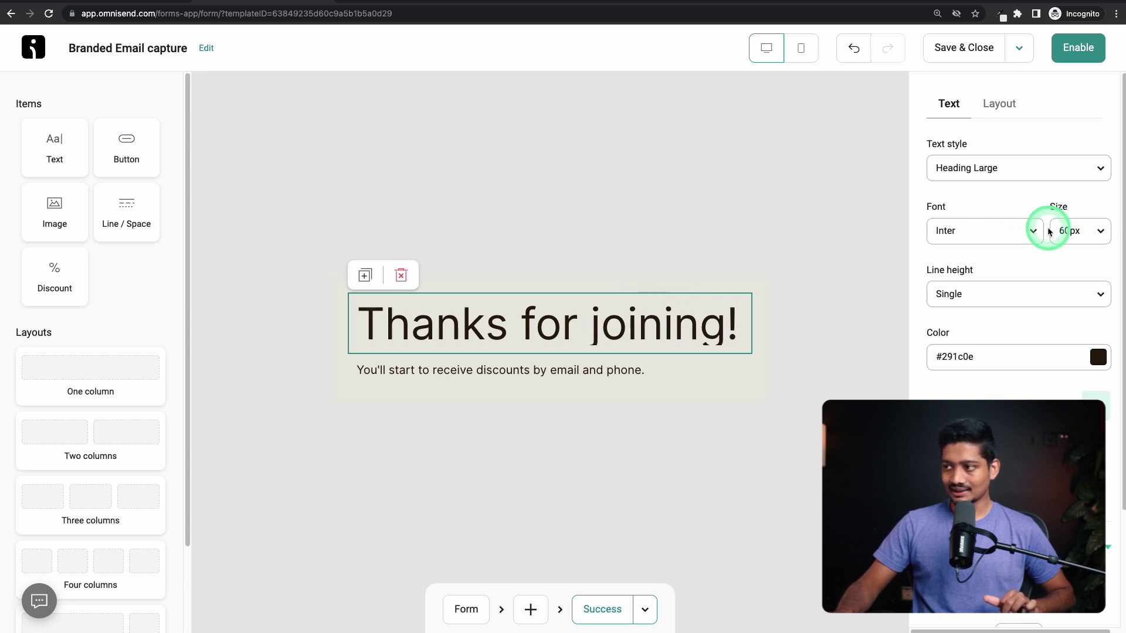
pyautogui.click(1002, 170)
pyautogui.click(1004, 241)
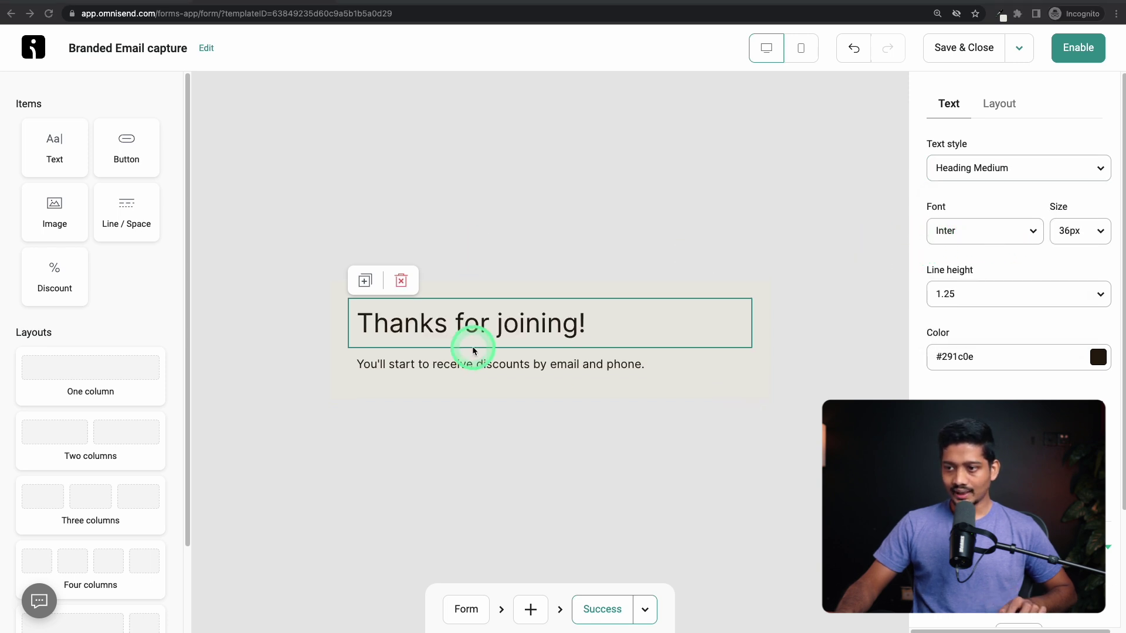
# Step: Replace the paragraph below the heading with "Get ready for exclusive offers and updates, delivered straight to your inbox. Stay tuned!"
pyautogui.tripleClick(469, 365)
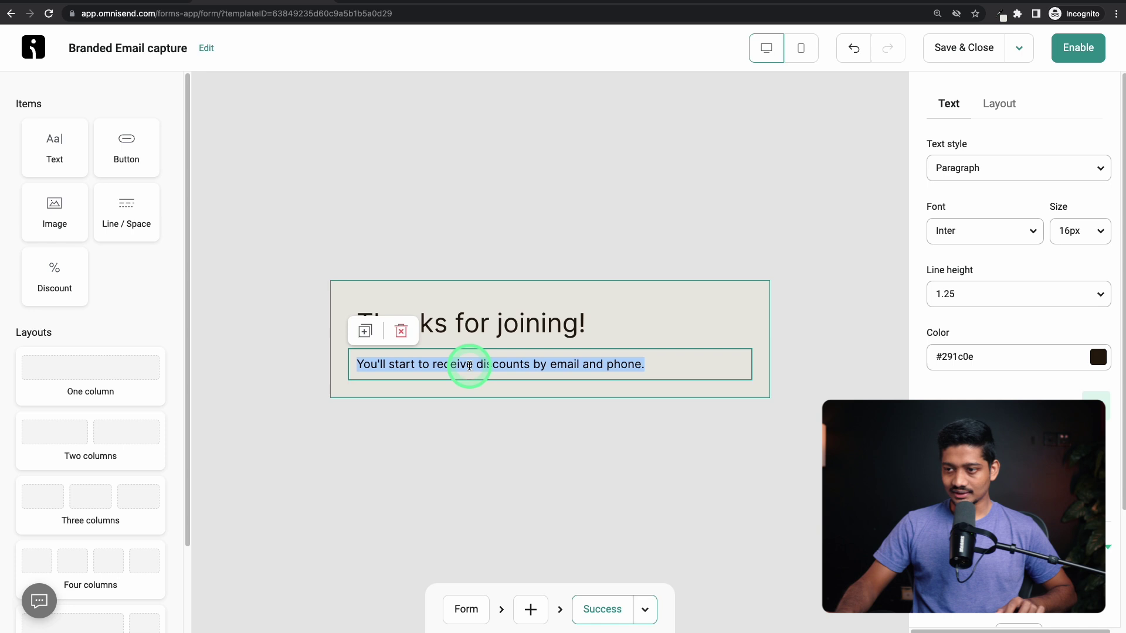
pyautogui.write('Get ready for exclusive offers and updates, delivered straight to your inbox. Stay tuned!')
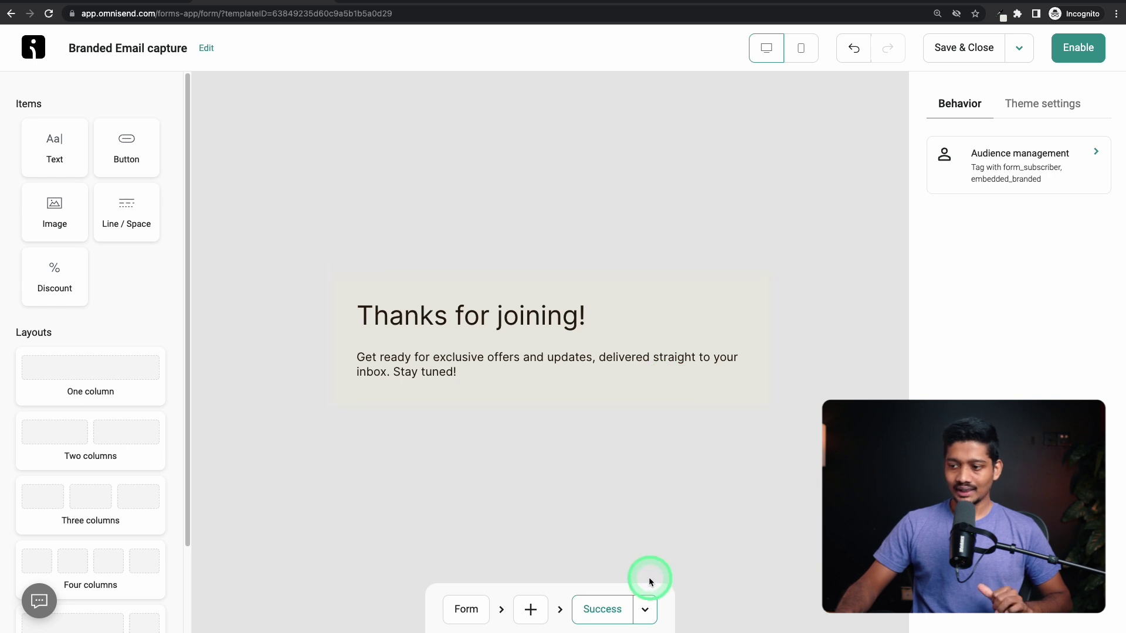
# Step: Open the form's Subscribed view and set its layout background color to #eae8e3
pyautogui.click(646, 612)
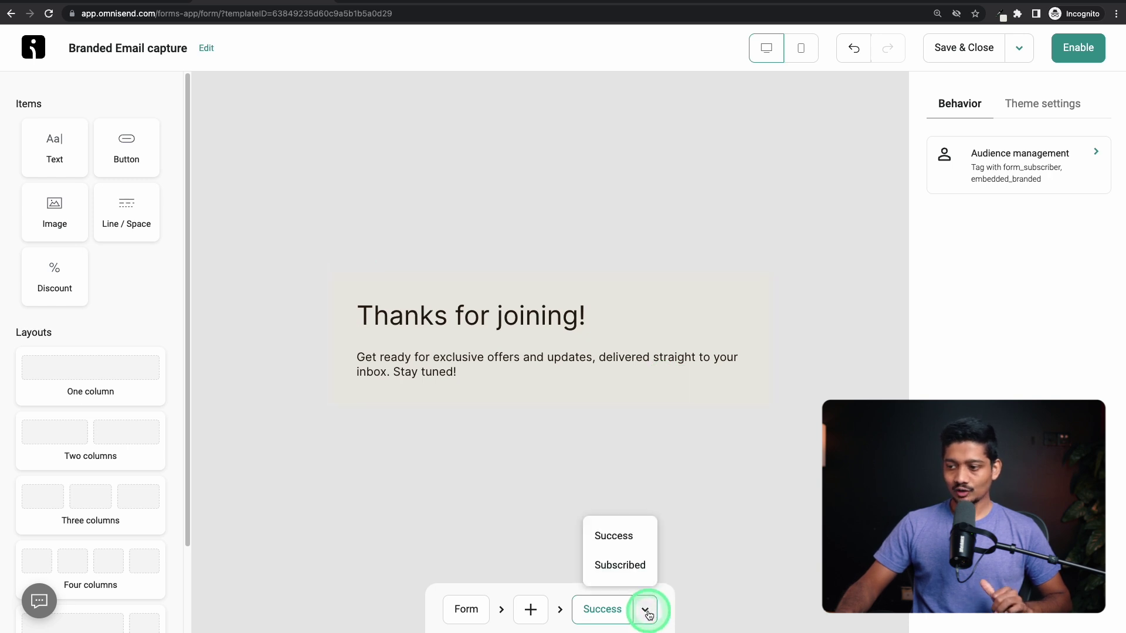
pyautogui.click(632, 567)
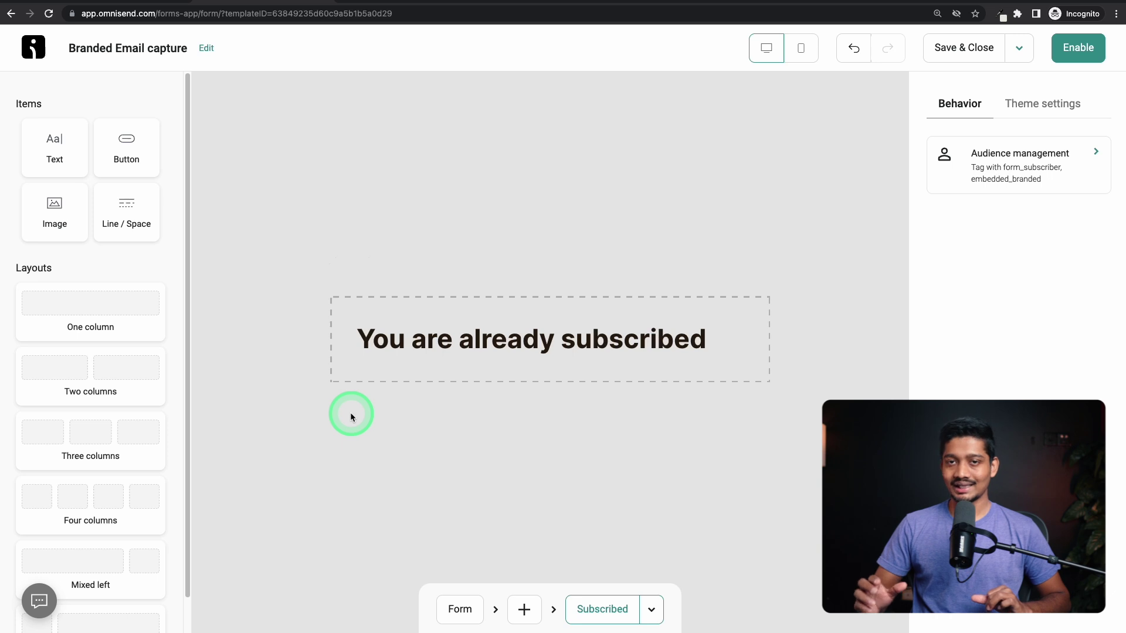
pyautogui.click(516, 343)
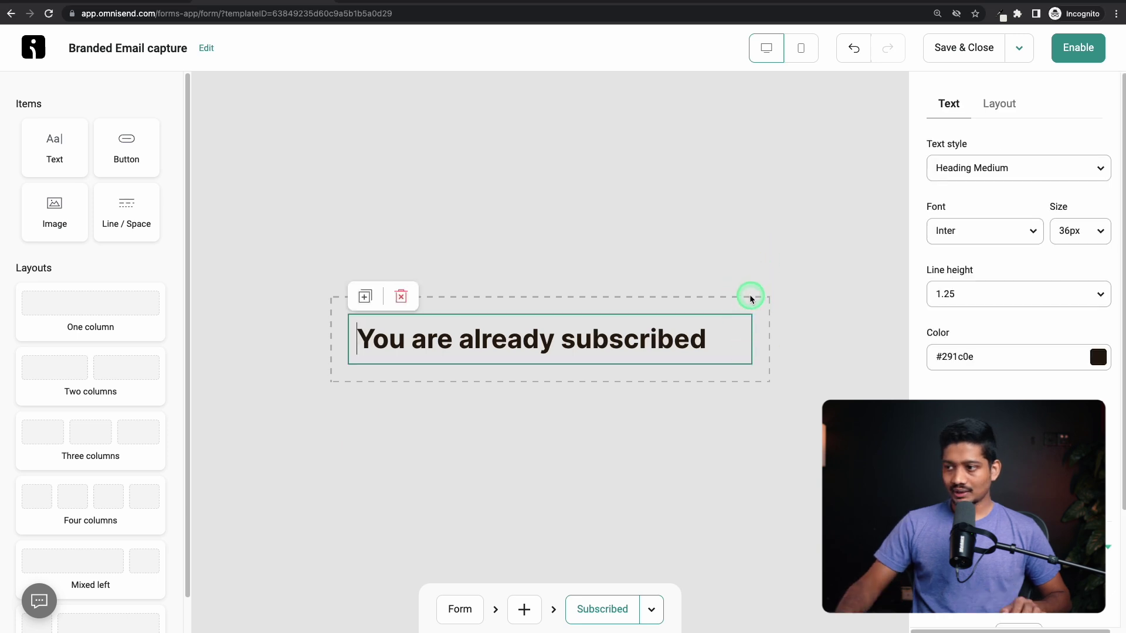
pyautogui.click(750, 296)
pyautogui.click(1084, 170)
pyautogui.click(984, 371)
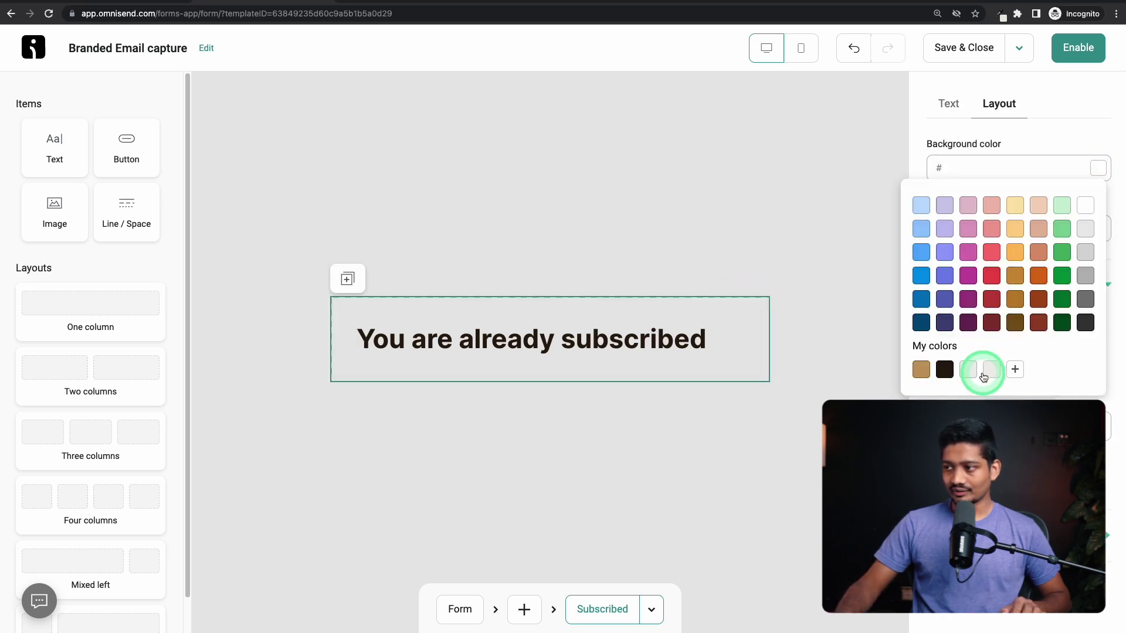
# Step: Set the text style of the "You are already subscribed" heading to Heading Small
pyautogui.click(540, 335)
pyautogui.click(1030, 170)
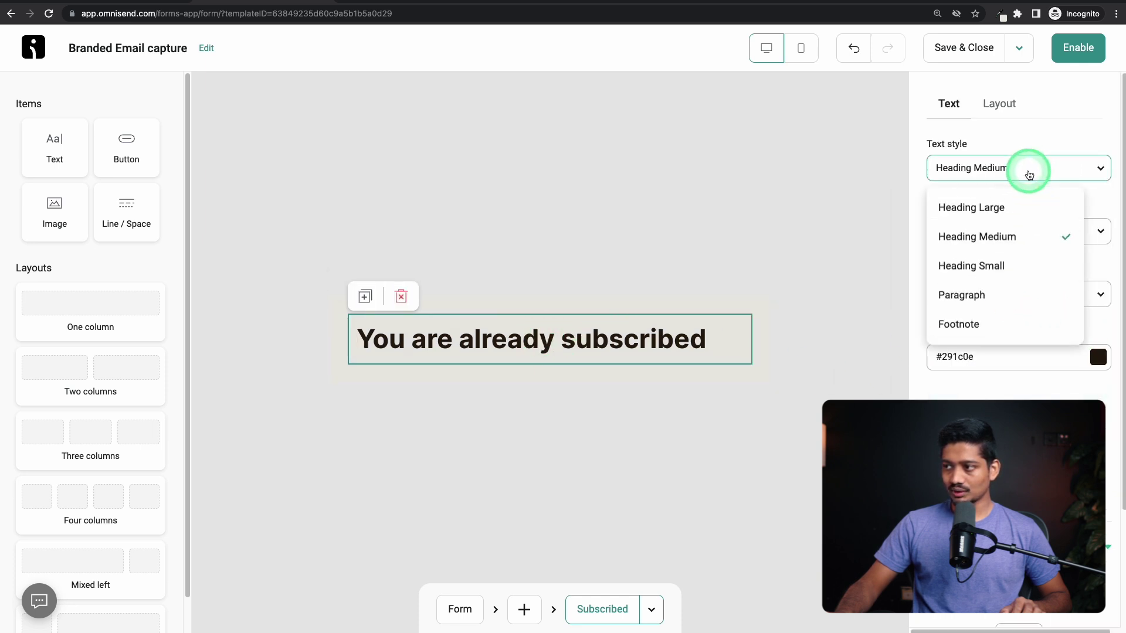
pyautogui.click(993, 265)
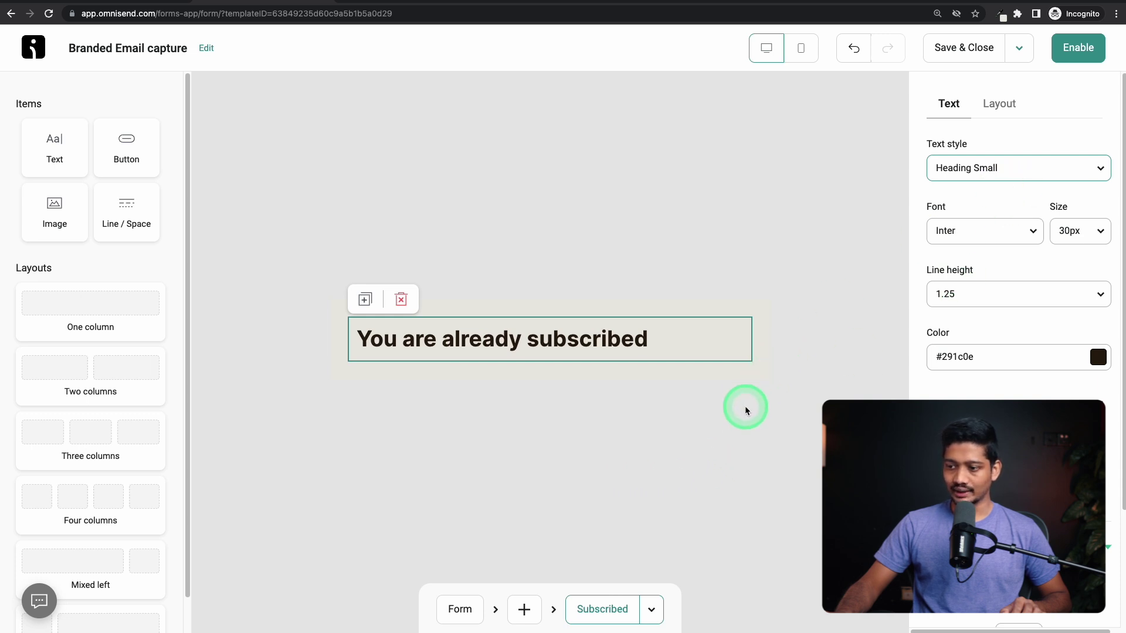
pyautogui.click(656, 408)
# Step: Review the form's Success and Subscribed views, and open the audience management settings to check its tags and double opt-in option
pyautogui.click(462, 609)
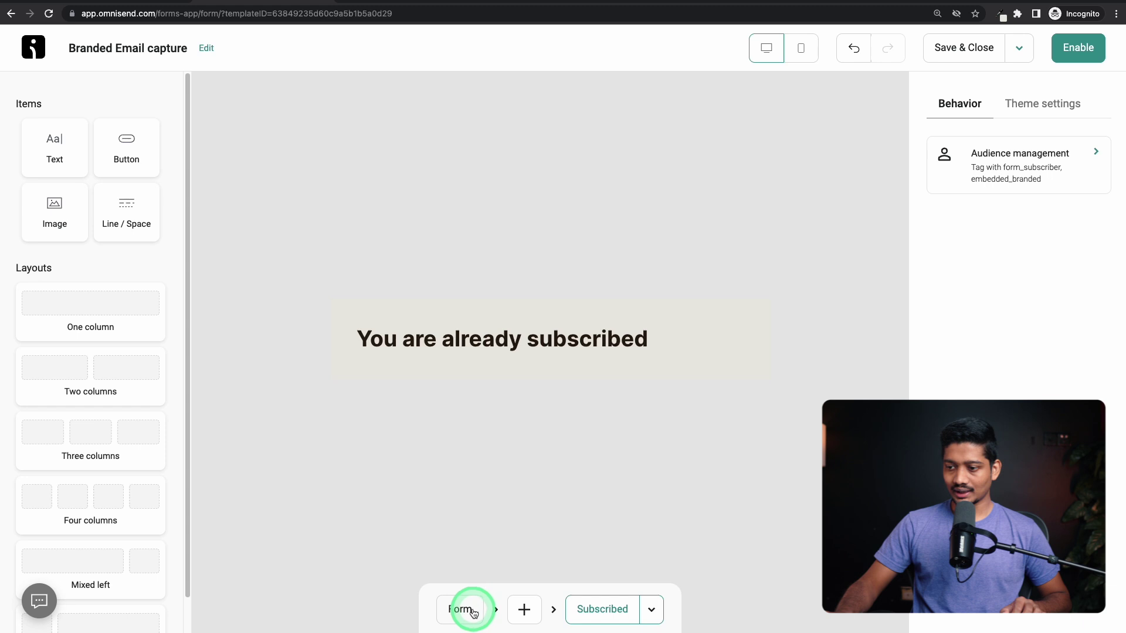
pyautogui.click(657, 607)
pyautogui.click(616, 537)
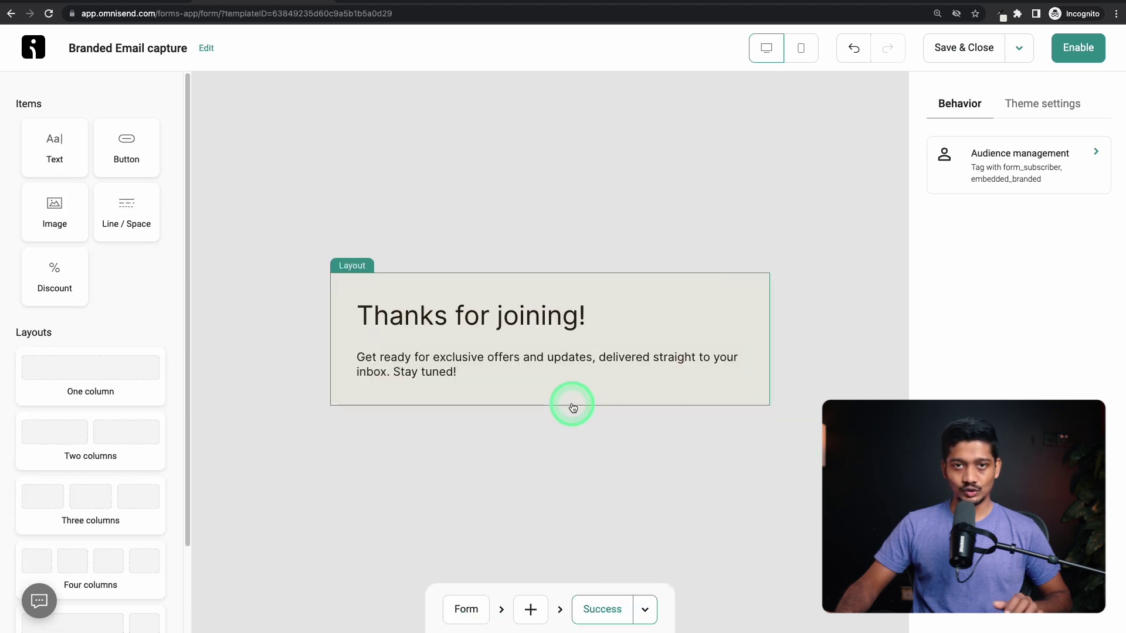
pyautogui.click(645, 610)
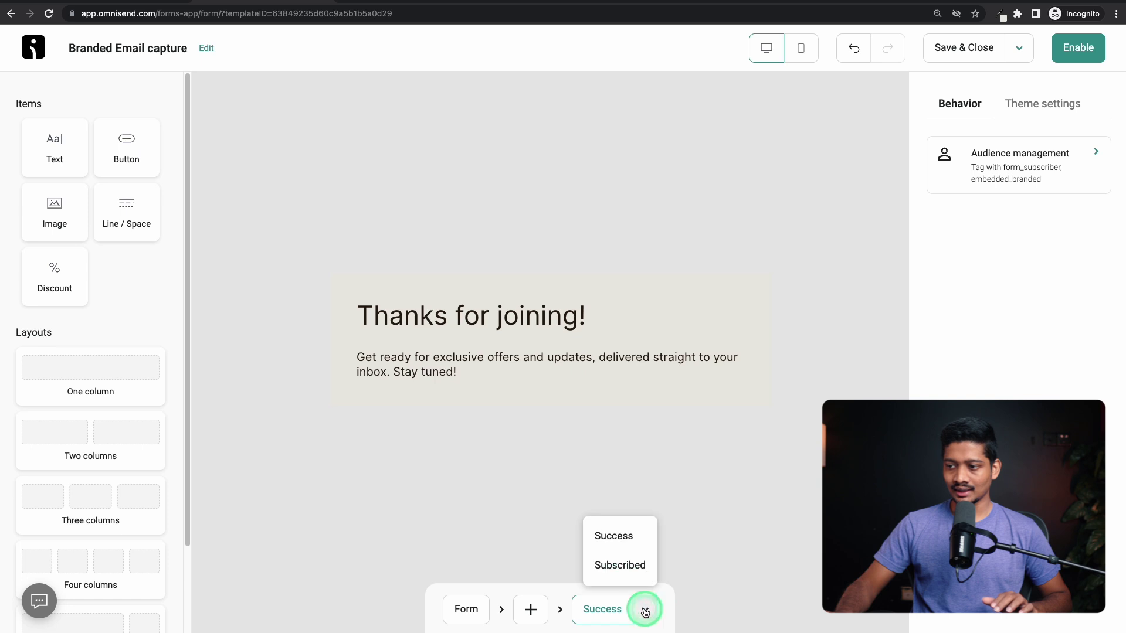
pyautogui.click(620, 565)
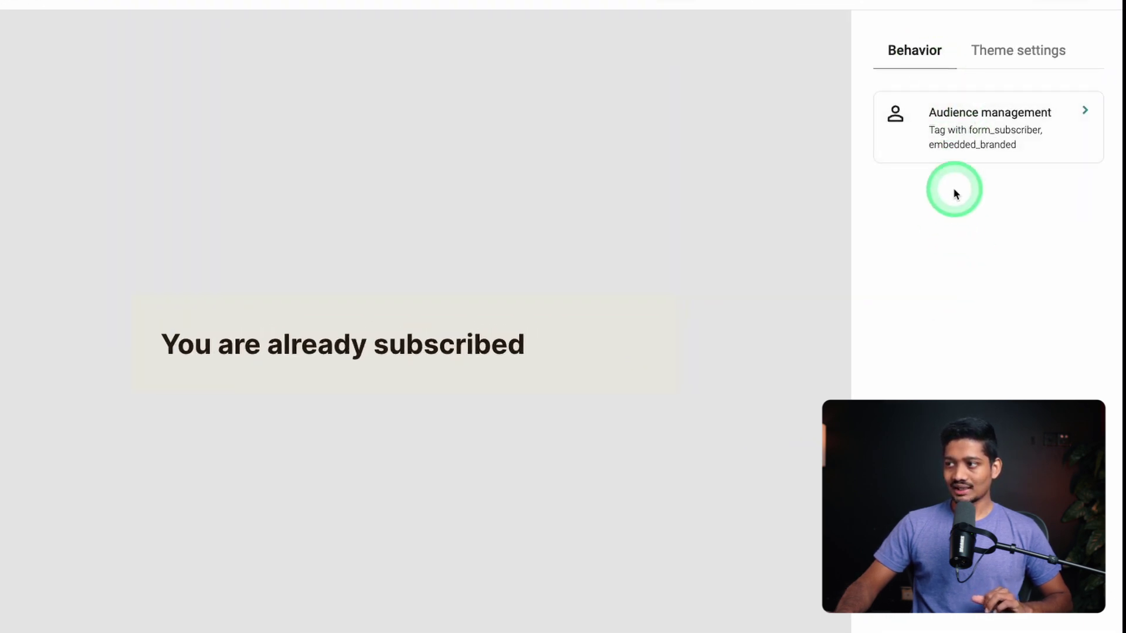
pyautogui.click(999, 127)
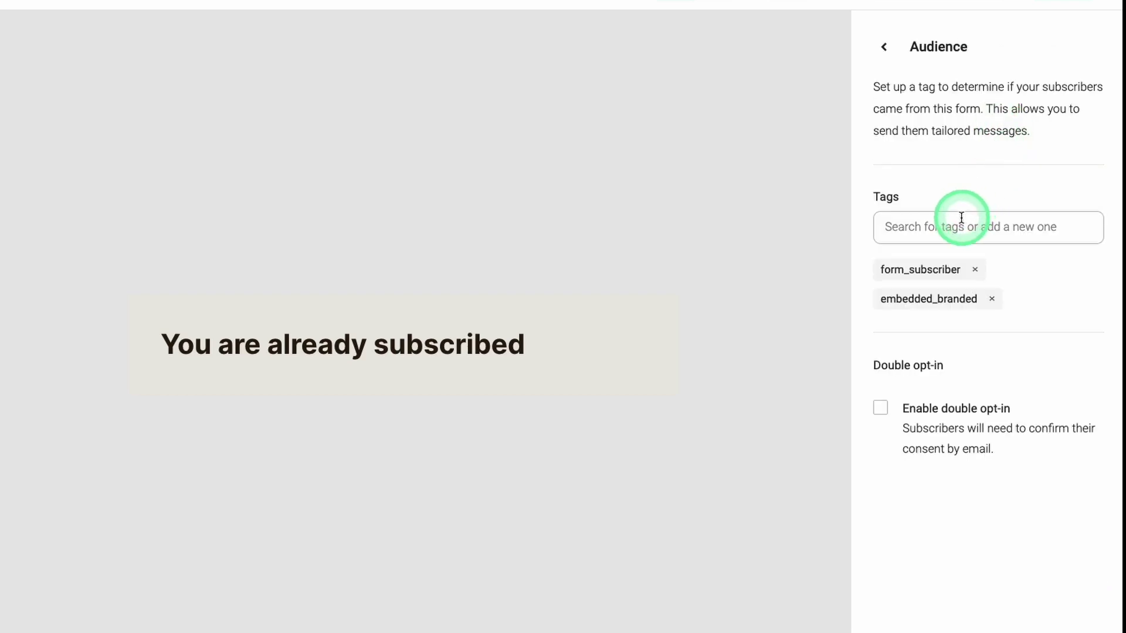
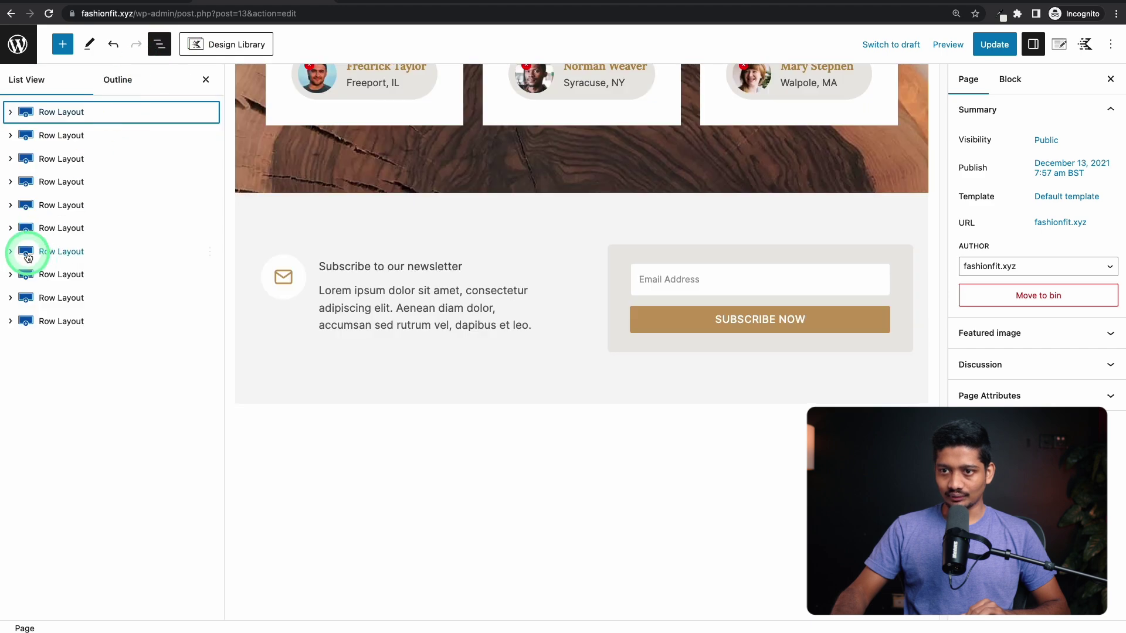
# Step: Delete the existing Form block from the newsletter section of the WordPress page
pyautogui.click(711, 295)
pyautogui.click(85, 391)
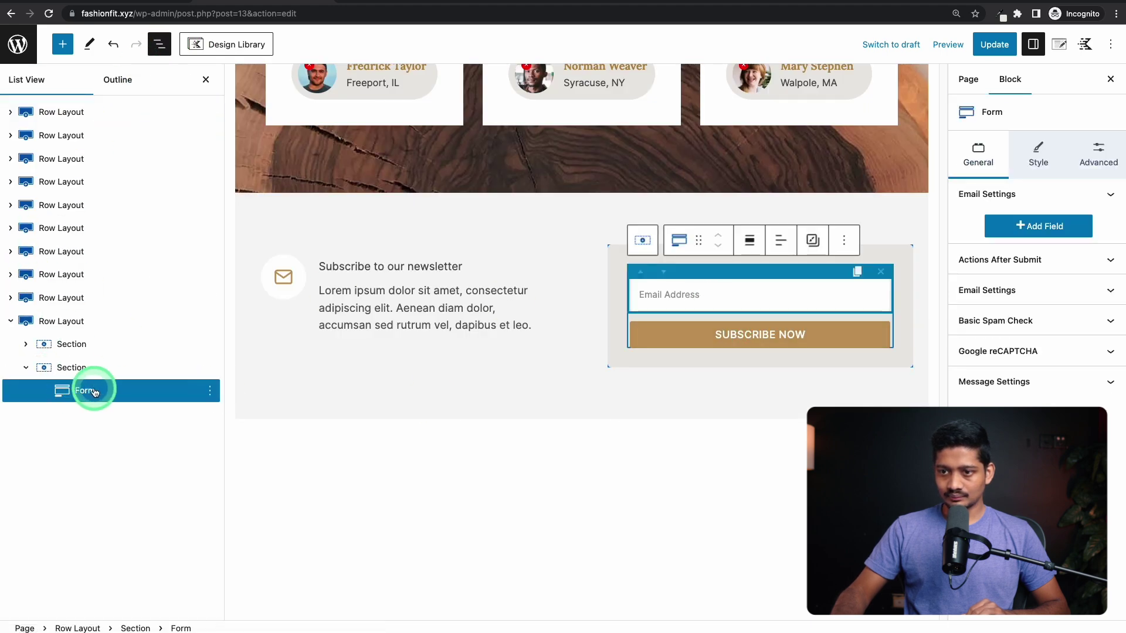
pyautogui.click(212, 390)
pyautogui.click(231, 355)
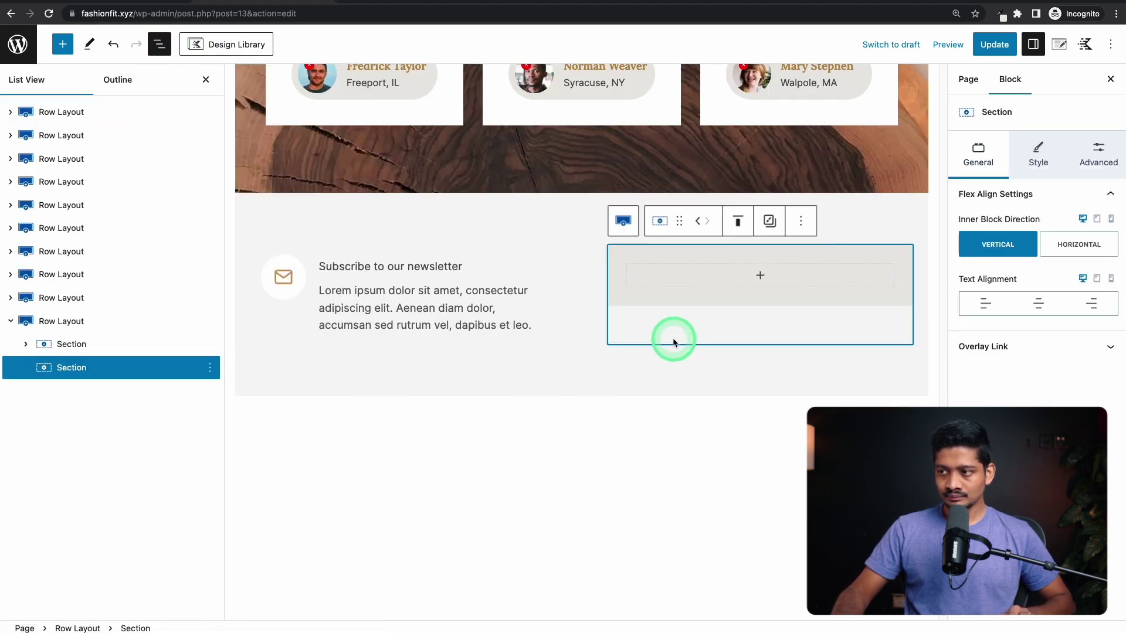
# Step: Add a Custom HTML block containing the Omnisend form's embed code to the emptied newsletter section, preview it and update the page
pyautogui.click(759, 275)
pyautogui.write('ht')
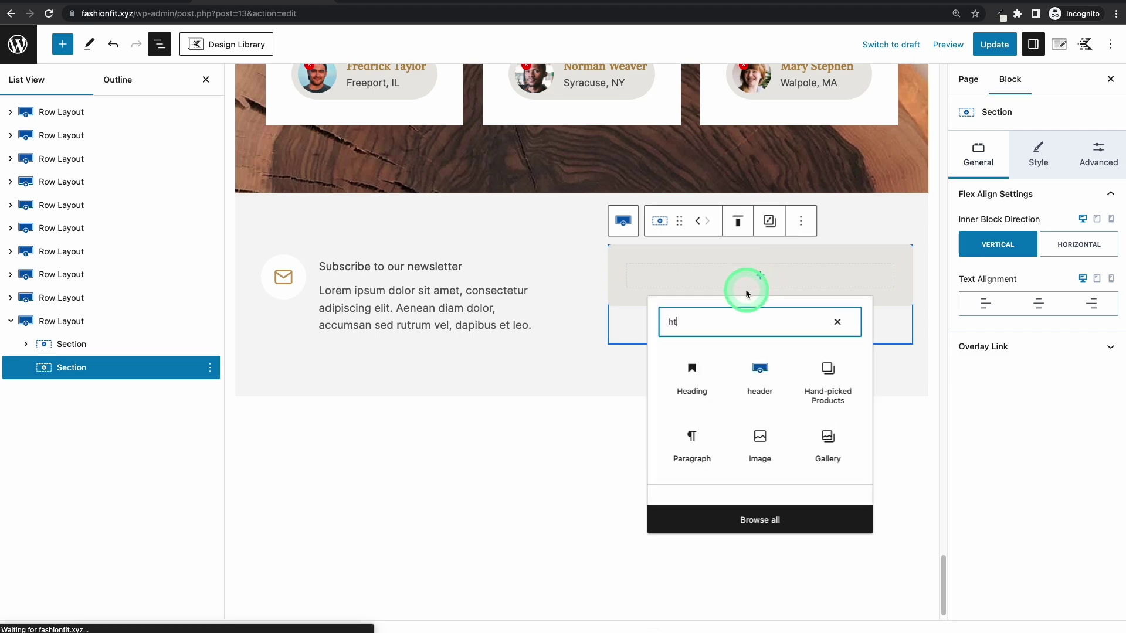
pyautogui.click(689, 378)
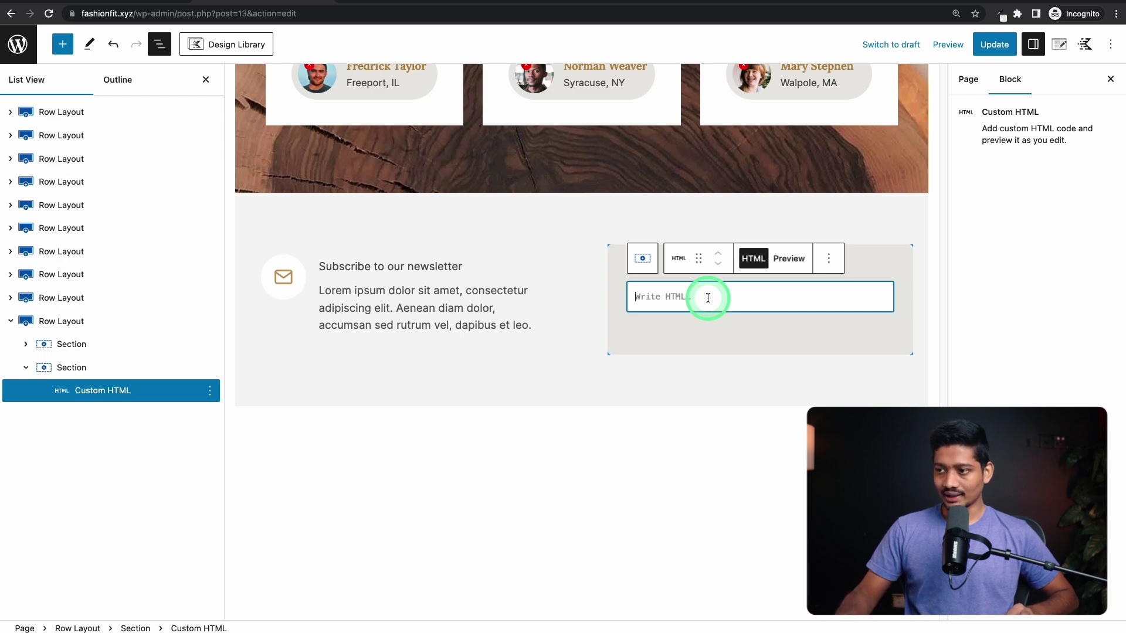
pyautogui.write('<div id="omnisend-embedded-v2-648c71ea458d5e862b5f4cb2"></div>')
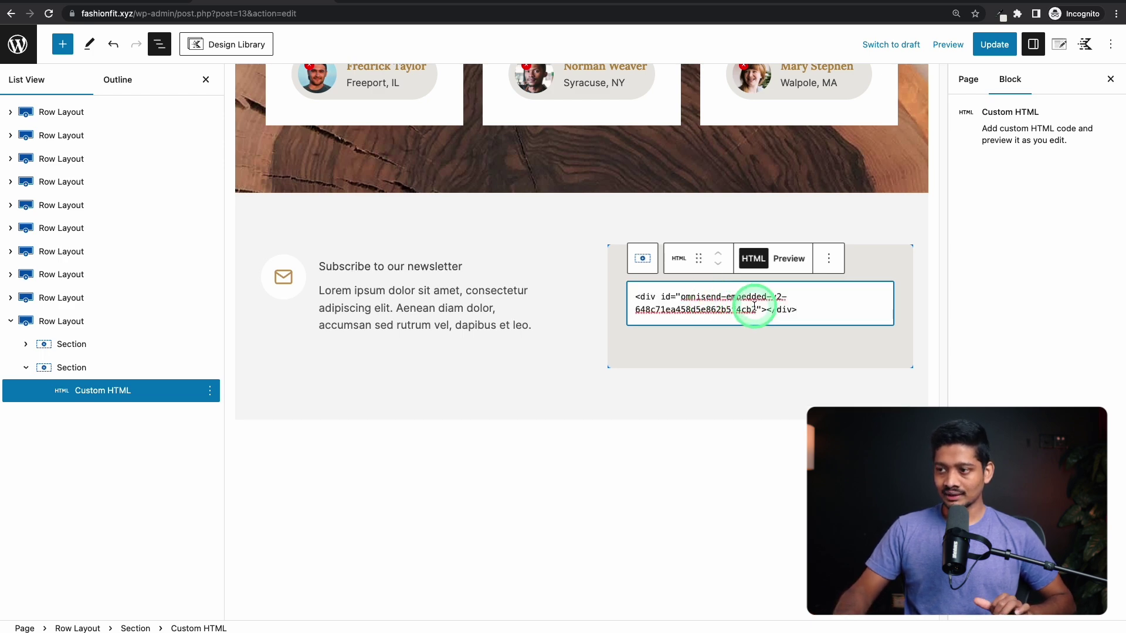
pyautogui.click(807, 276)
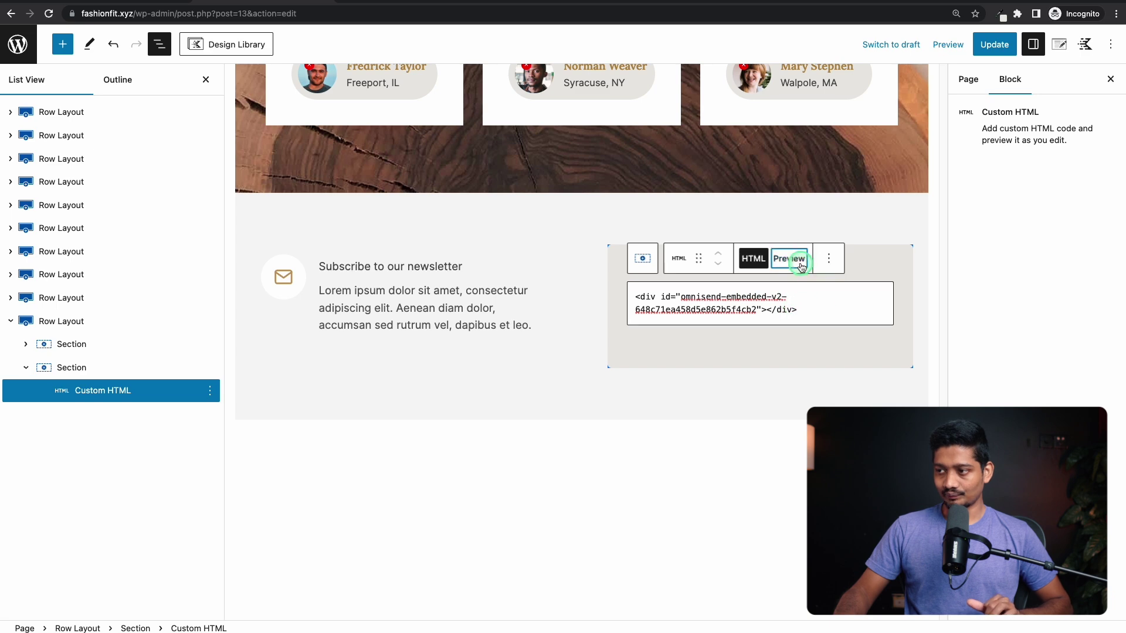
pyautogui.click(991, 47)
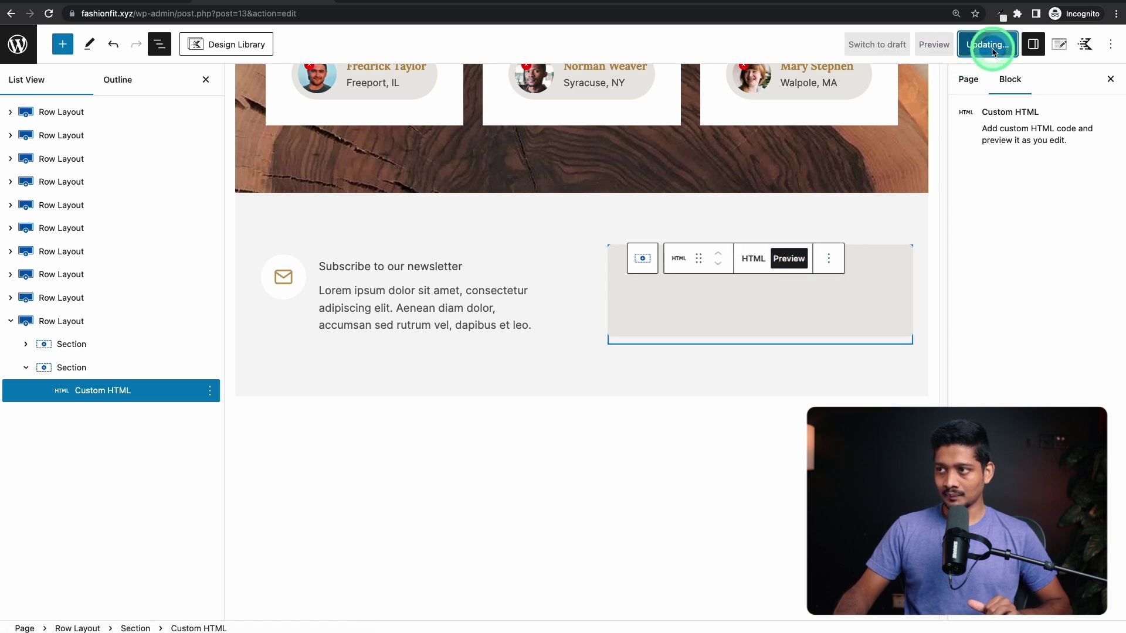
# Step: Switch to Omnisend, explore all automation workflows and filter them by the Welcome type
pyautogui.click(343, 3)
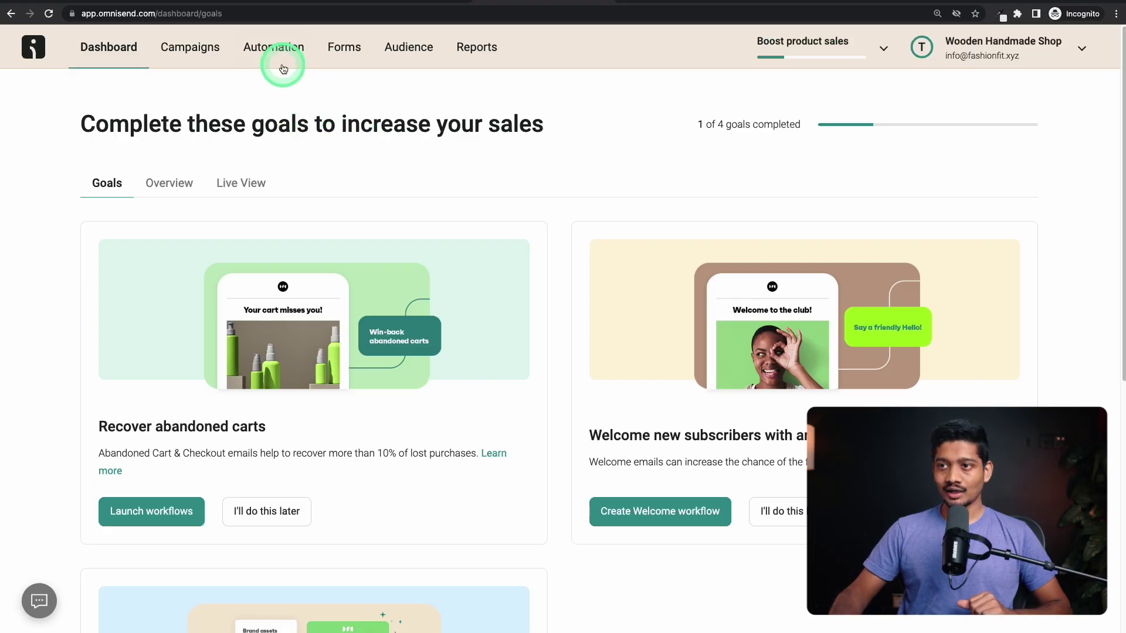
pyautogui.click(283, 55)
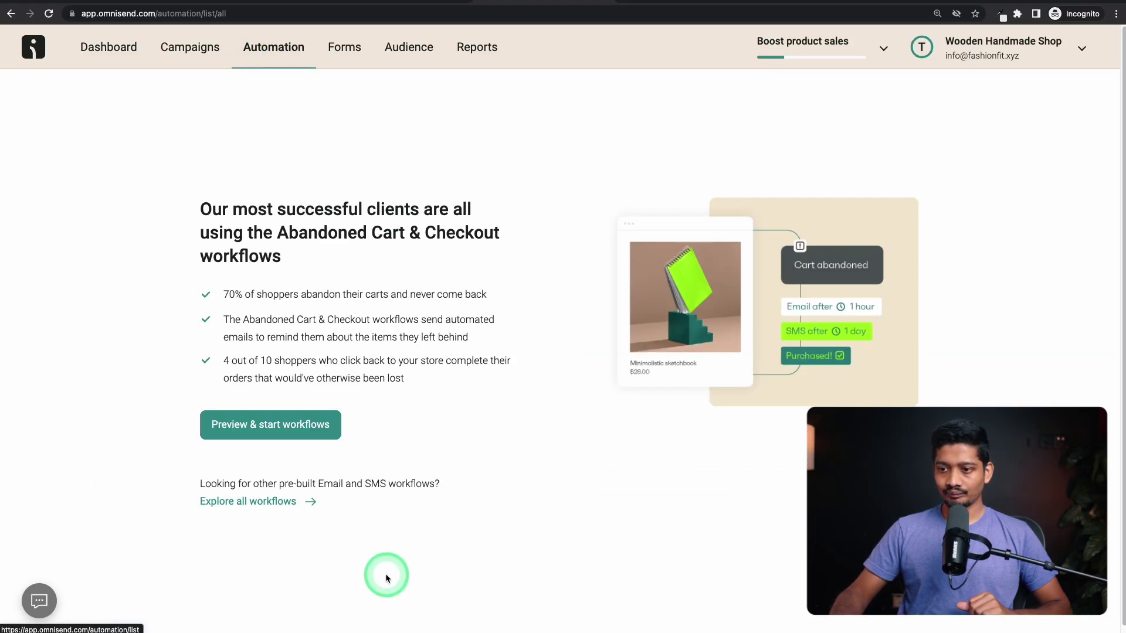
pyautogui.click(246, 503)
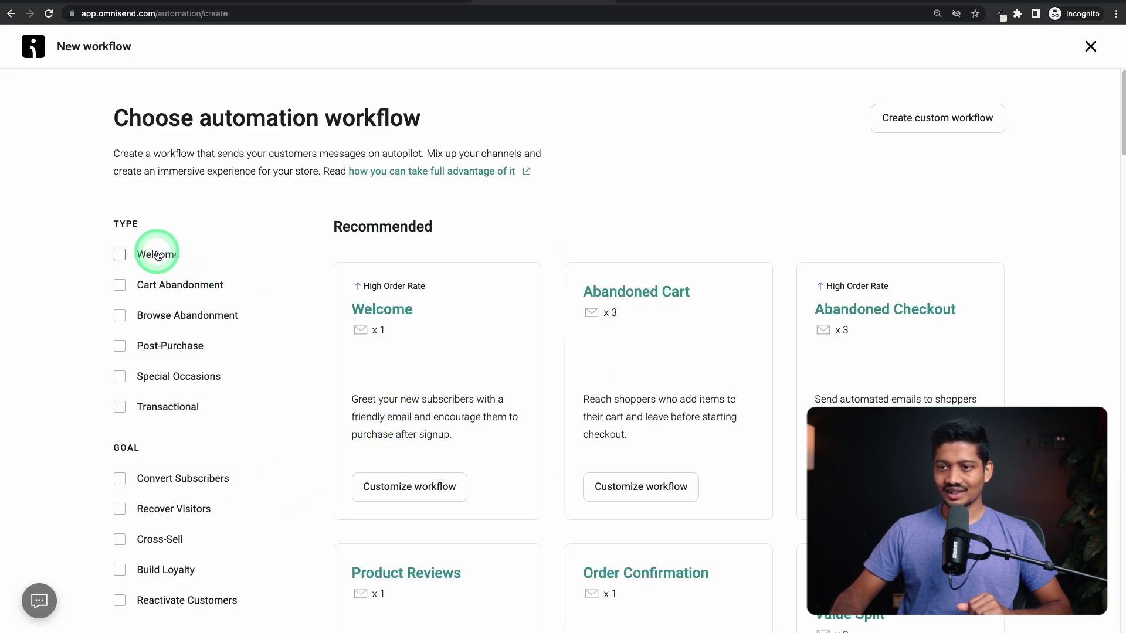
pyautogui.click(156, 256)
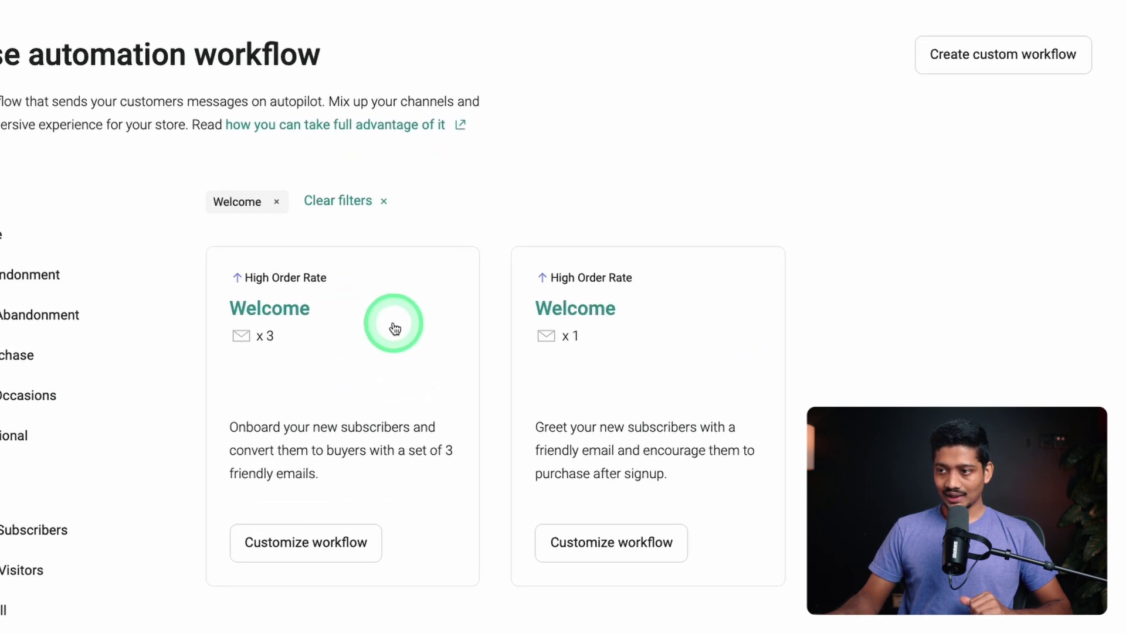
# Step: Open the Welcome workflow that sends one email for customization
pyautogui.doubleClick(571, 336)
pyautogui.click(836, 305)
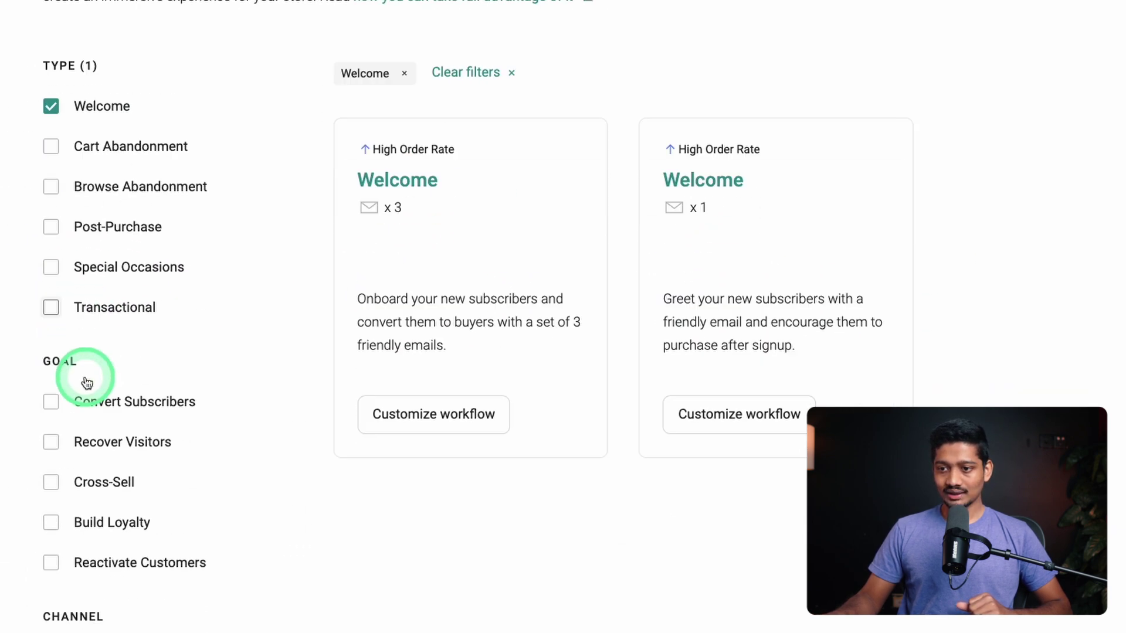
pyautogui.scroll(3, 115, 514)
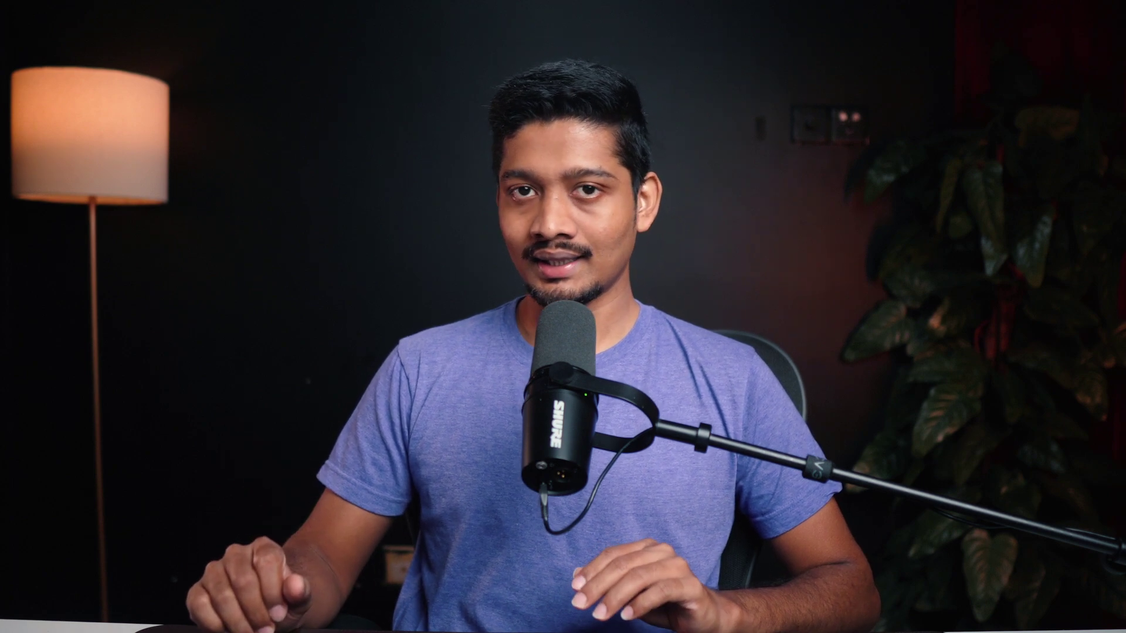
pyautogui.click(648, 526)
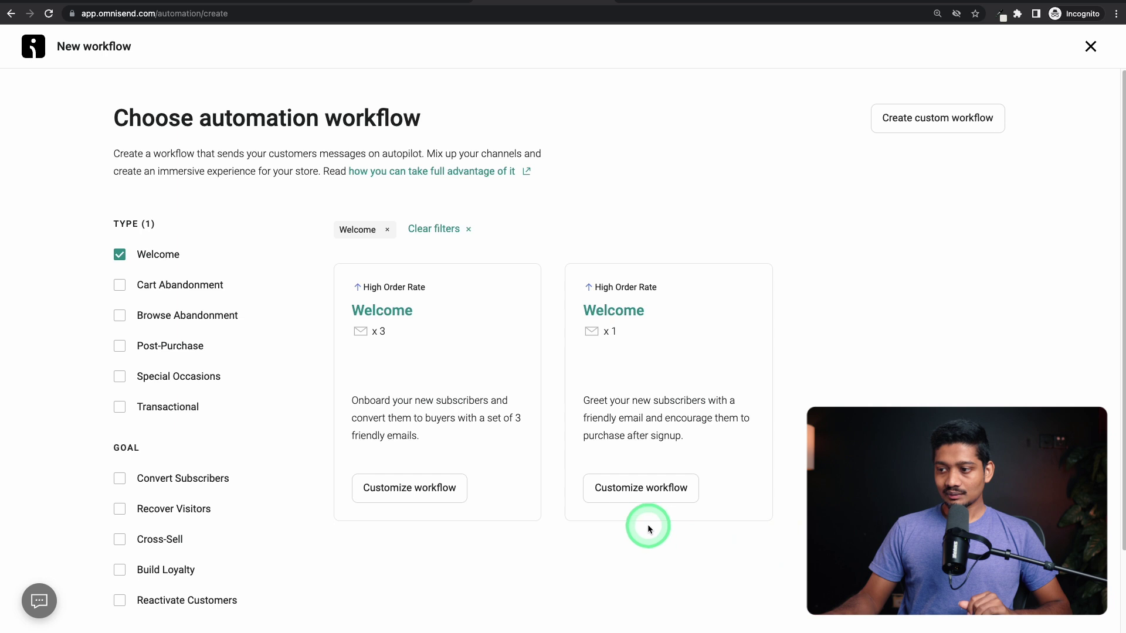
pyautogui.click(640, 494)
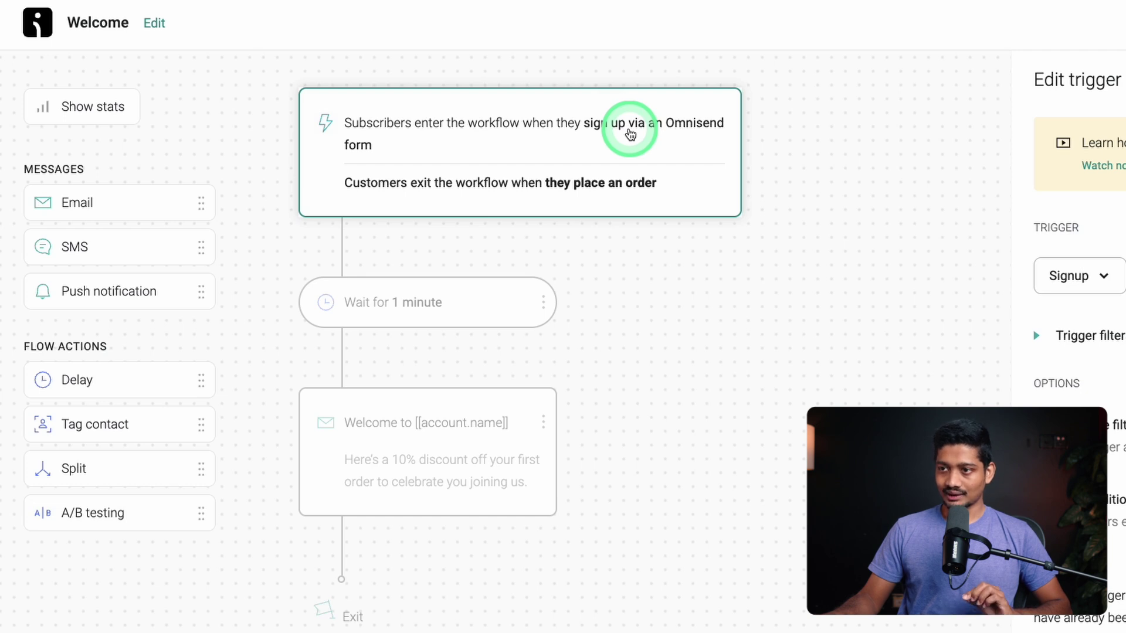
# Step: Set the delay before the welcome email to Immediately
pyautogui.click(395, 308)
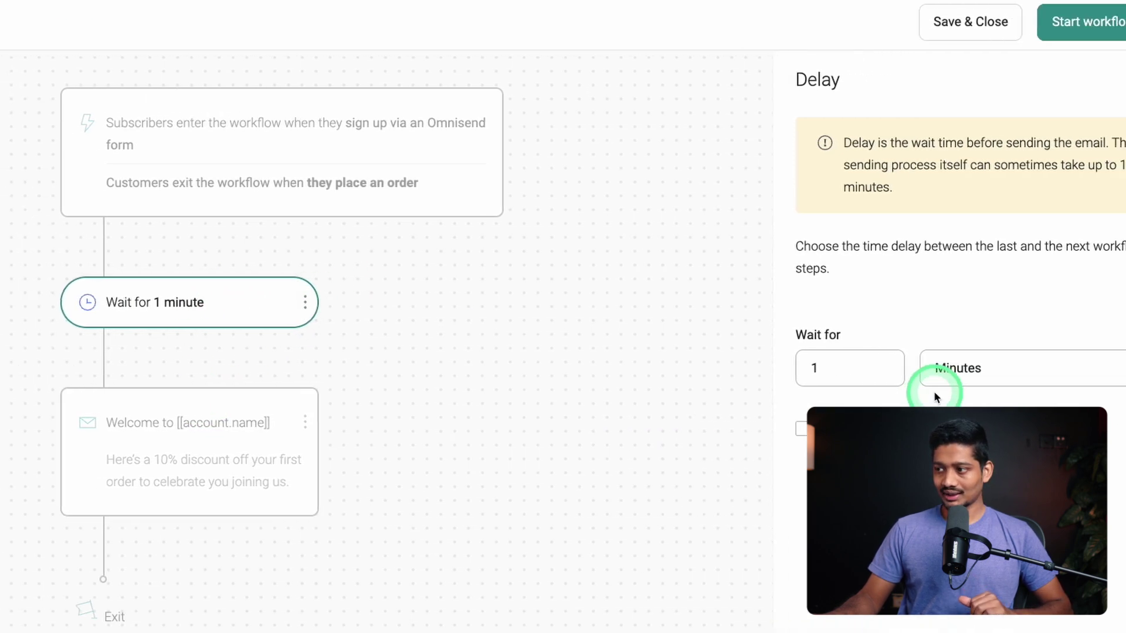
pyautogui.click(958, 375)
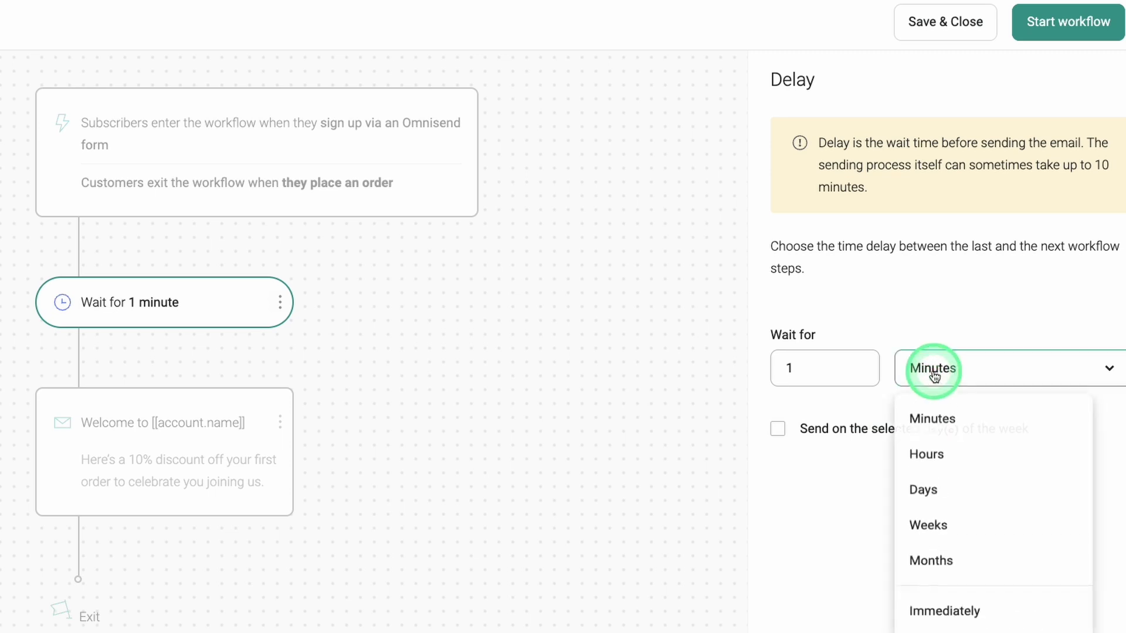
pyautogui.click(948, 616)
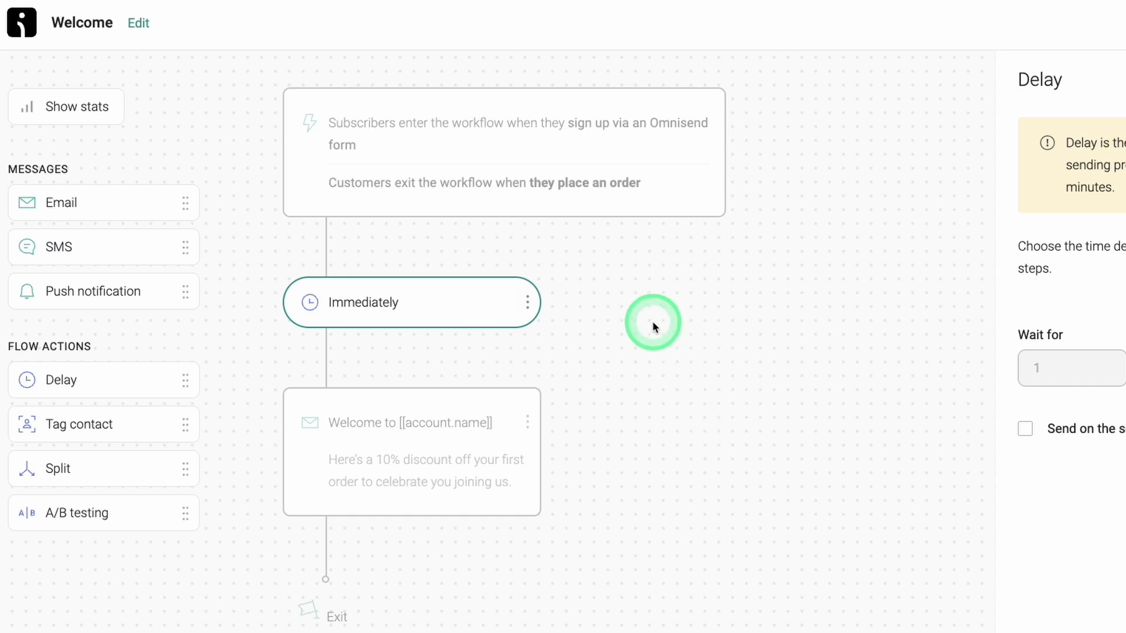
# Step: Set the welcome email's subject line to "Welcome to Wooden Handmade Shop" and its preheader to "We're thrilled to have you!"
pyautogui.click(329, 441)
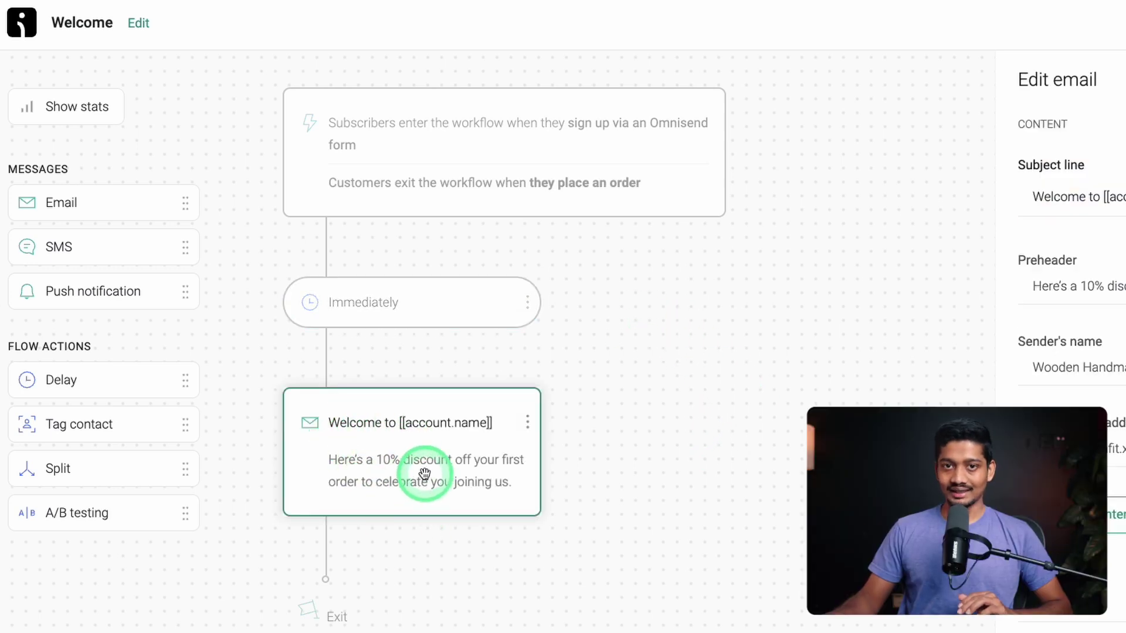
pyautogui.click(1082, 197)
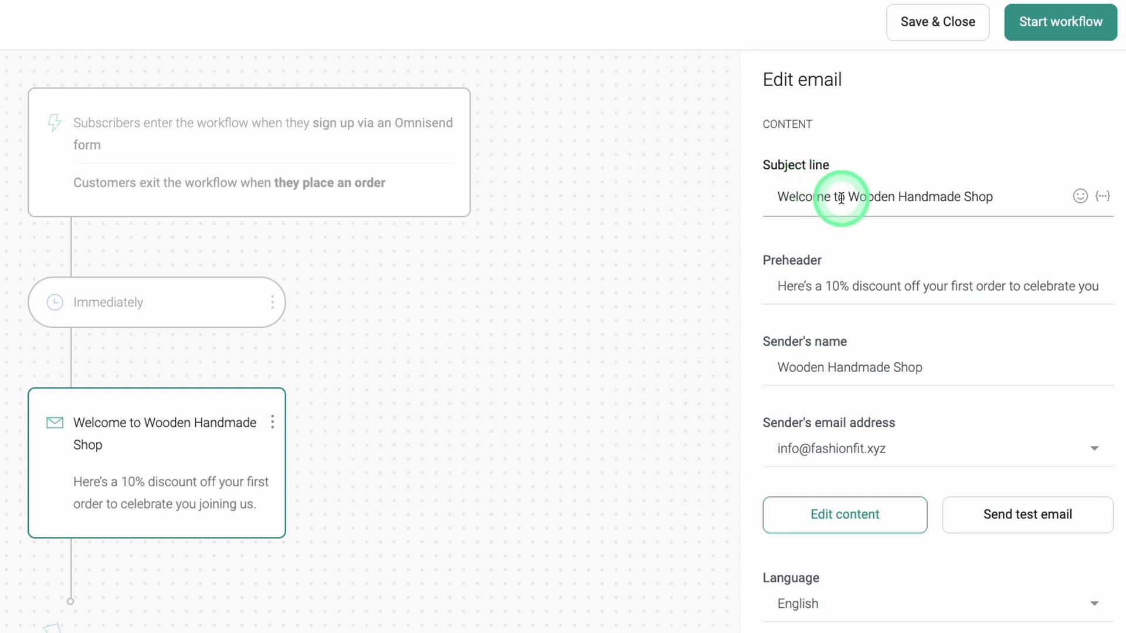
pyautogui.click(966, 288)
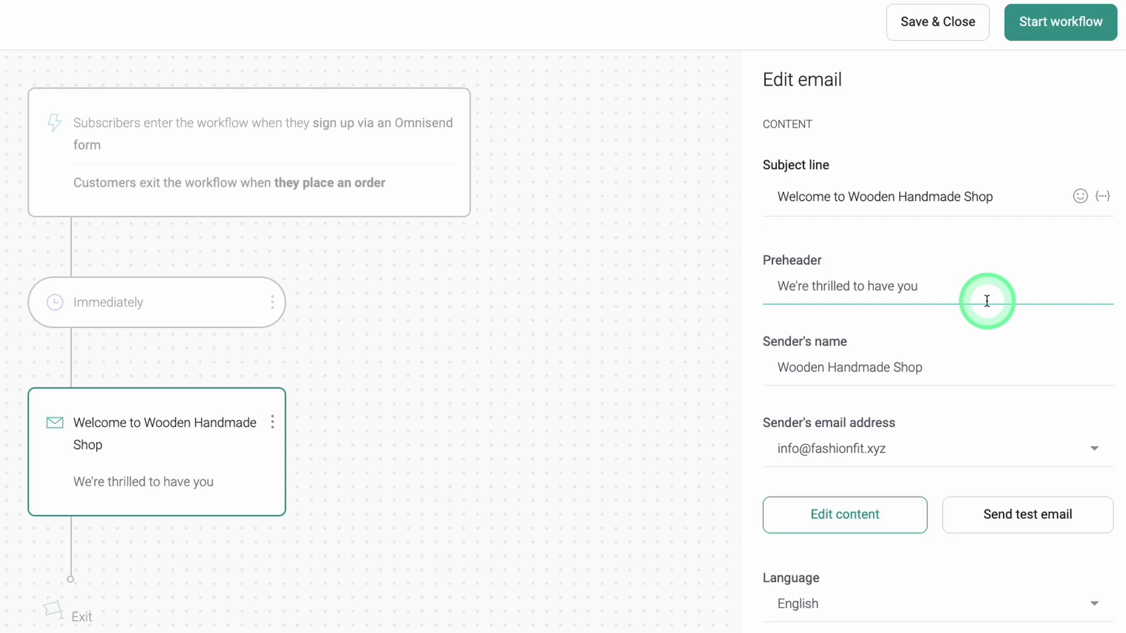
pyautogui.write('!')
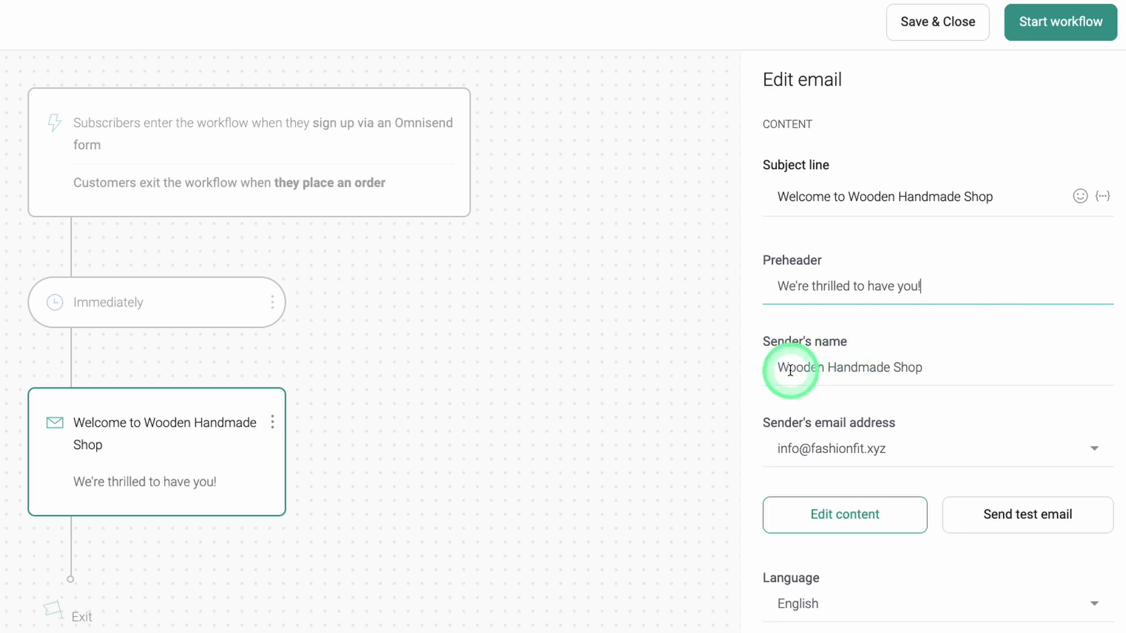
pyautogui.moveTo(777, 368); pyautogui.dragTo(939, 373)
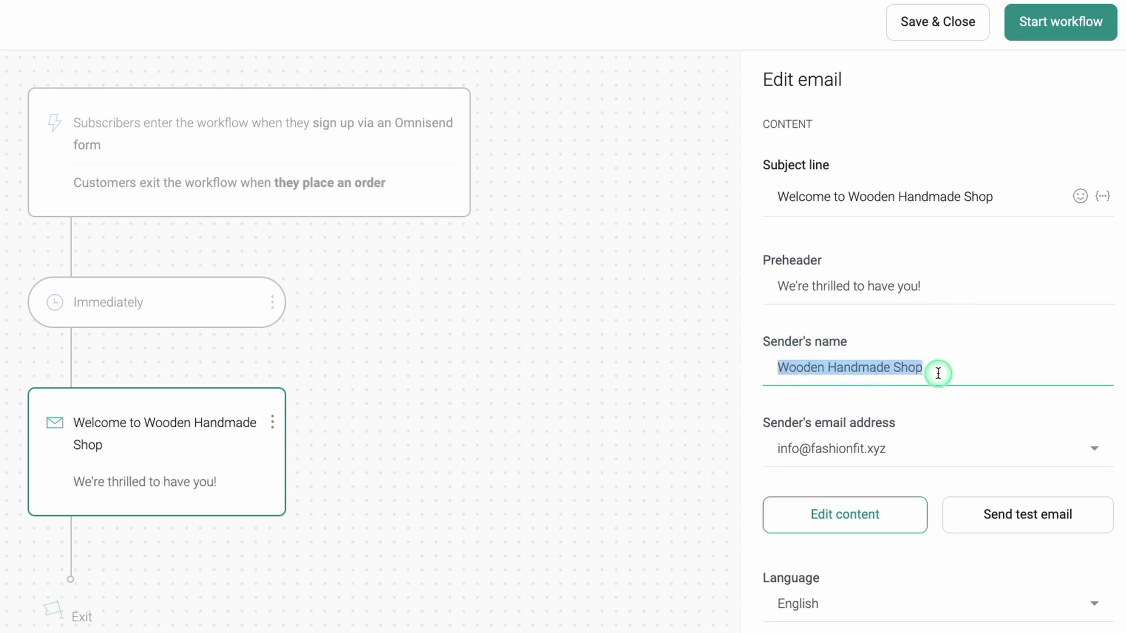
pyautogui.click(979, 369)
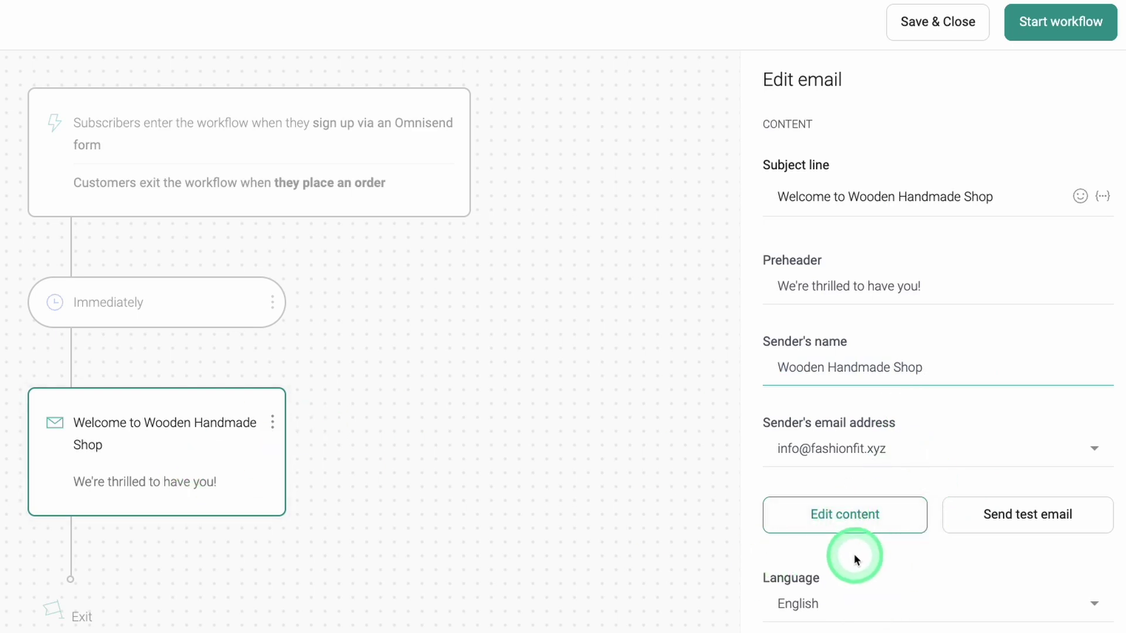
# Step: Open the welcome email's content for editing, dismiss the AI assistant introduction and delete the logo layout above the "Welcome aboard!" heading
pyautogui.click(839, 522)
pyautogui.click(638, 416)
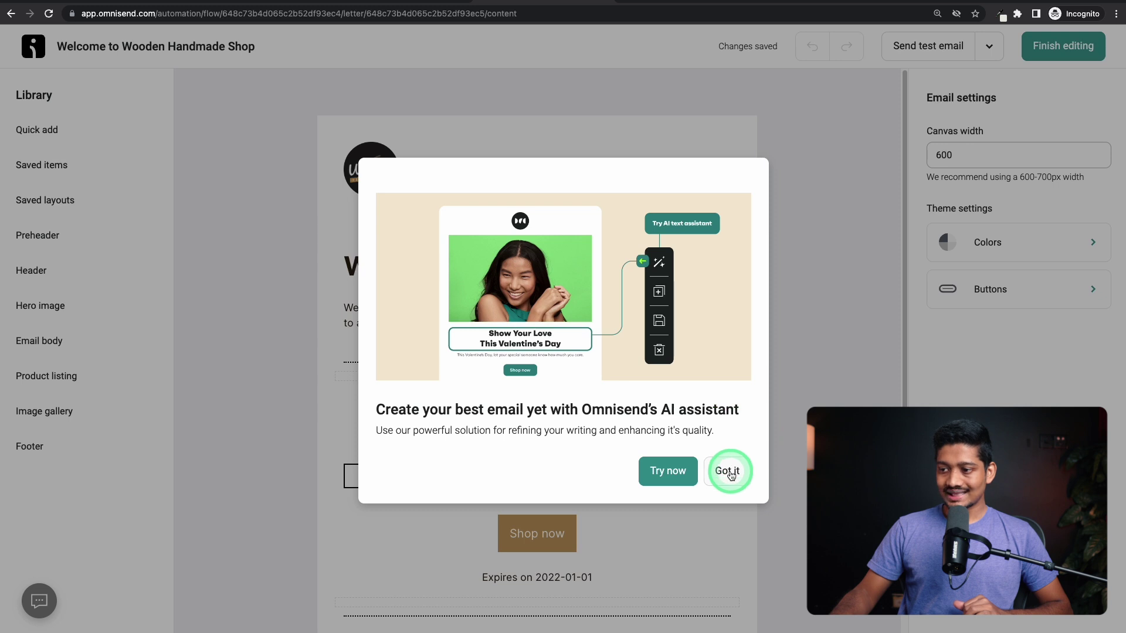
pyautogui.click(729, 472)
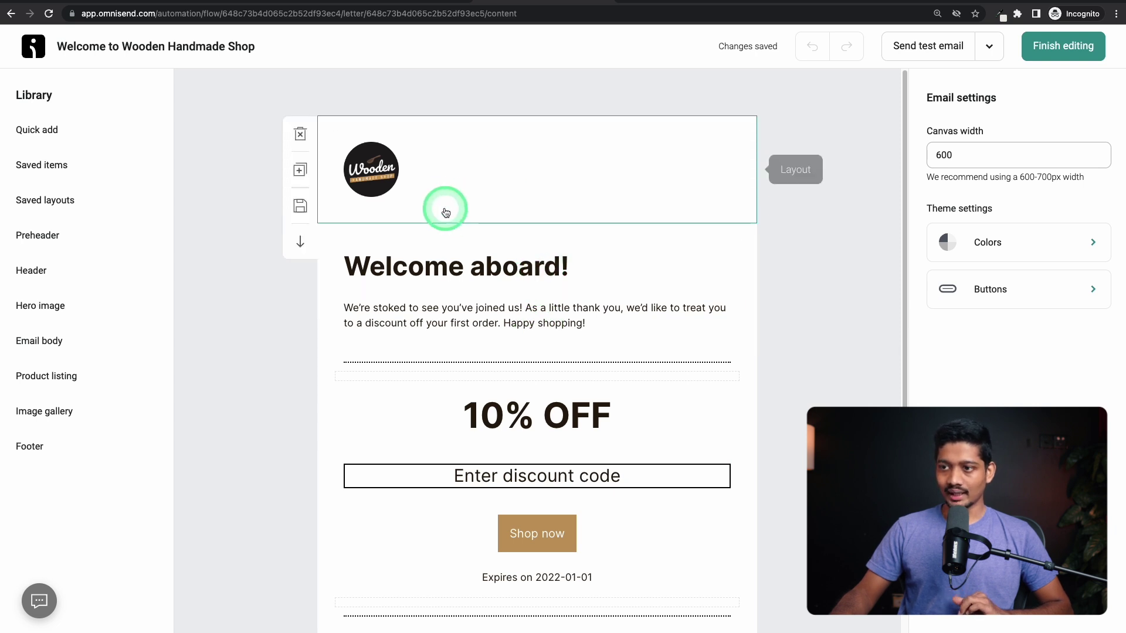
pyautogui.click(301, 134)
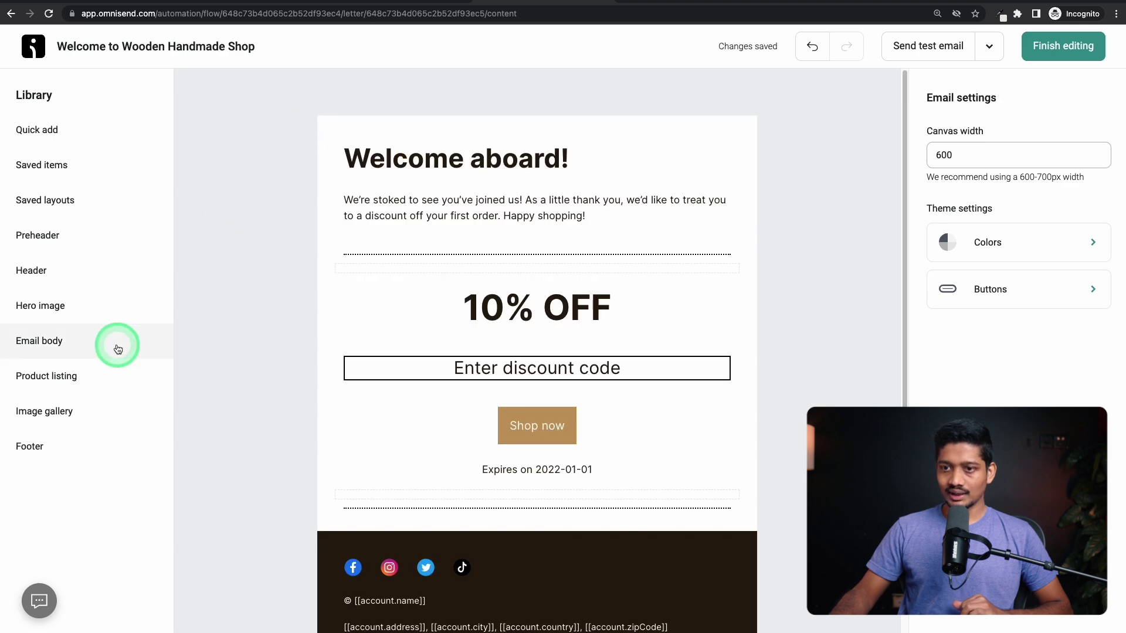
# Step: Add a Mixed right layout above the "Welcome aboard!" heading and place the store logo in its narrow column
pyautogui.click(85, 129)
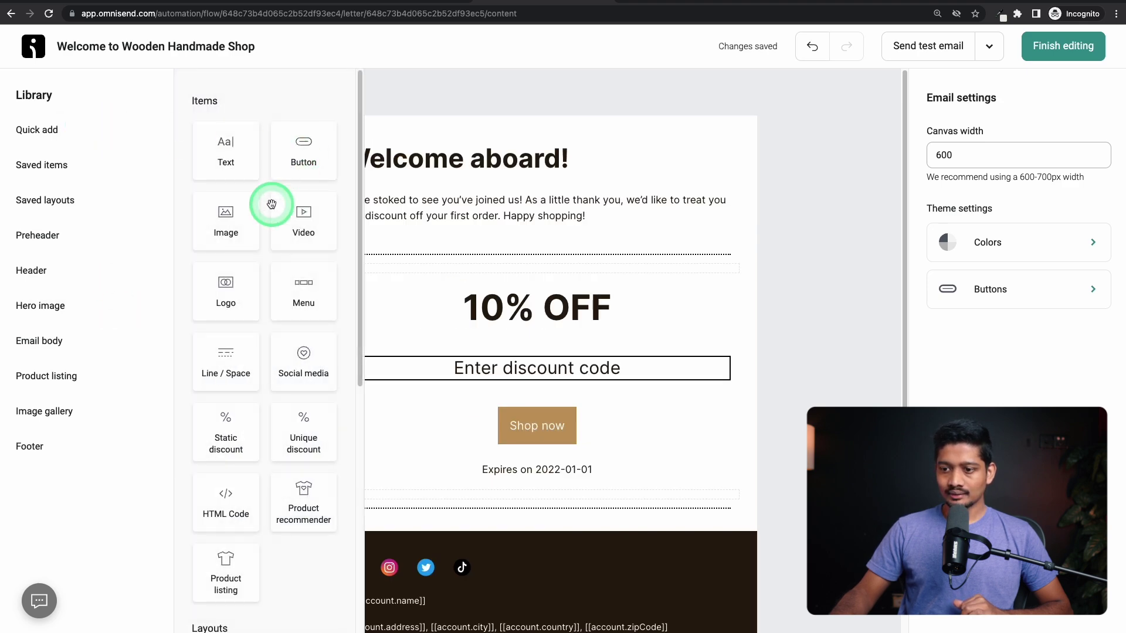
pyautogui.scroll(-8, 270, 208)
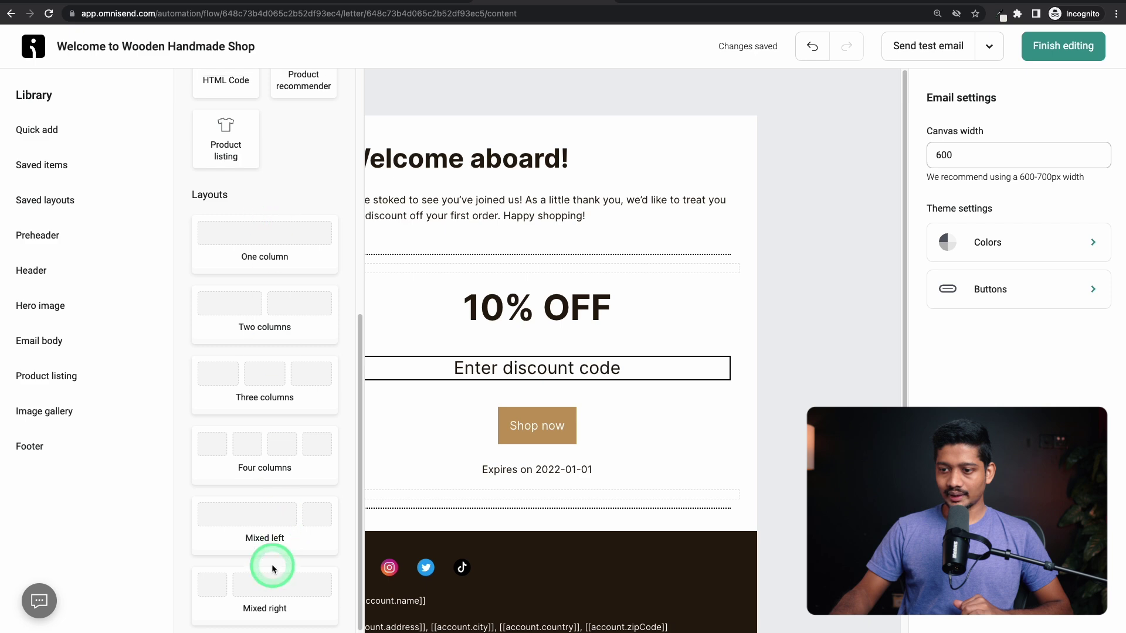
pyautogui.moveTo(241, 589); pyautogui.dragTo(443, 131)
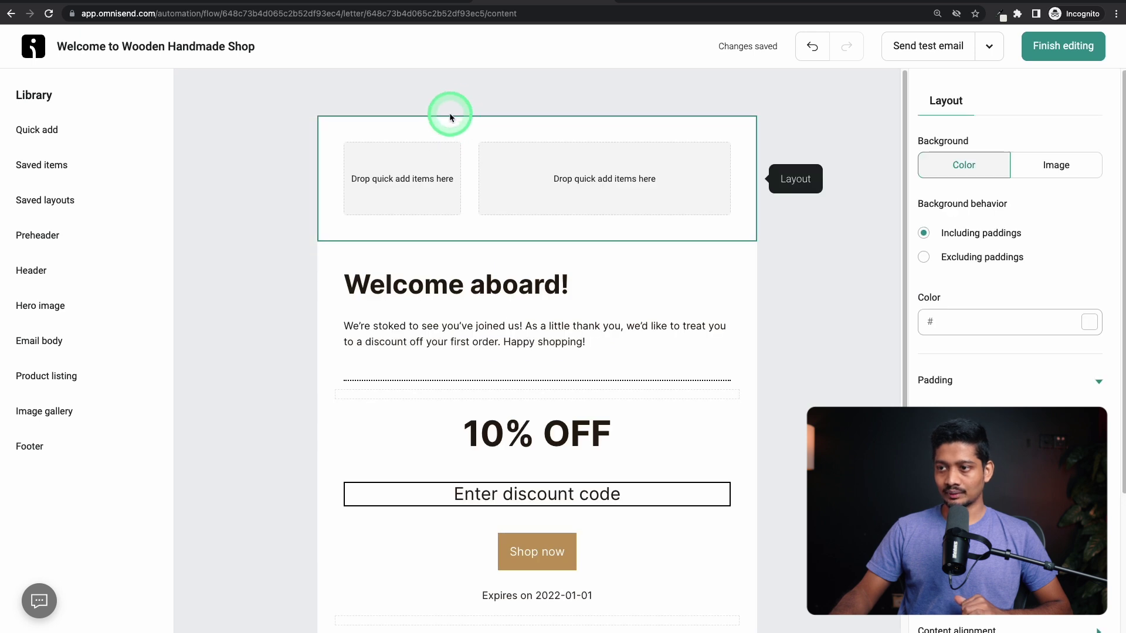
pyautogui.click(47, 129)
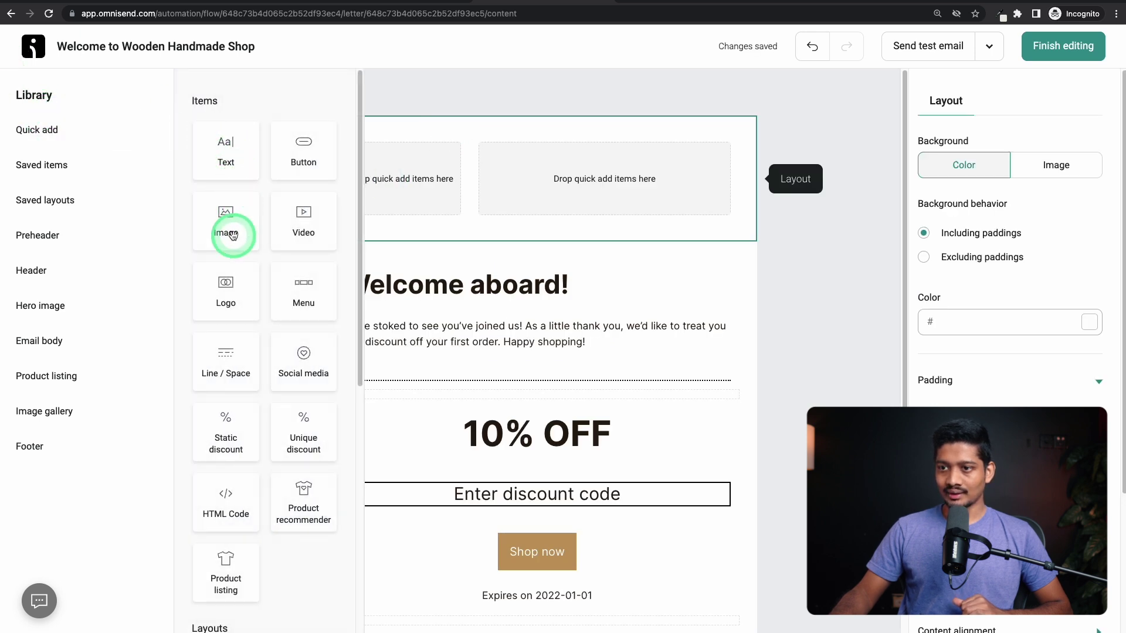
pyautogui.moveTo(222, 284); pyautogui.dragTo(389, 177)
pyautogui.click(405, 171)
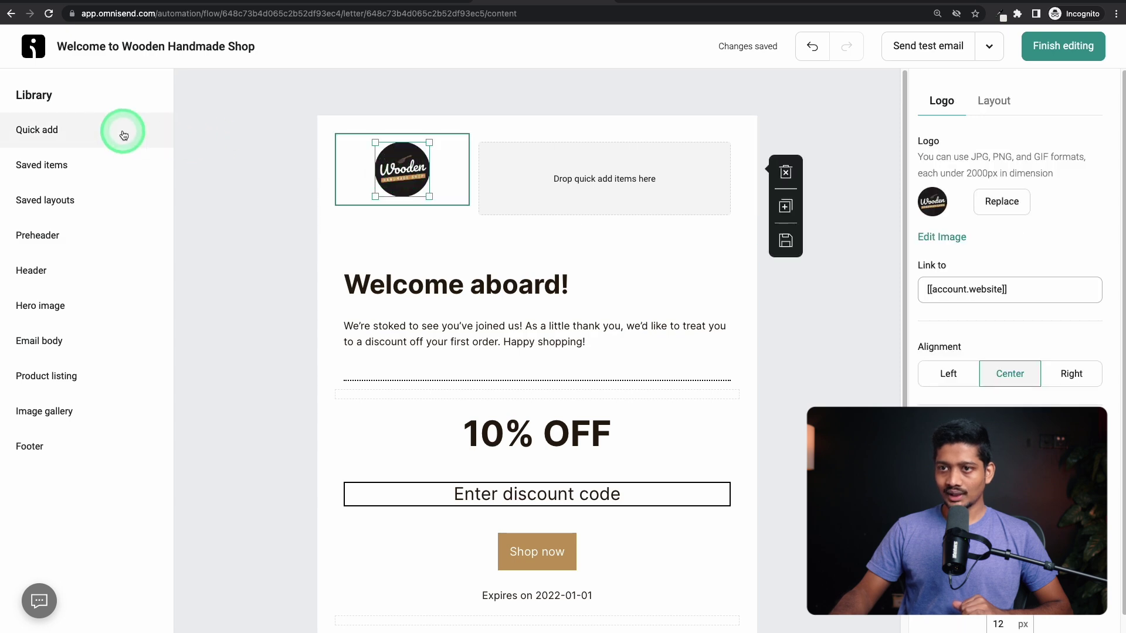
# Step: Add a text item beside the logo reading "Welcome to Wooden Handmade Shop"
pyautogui.click(101, 131)
pyautogui.moveTo(198, 128); pyautogui.dragTo(616, 173)
pyautogui.write('Welcome to Wooden Handmade Shop')
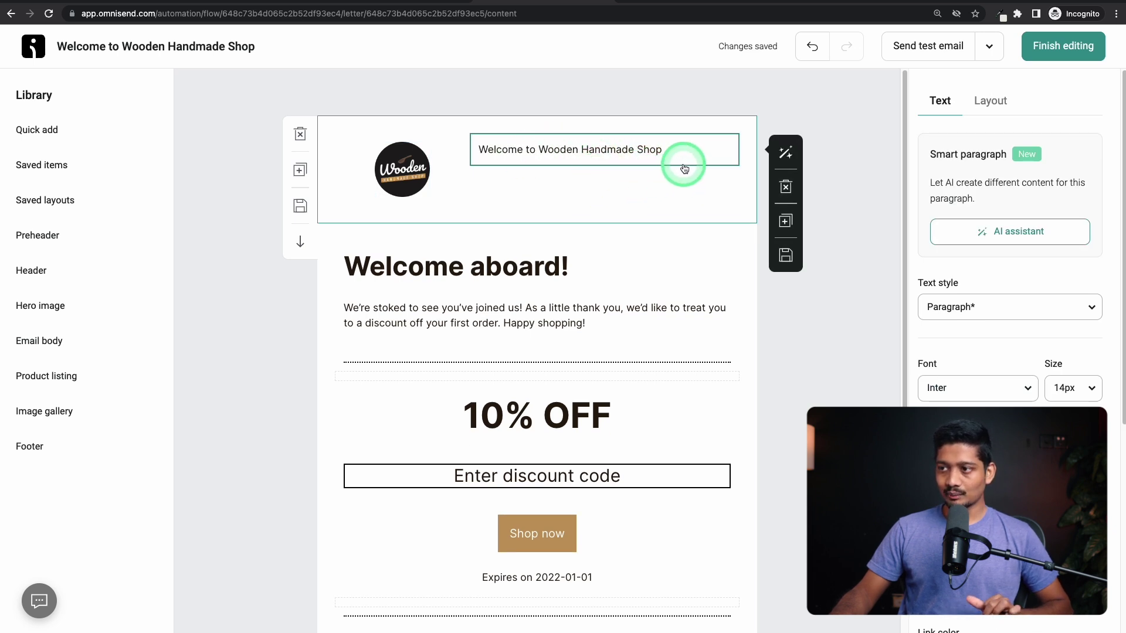
# Step: Style the header text beside the logo as Heading Medium and make it bold
pyautogui.click(953, 305)
pyautogui.click(988, 387)
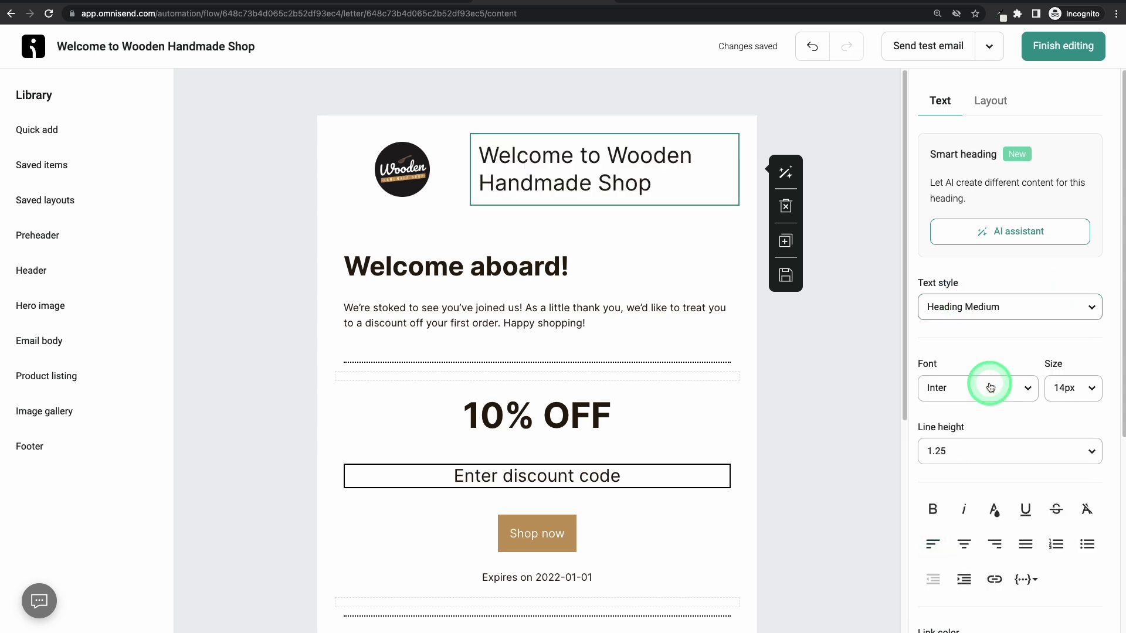
pyautogui.click(983, 309)
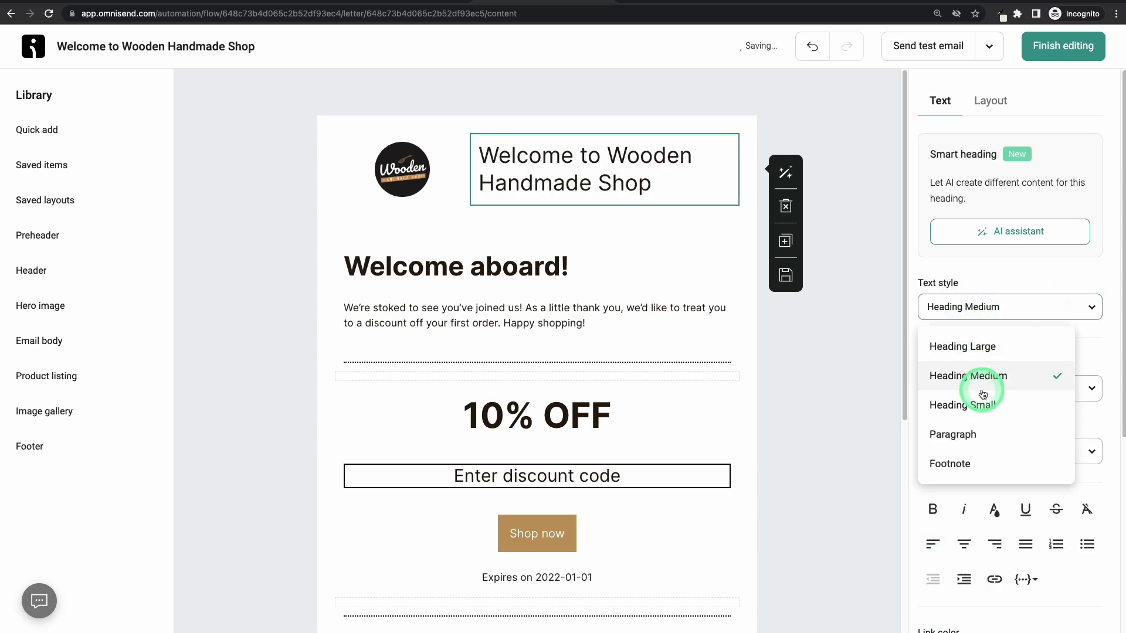
pyautogui.click(983, 405)
pyautogui.click(985, 307)
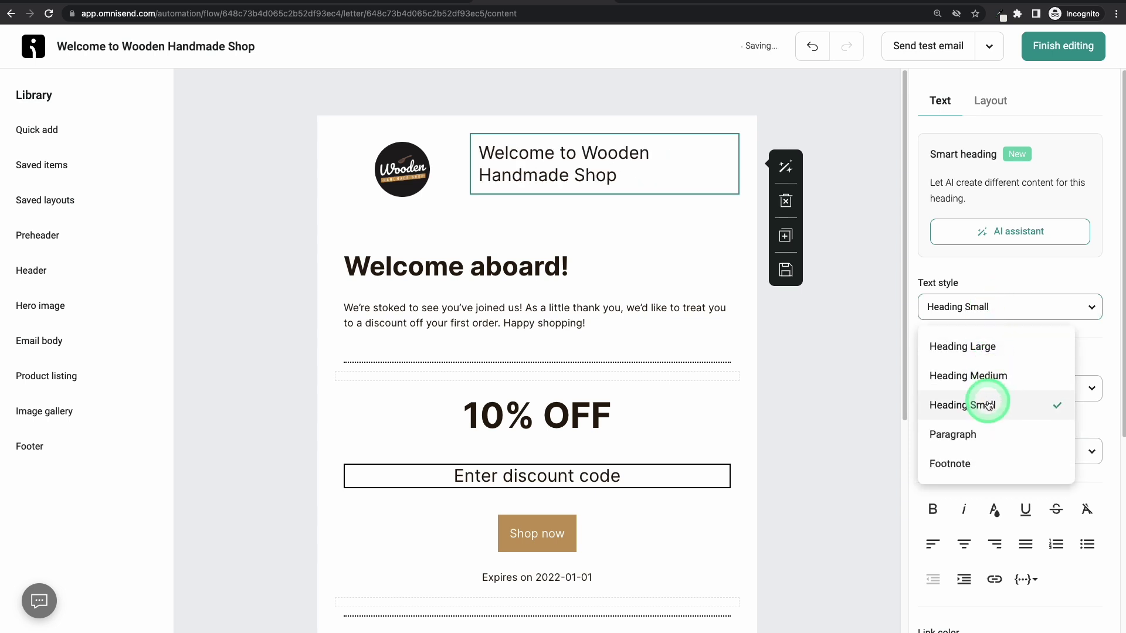
pyautogui.click(991, 377)
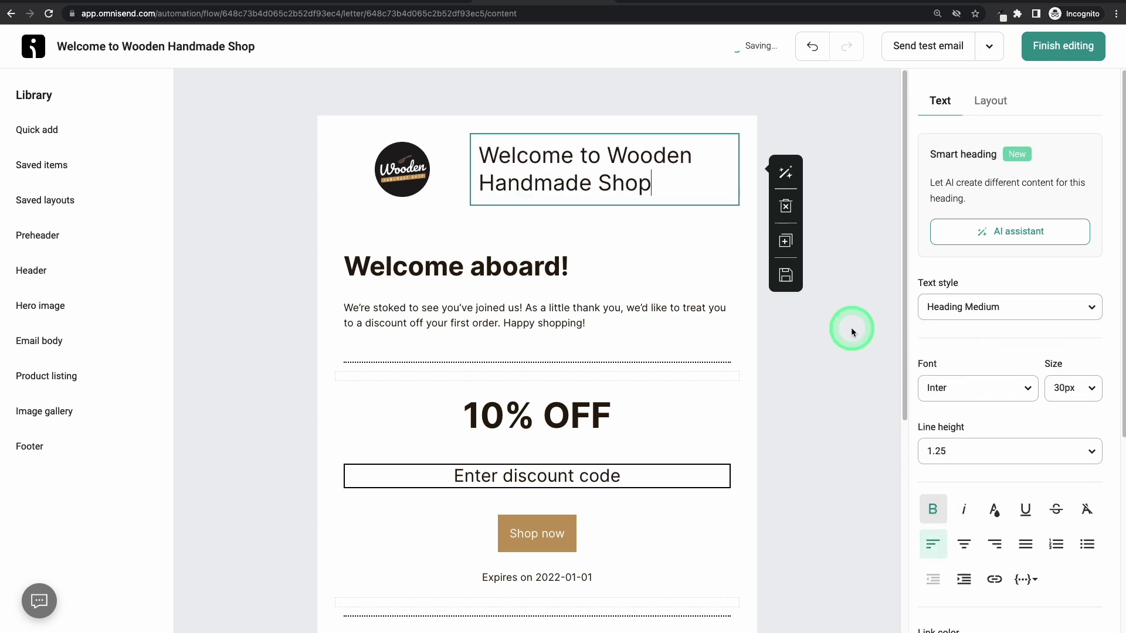
pyautogui.tripleClick(596, 188)
pyautogui.click(935, 509)
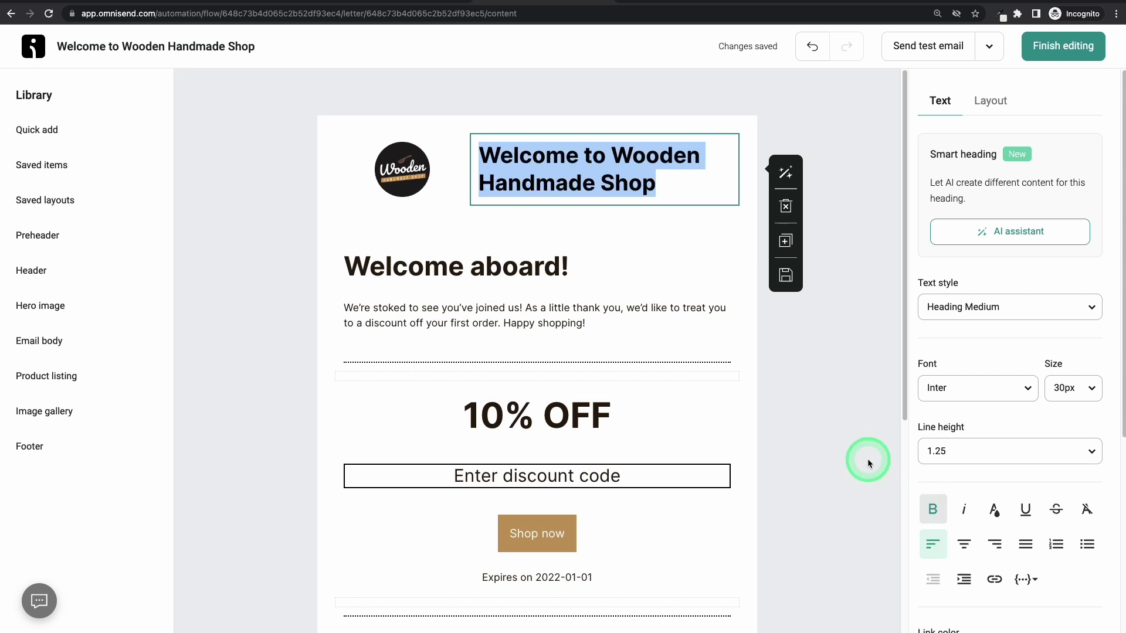
# Step: Replace the "Welcome aboard!" heading with "We're thrilled to have you as part of our community of wooden craft lovers." in Heading Small style
pyautogui.click(422, 265)
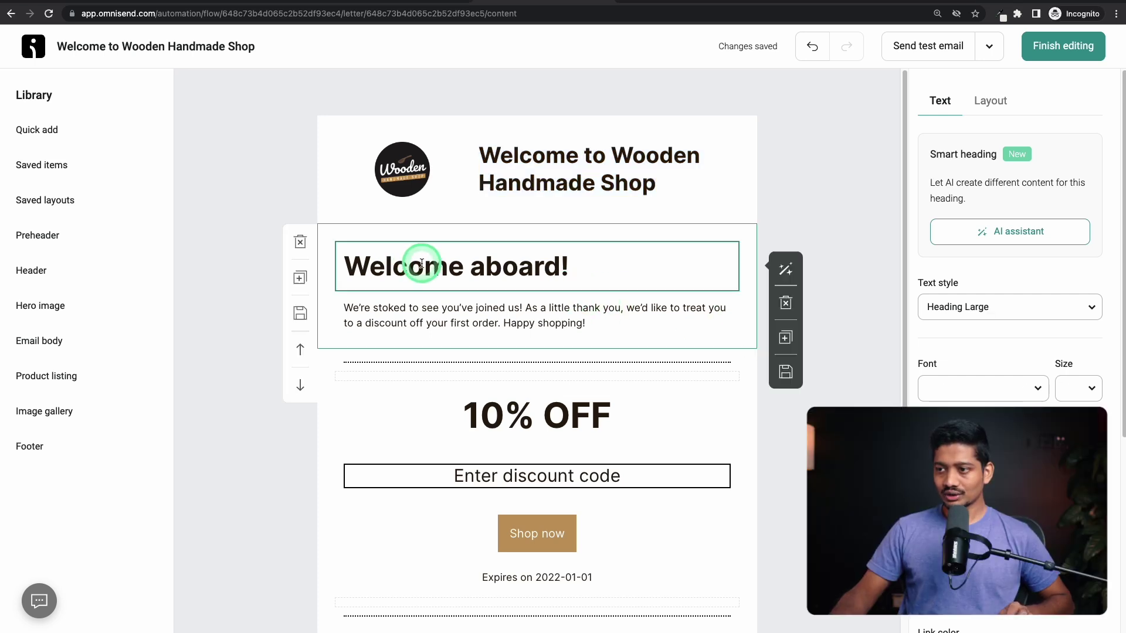
pyautogui.tripleClick(422, 265)
pyautogui.write("We're thrilled to have you as part of our community of wooden craft lovers.")
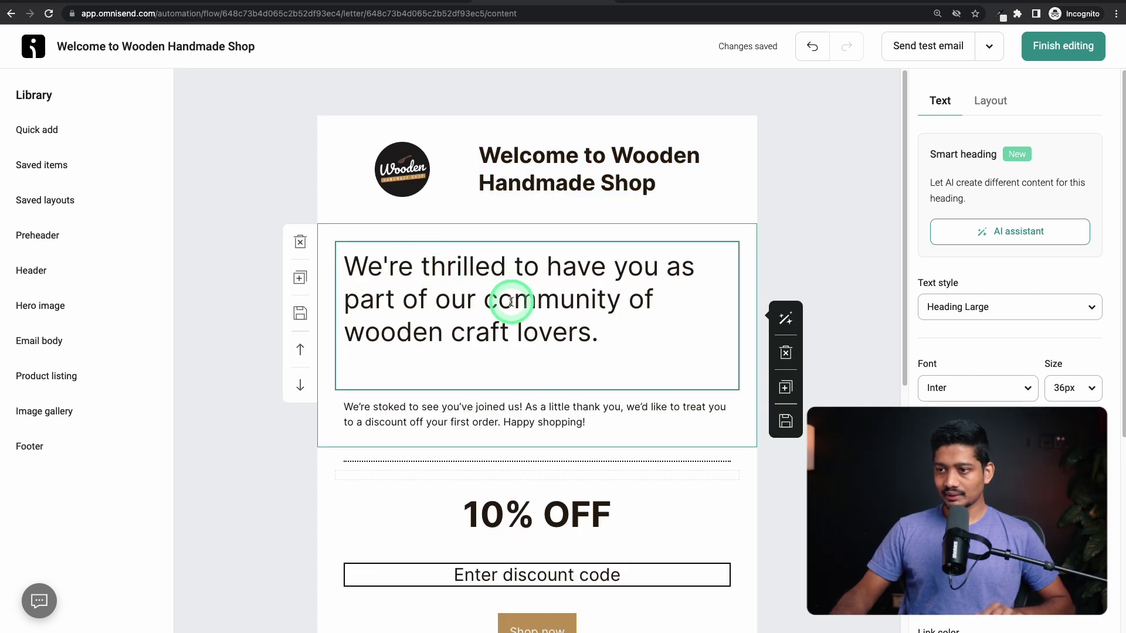
pyautogui.press('BackSpace')
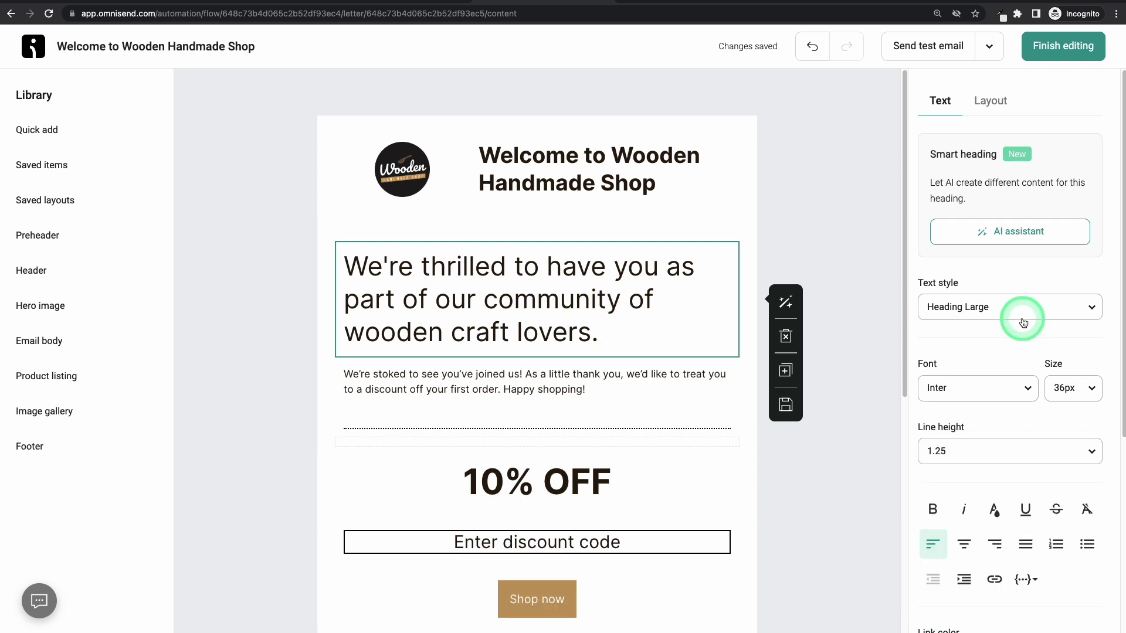
pyautogui.click(1021, 319)
pyautogui.click(1005, 405)
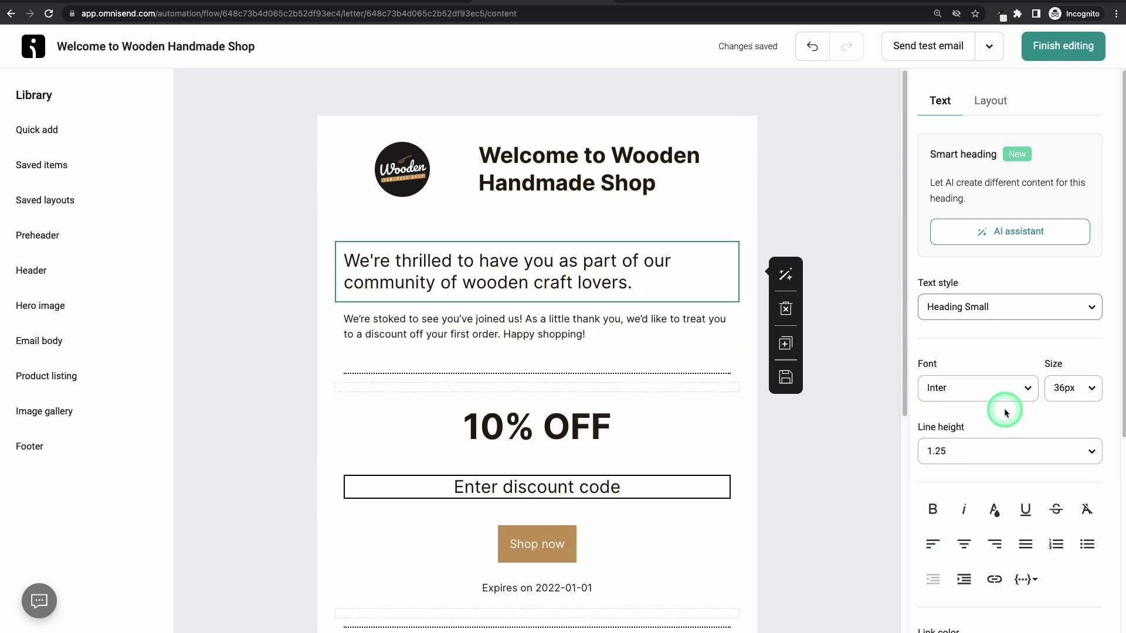
# Step: Replace the body paragraph with text from "Get ready to immerse yourself" to "Wooden experience extraordinary!", starting a new paragraph at "Feel free to contact us"
pyautogui.tripleClick(473, 324)
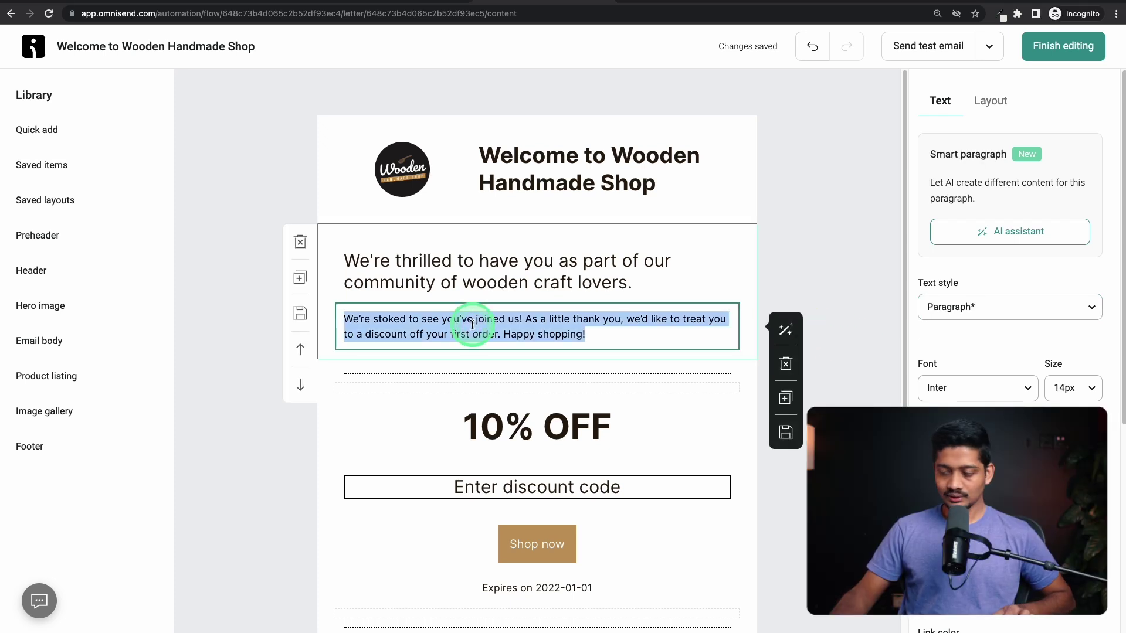
pyautogui.write("Get ready to immerse yourself in the enchanting world of handmade wooden items that add warmth and charm to your everyday life. Feel free to contact us anytime with questions, suggestions, or to say hello. We're here to make your Wooden experience extraordinary!")
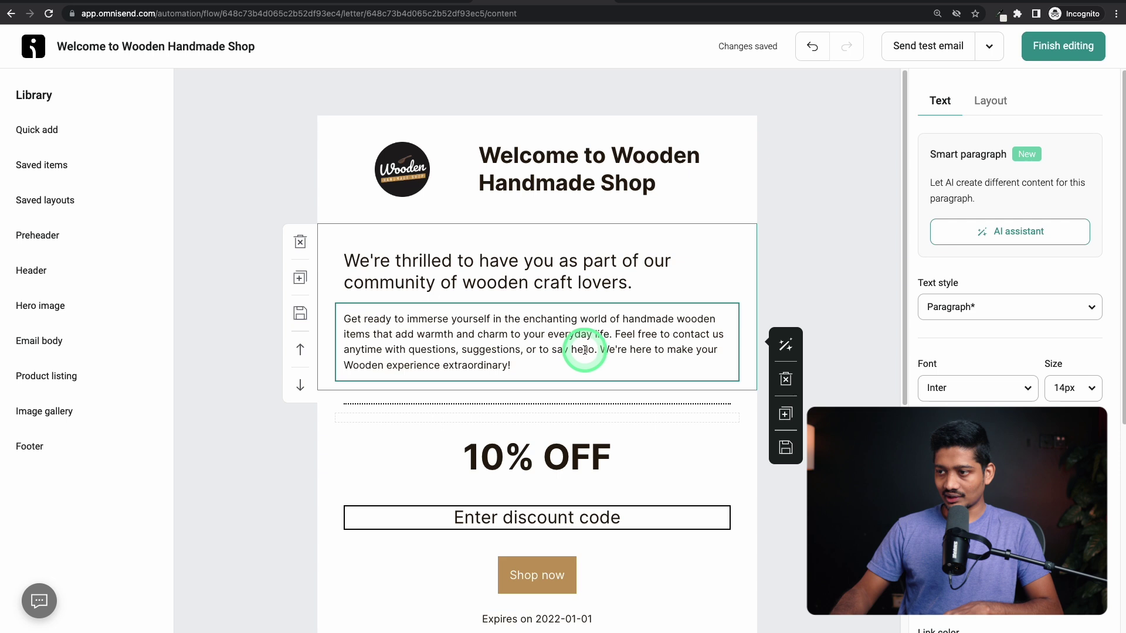
pyautogui.click(614, 333)
pyautogui.press('Return')
pyautogui.press('Return')
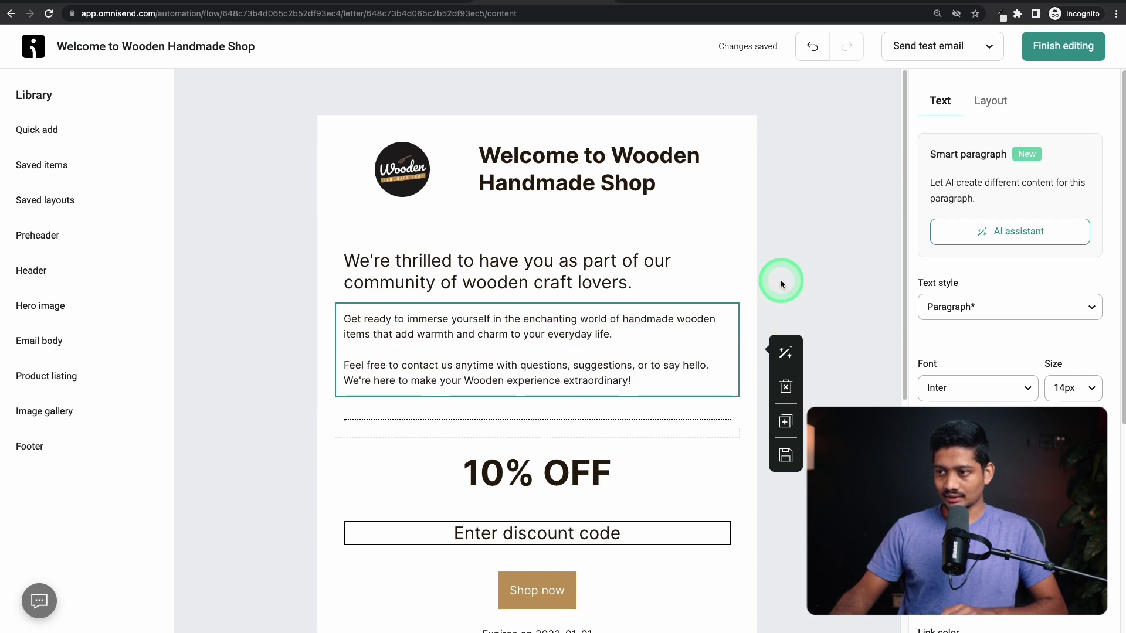
pyautogui.click(780, 283)
# Step: Delete the entire "10% OFF" discount section above the footer
pyautogui.scroll(-2, 773, 422)
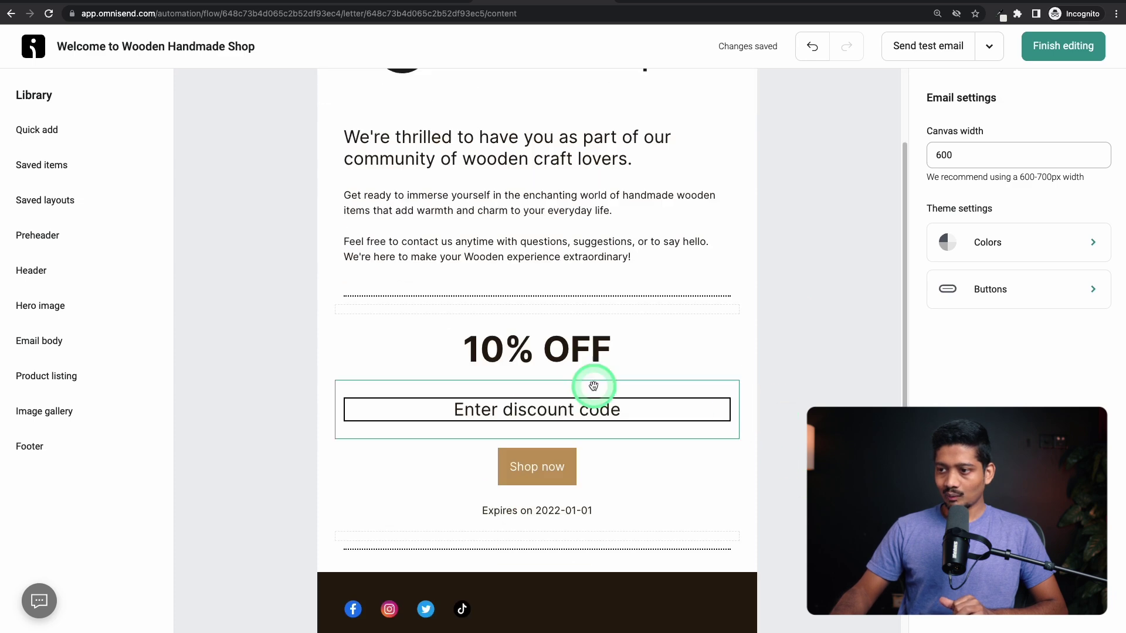
pyautogui.moveTo(686, 322)
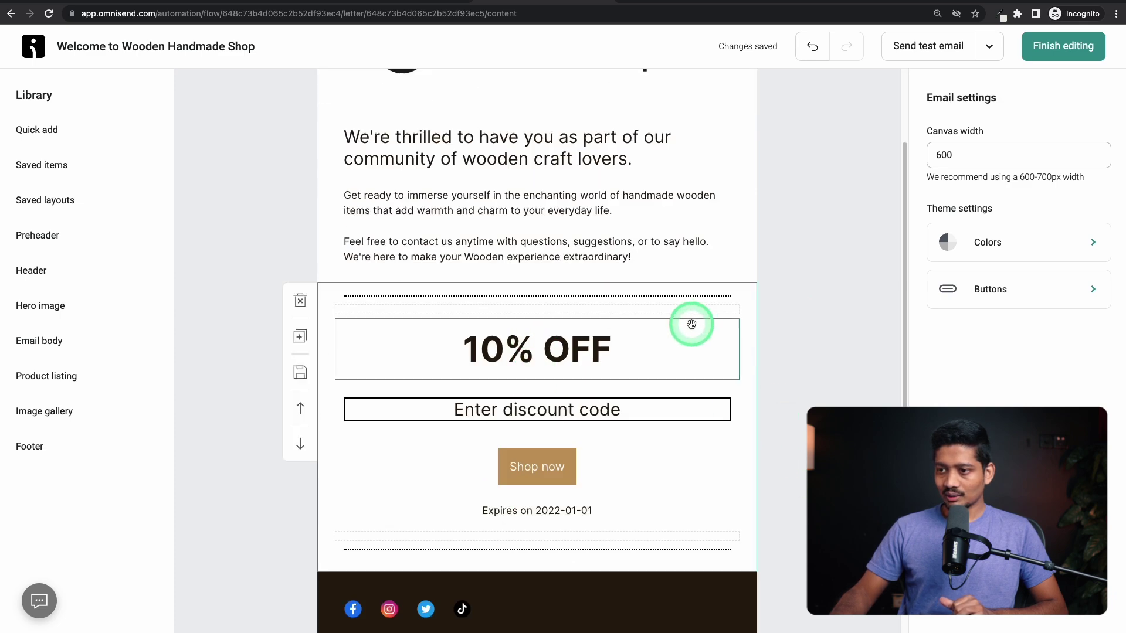
pyautogui.click(300, 303)
# Step: Insert a one-column layout between the logo header and the "We're thrilled" heading and add a Line / Space item to it
pyautogui.scroll(2, 750, 272)
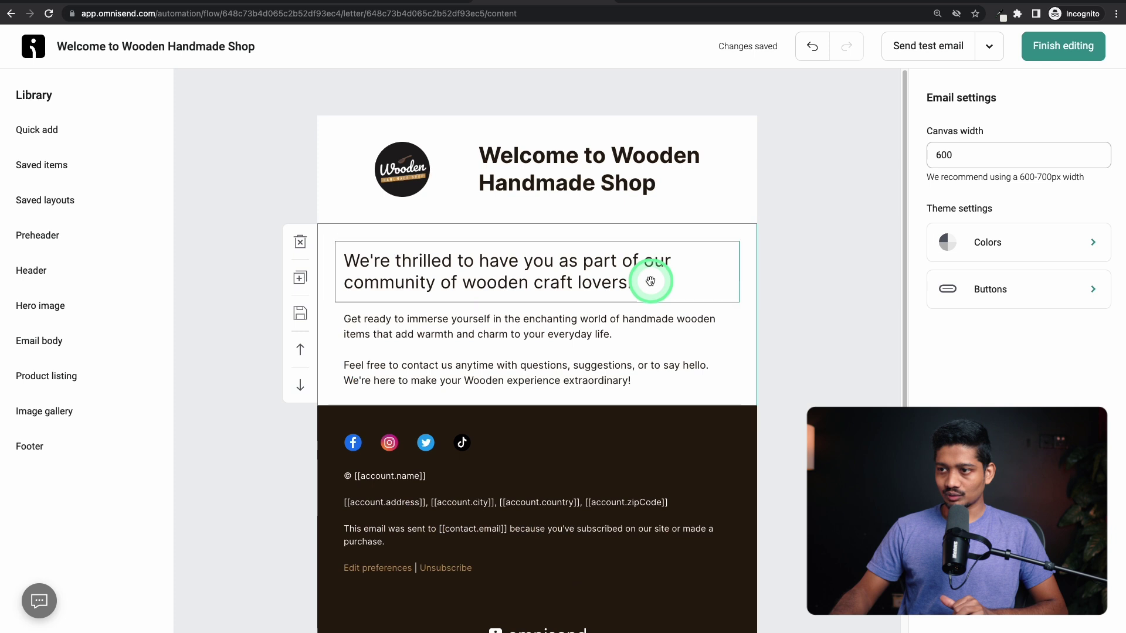
pyautogui.click(59, 126)
pyautogui.scroll(-2, 278, 202)
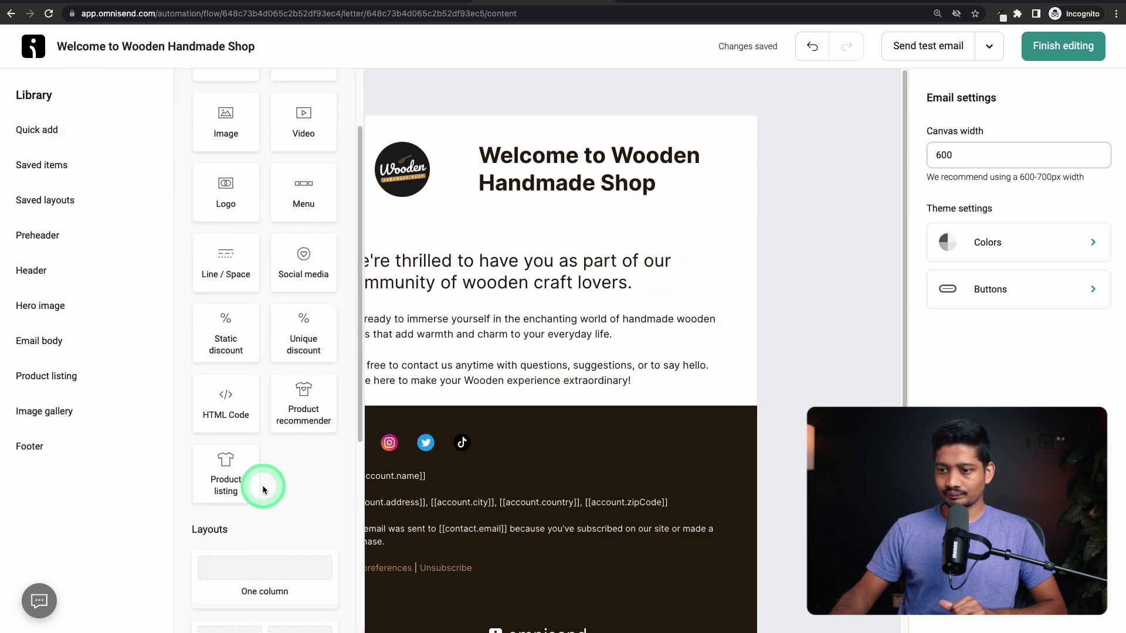
pyautogui.moveTo(261, 593); pyautogui.dragTo(498, 265)
pyautogui.click(116, 142)
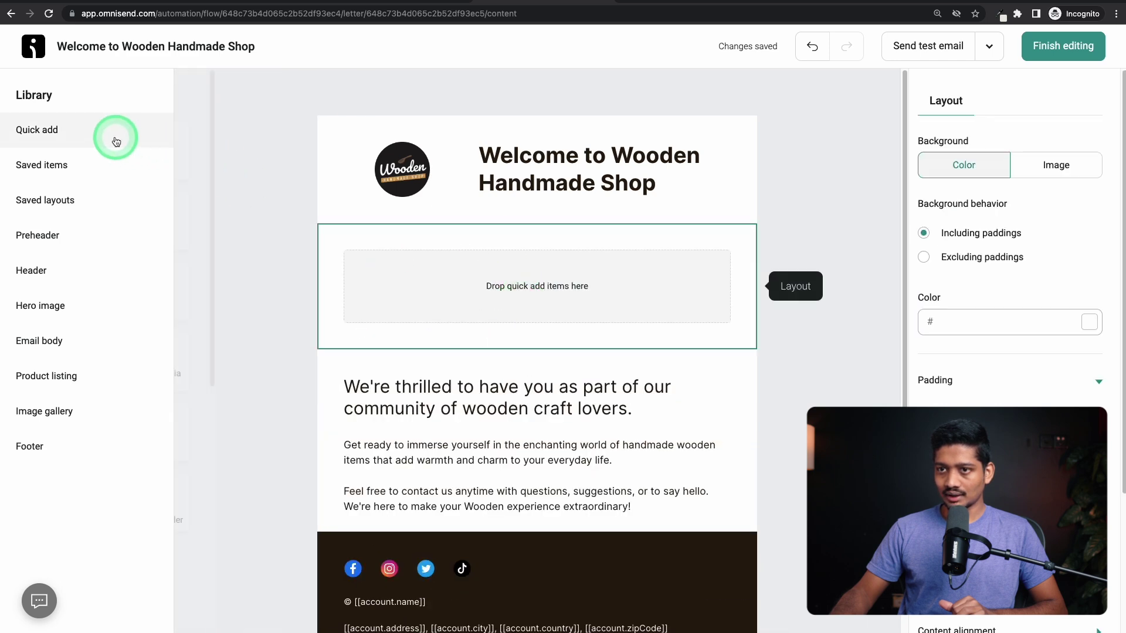
pyautogui.moveTo(221, 342); pyautogui.dragTo(568, 291)
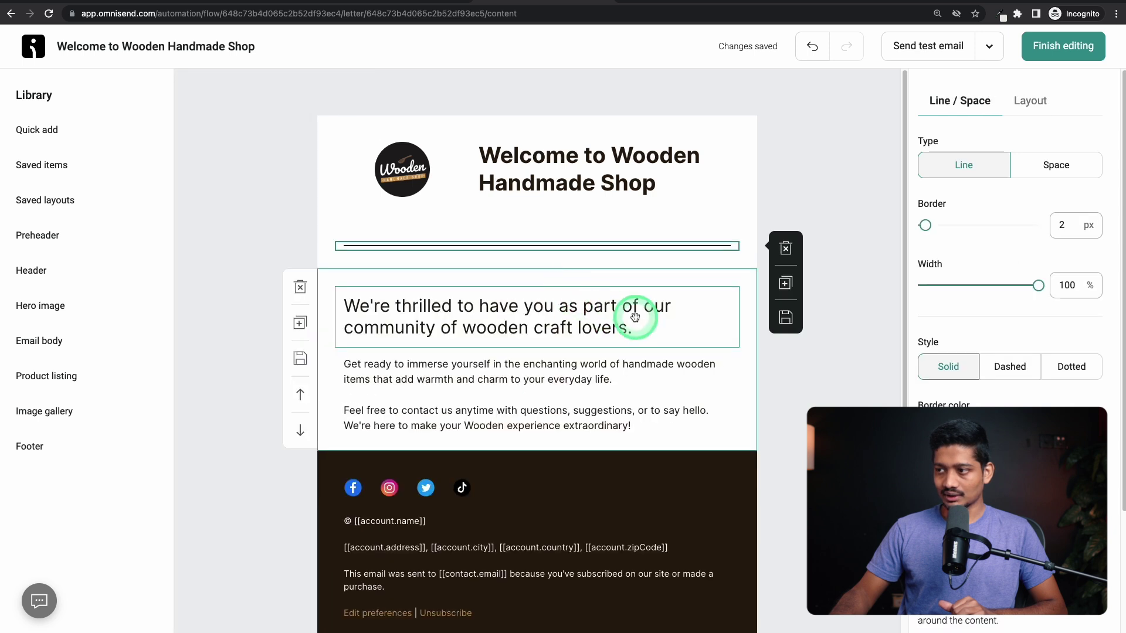
# Step: Set the divider line under the header to Dashed style with a light grey border color
pyautogui.click(1010, 368)
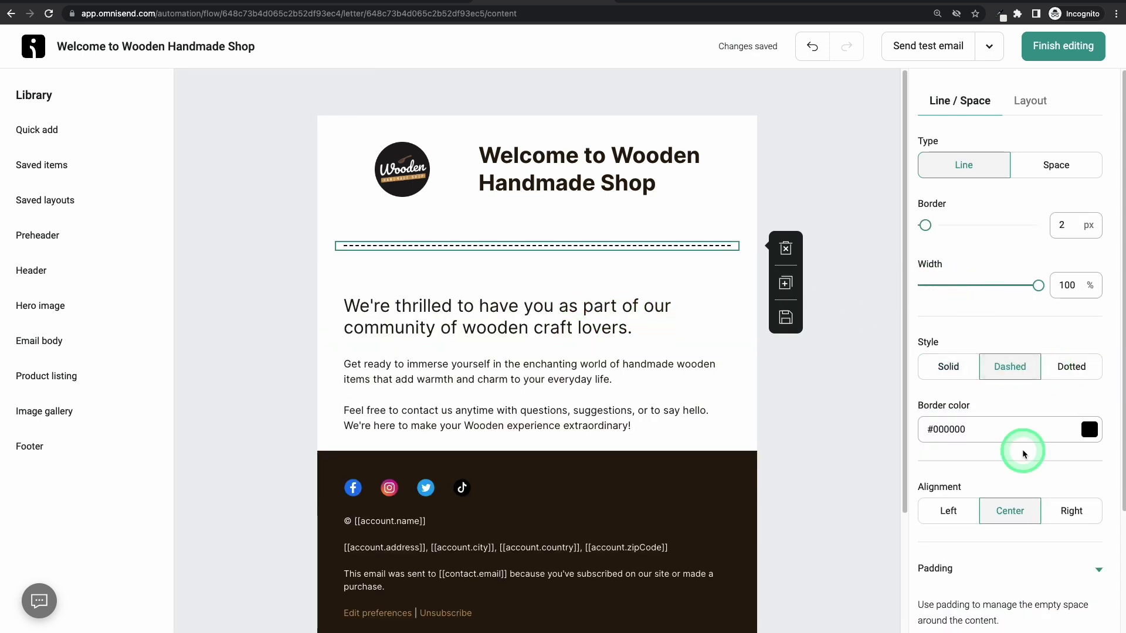
pyautogui.click(1089, 432)
pyautogui.click(963, 389)
# Step: Add a Line / Space item below the body paragraph and make it a Space with a height of 30 px
pyautogui.click(117, 142)
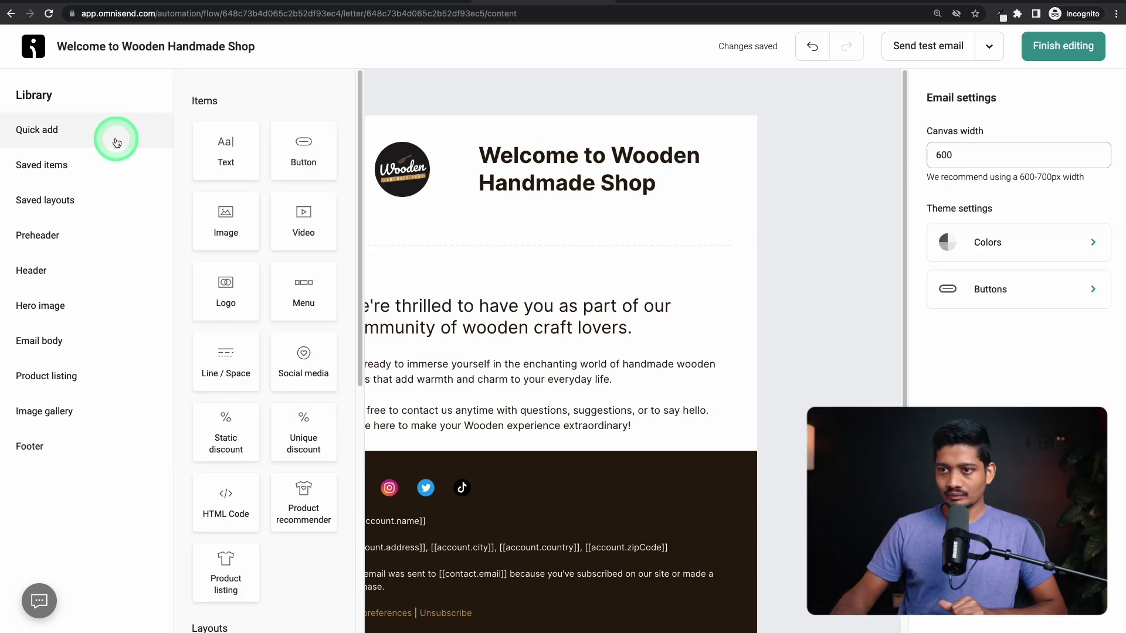
pyautogui.moveTo(225, 374); pyautogui.dragTo(584, 439)
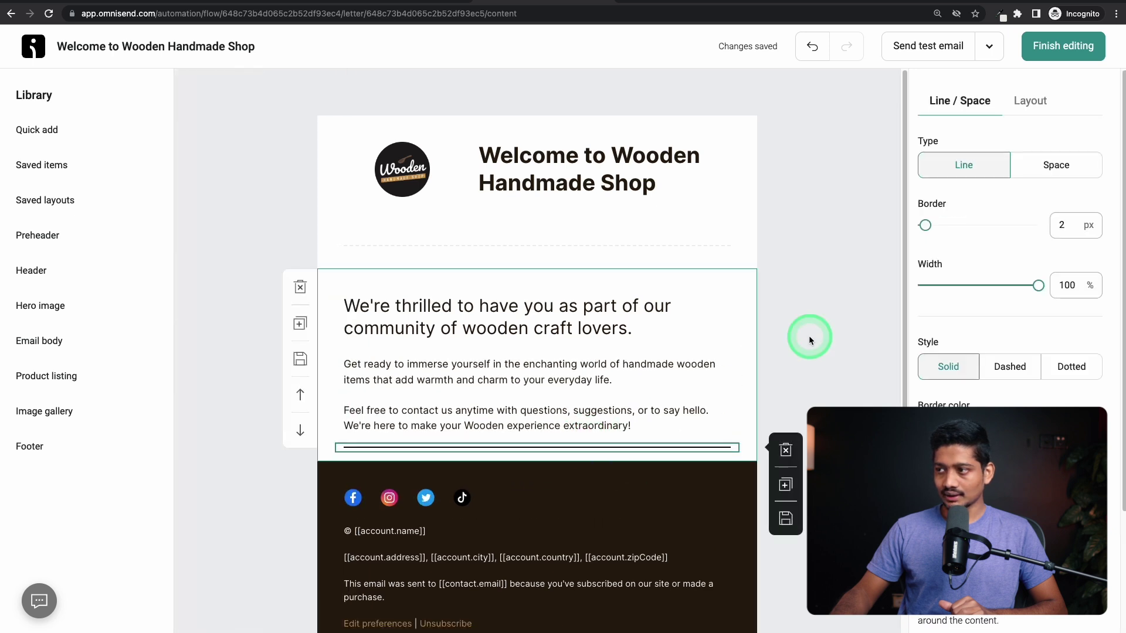
pyautogui.click(1091, 168)
pyautogui.doubleClick(1074, 224)
pyautogui.write('30')
pyautogui.click(1058, 270)
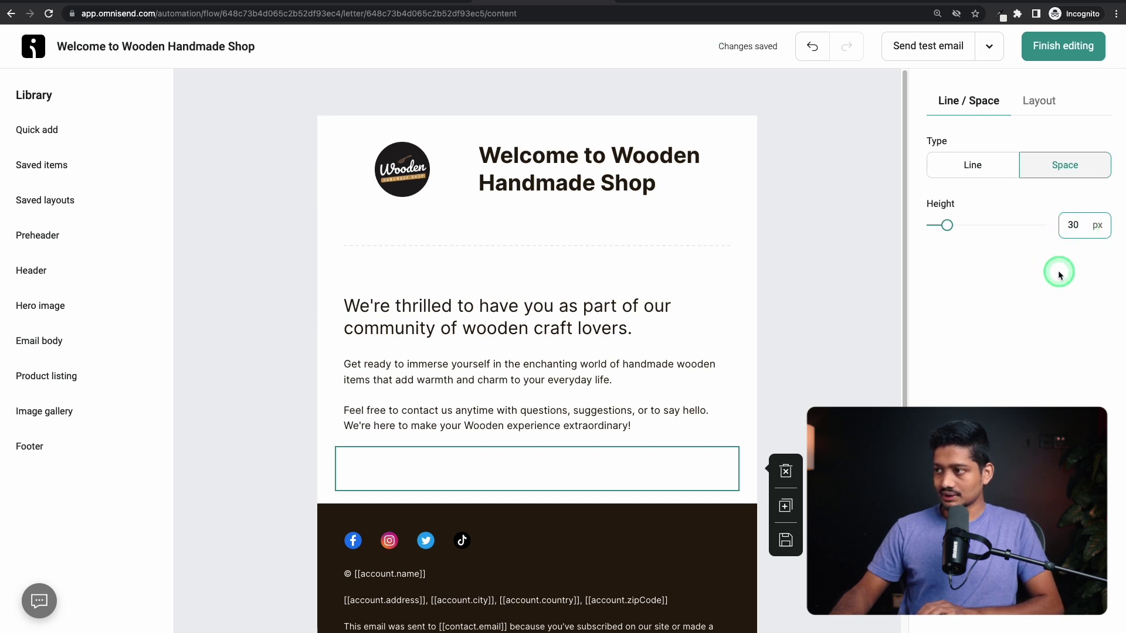
# Step: Examine the settings of the footer's social media icons
pyautogui.scroll(-1, 795, 202)
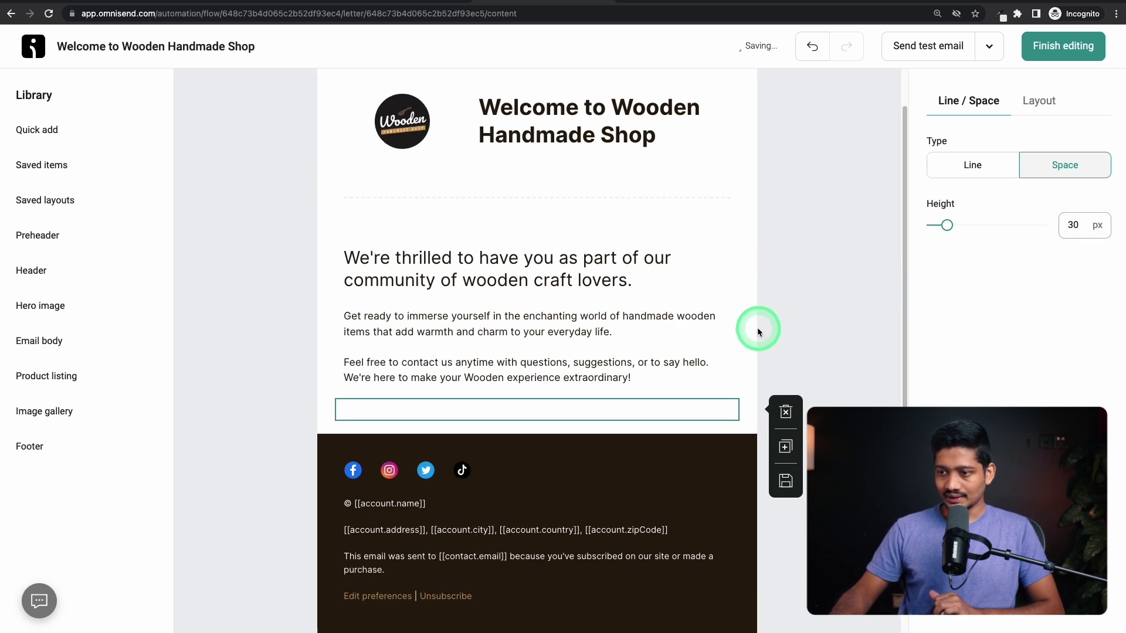
pyautogui.click(358, 469)
pyautogui.click(496, 474)
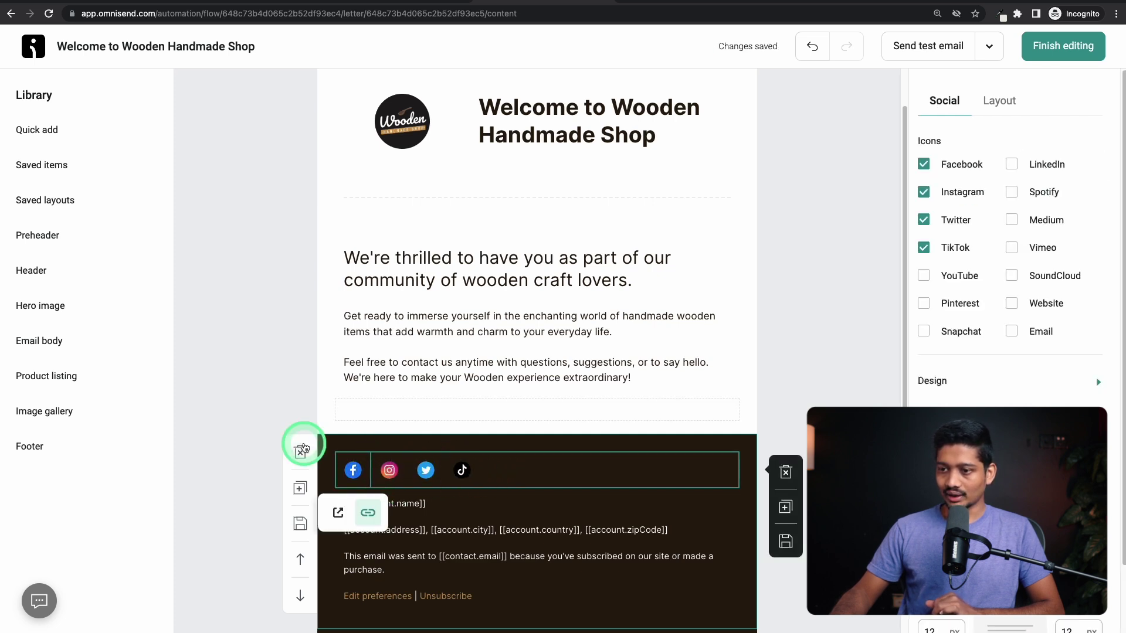
pyautogui.click(802, 290)
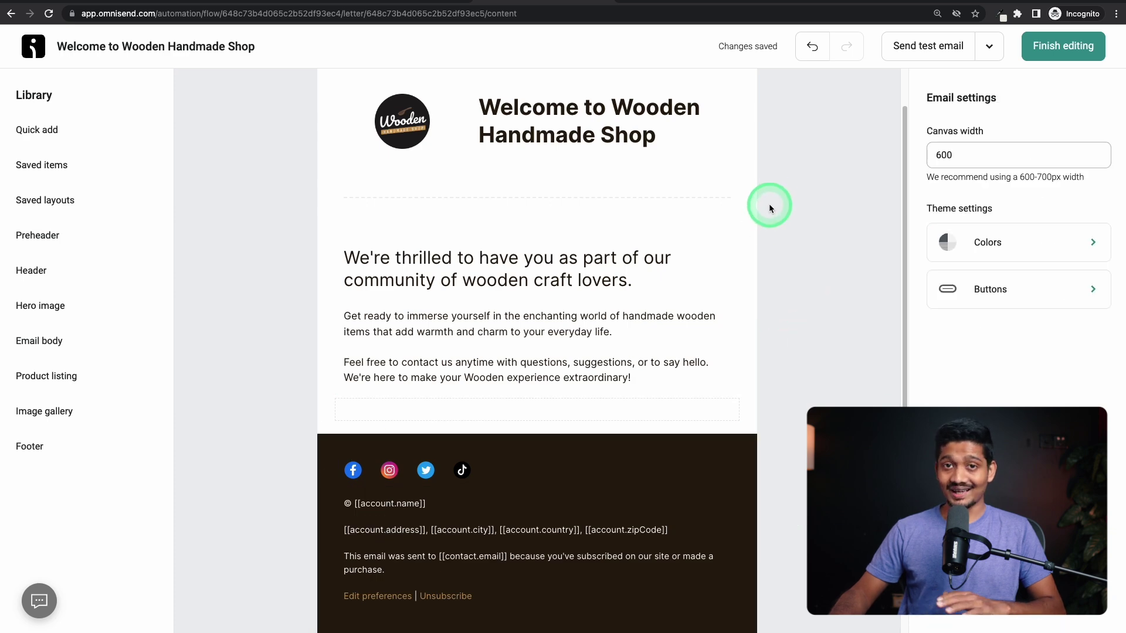
# Step: Review the whole welcome email from header to footer and check the additional preview, template and save options
pyautogui.scroll(1, 519, 225)
pyautogui.scroll(-5, 622, 293)
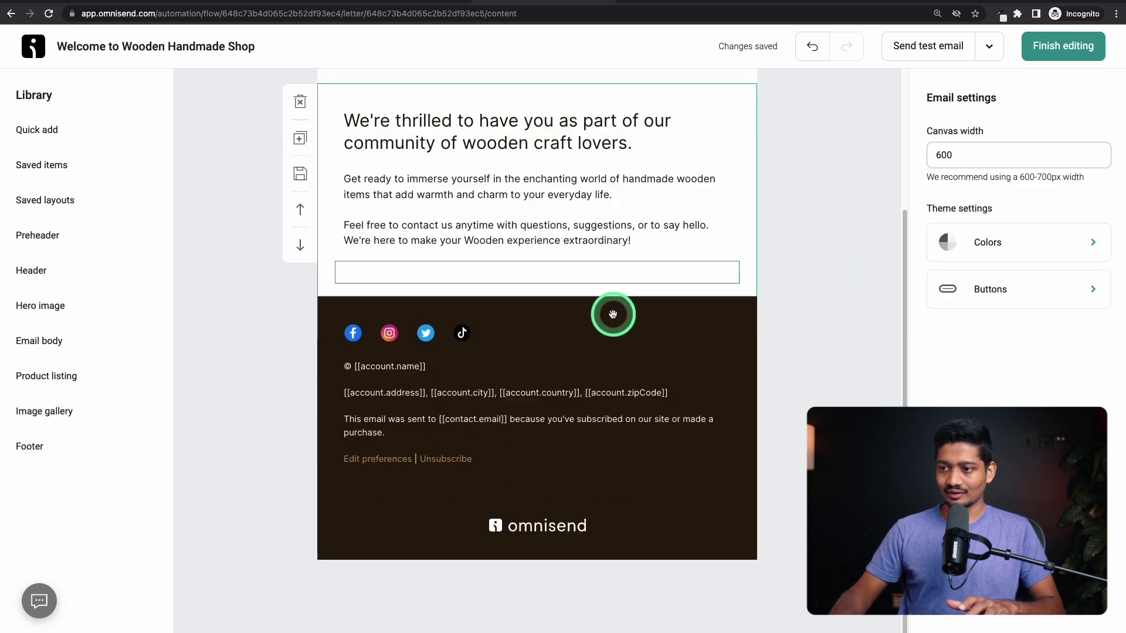
pyautogui.scroll(4, 733, 241)
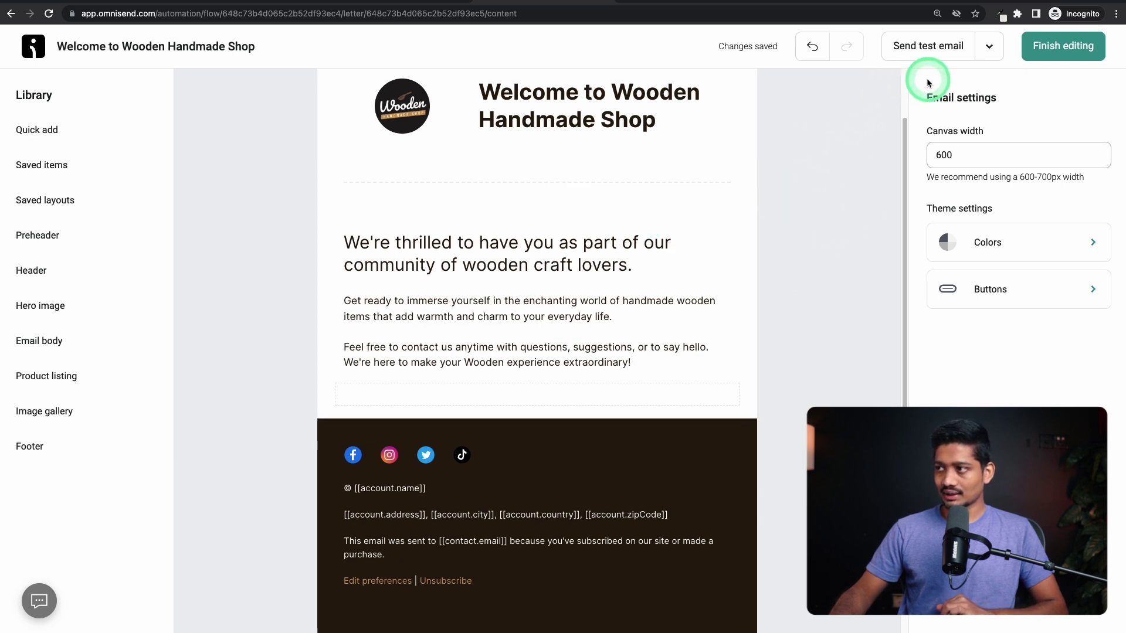
pyautogui.click(984, 47)
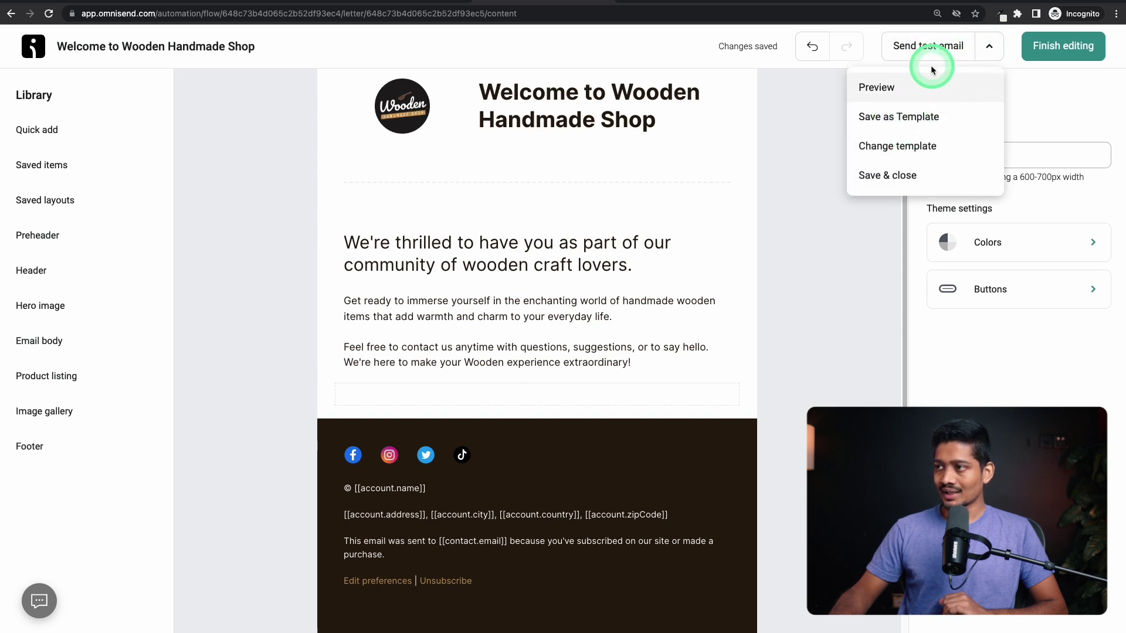
pyautogui.click(804, 107)
pyautogui.scroll(2, 727, 156)
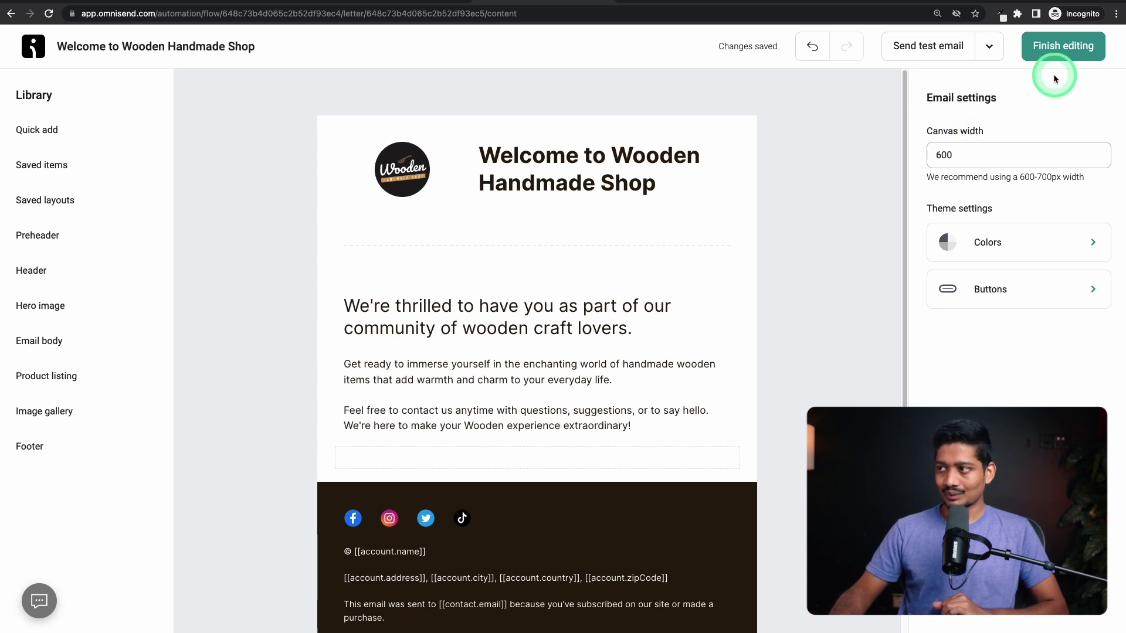
# Step: Finish editing the welcome email and set the workflow trigger's exit condition 1 to Message sent
pyautogui.click(1057, 50)
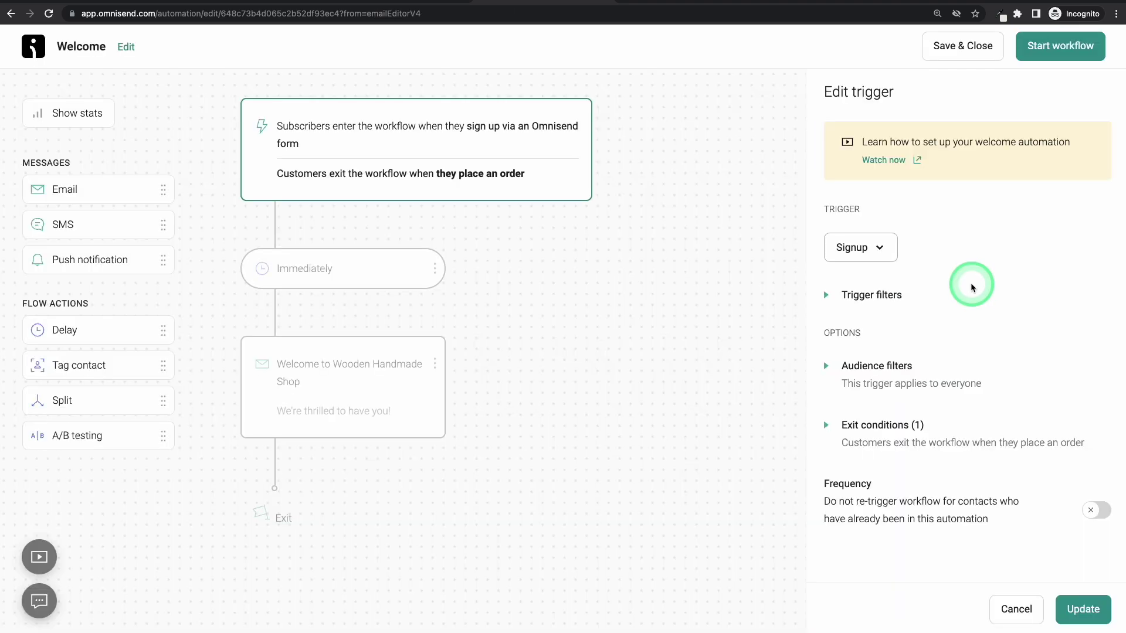
pyautogui.click(839, 426)
pyautogui.click(947, 256)
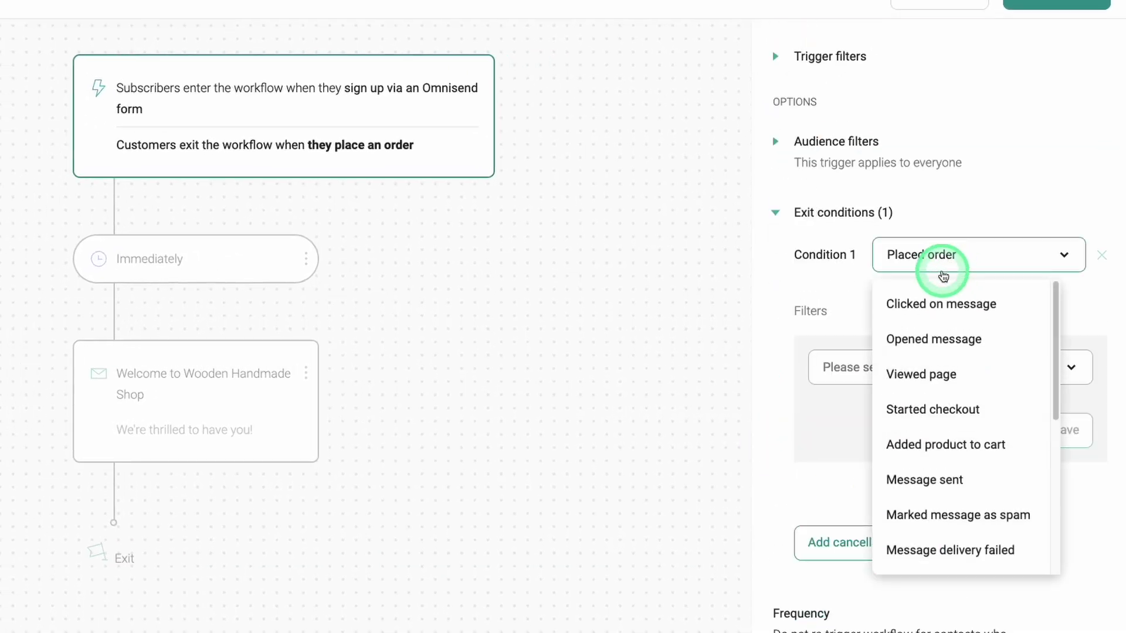
pyautogui.scroll(-1, 933, 376)
pyautogui.click(957, 447)
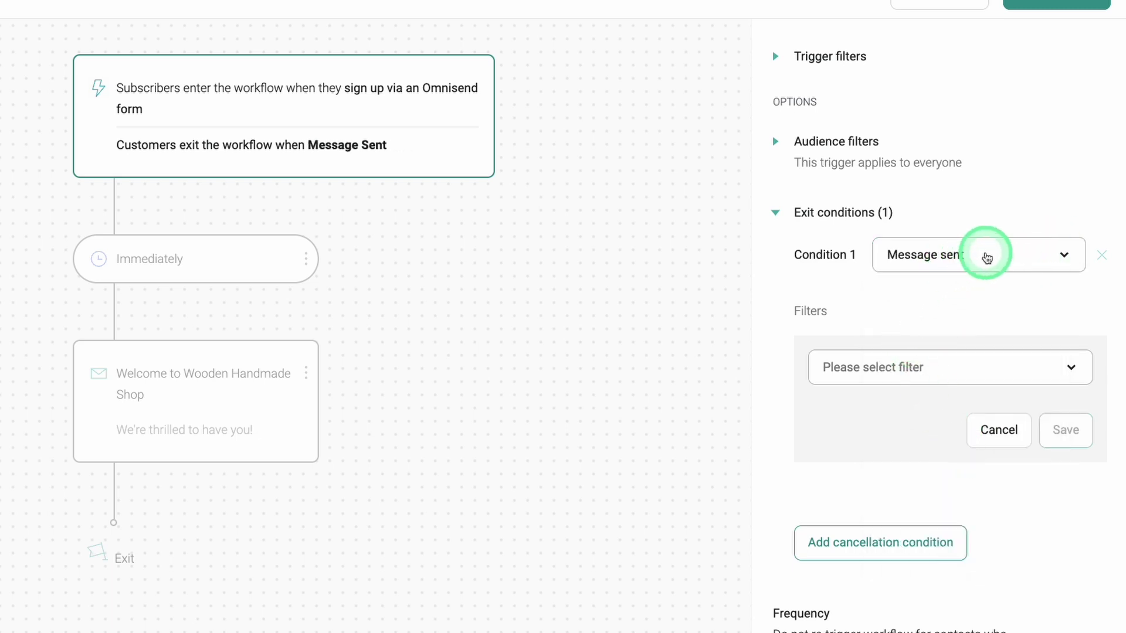
pyautogui.click(1010, 261)
pyautogui.click(1010, 259)
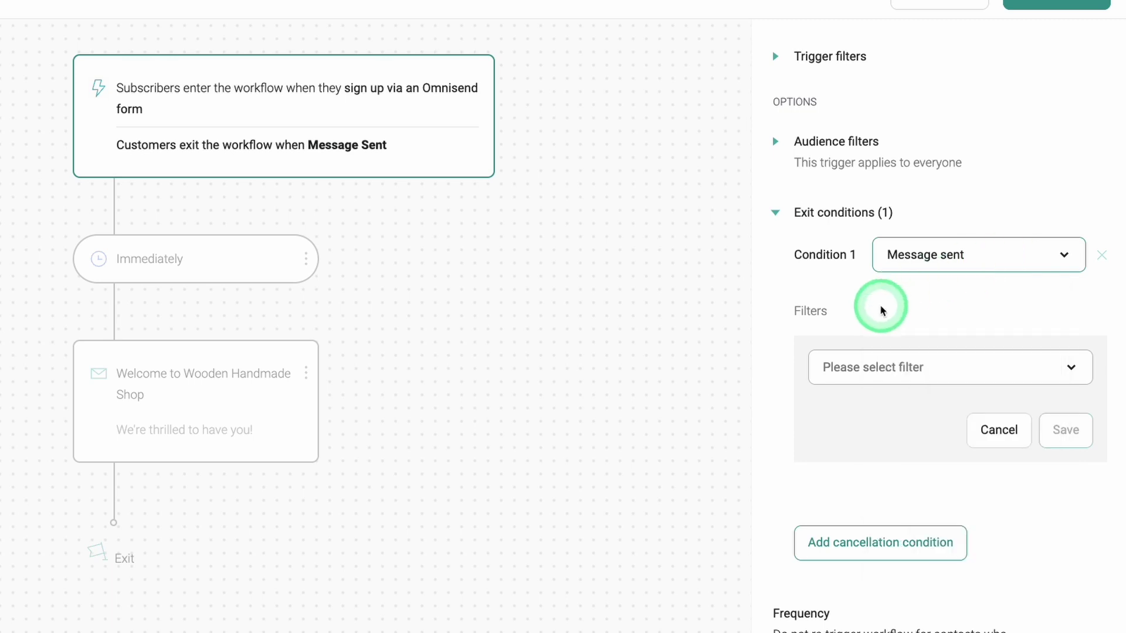
# Step: Close the trigger settings and start the Welcome workflow
pyautogui.scroll(-1, 792, 499)
pyautogui.scroll(4, 788, 500)
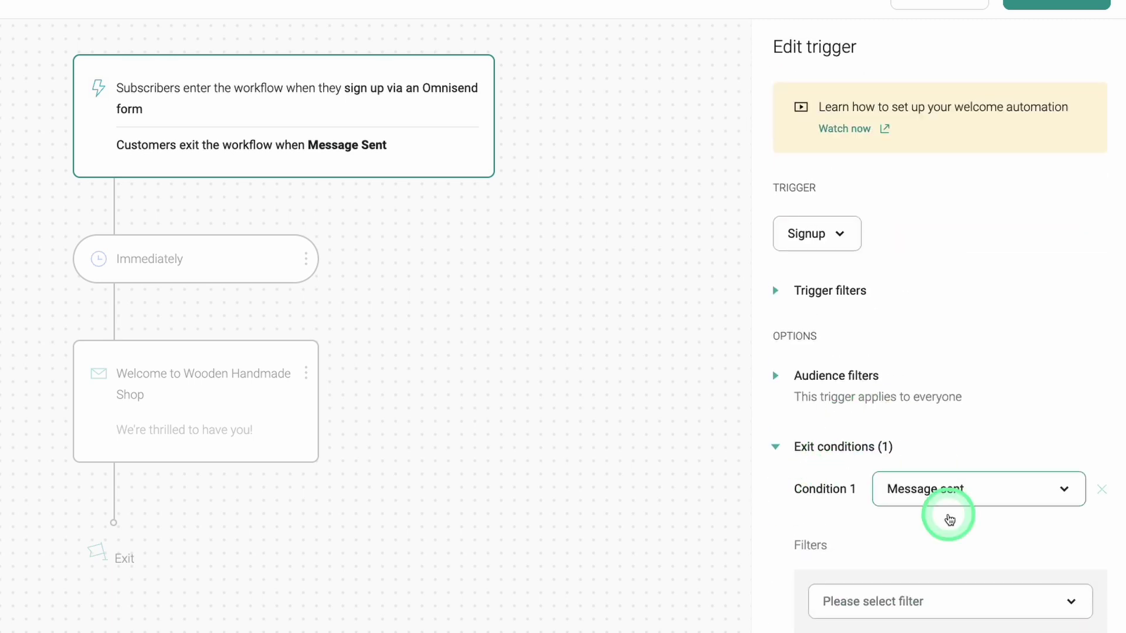
pyautogui.press('Escape')
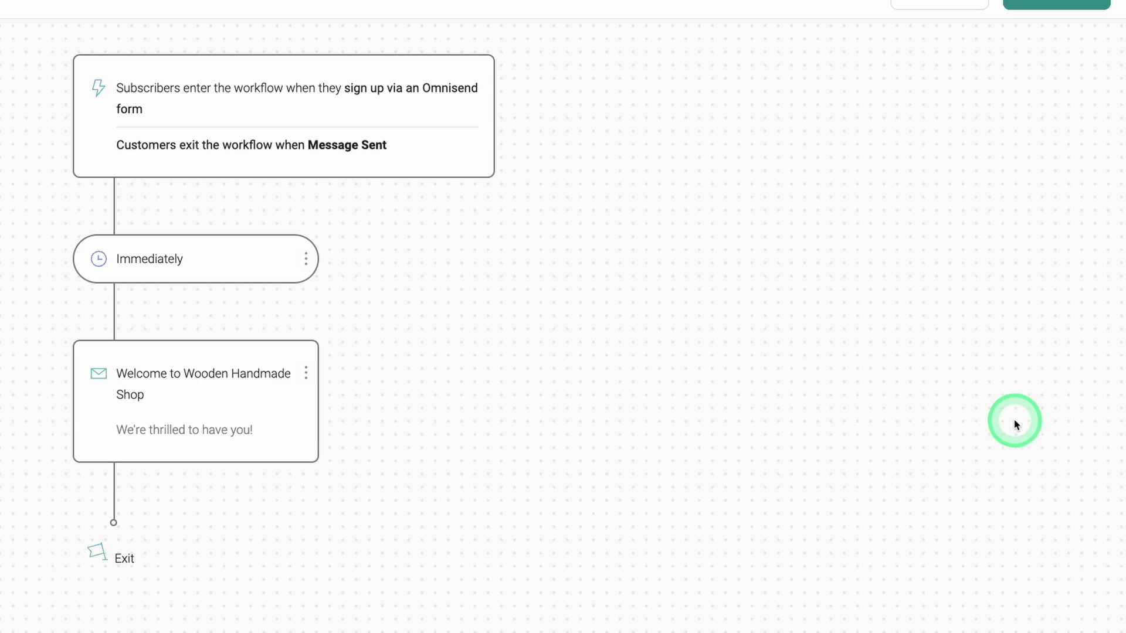
pyautogui.click(1047, 4)
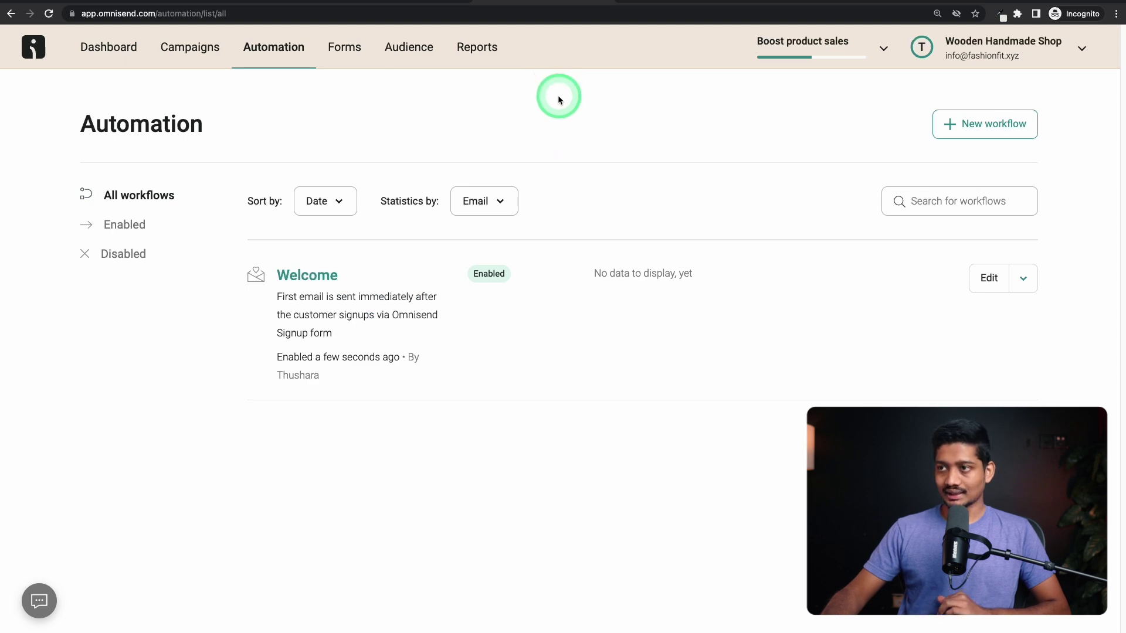
# Step: Switch to the store's website, reload the homepage and subscribe to the newsletter with a test email address
pyautogui.hotkey('ctrl', 'Tab')
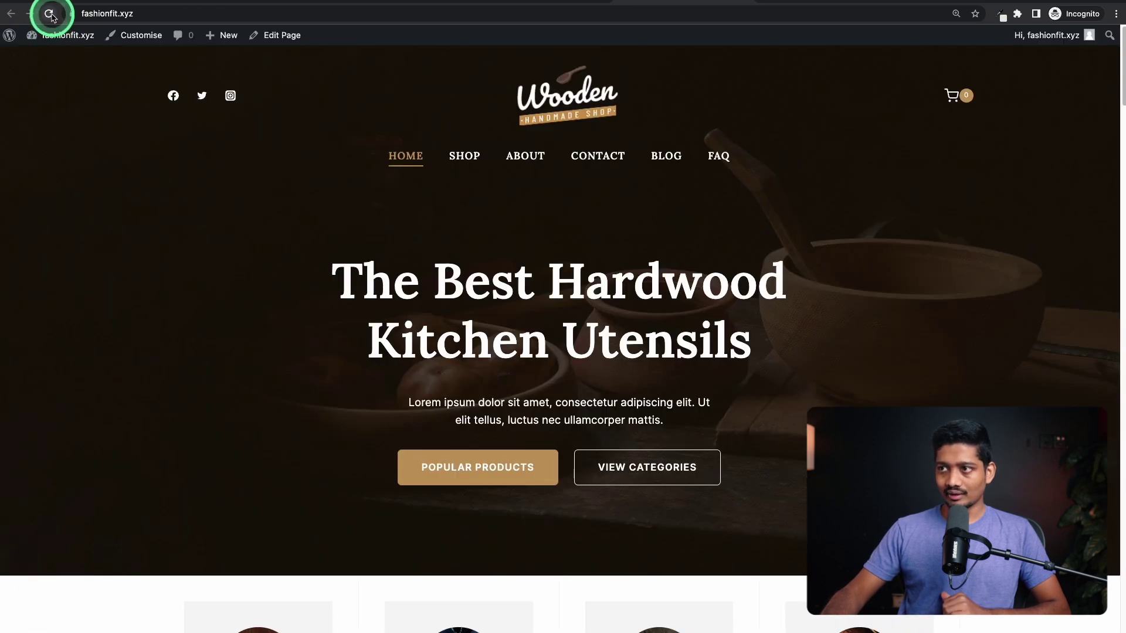
pyautogui.click(50, 14)
pyautogui.scroll(-2, 770, 179)
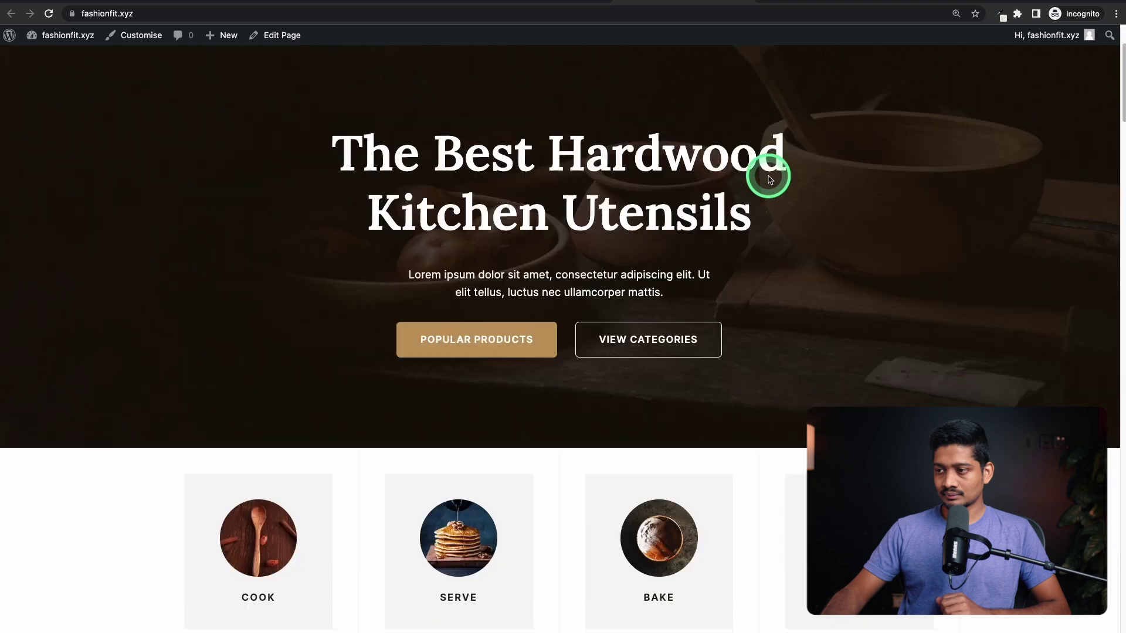
pyautogui.scroll(-20, 770, 179)
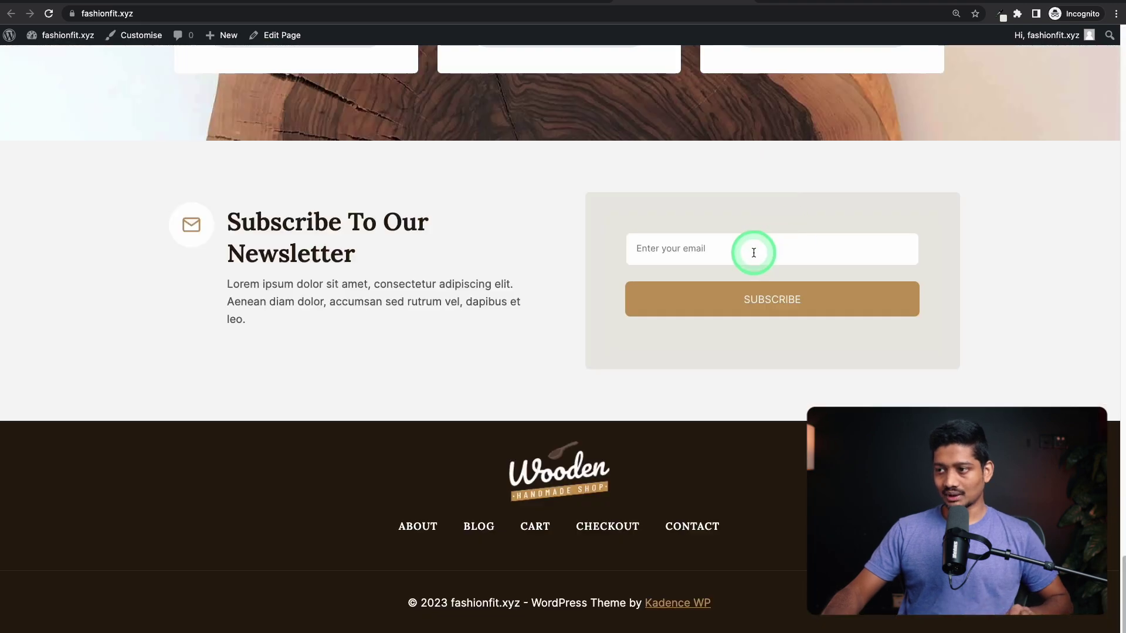
pyautogui.click(754, 253)
pyautogui.hotkey('ctrl', 'v')
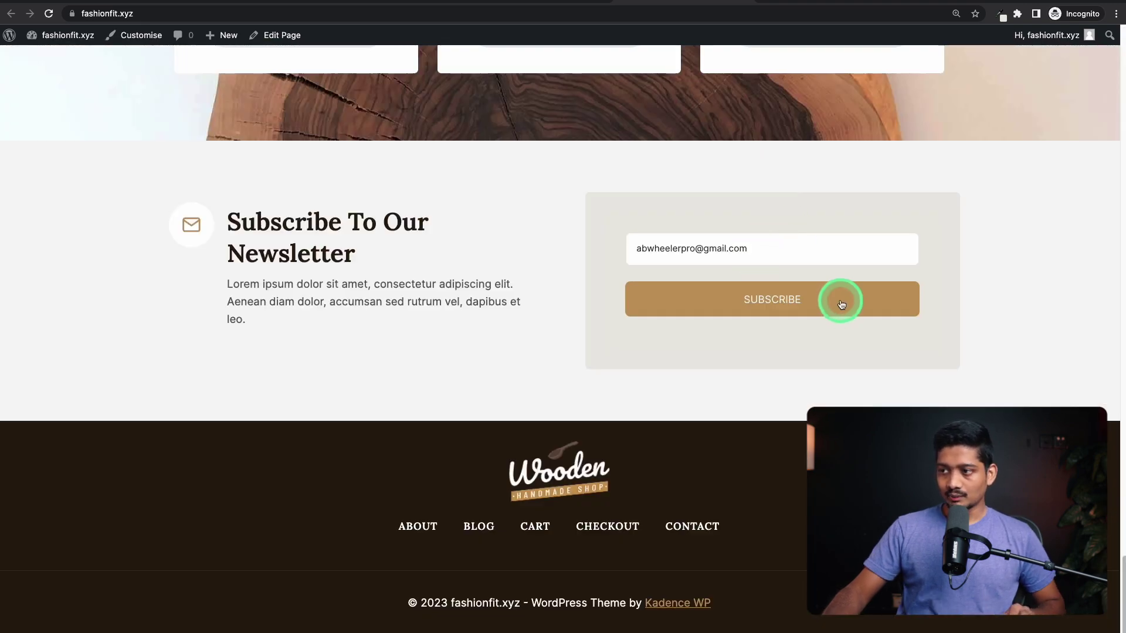
pyautogui.click(839, 299)
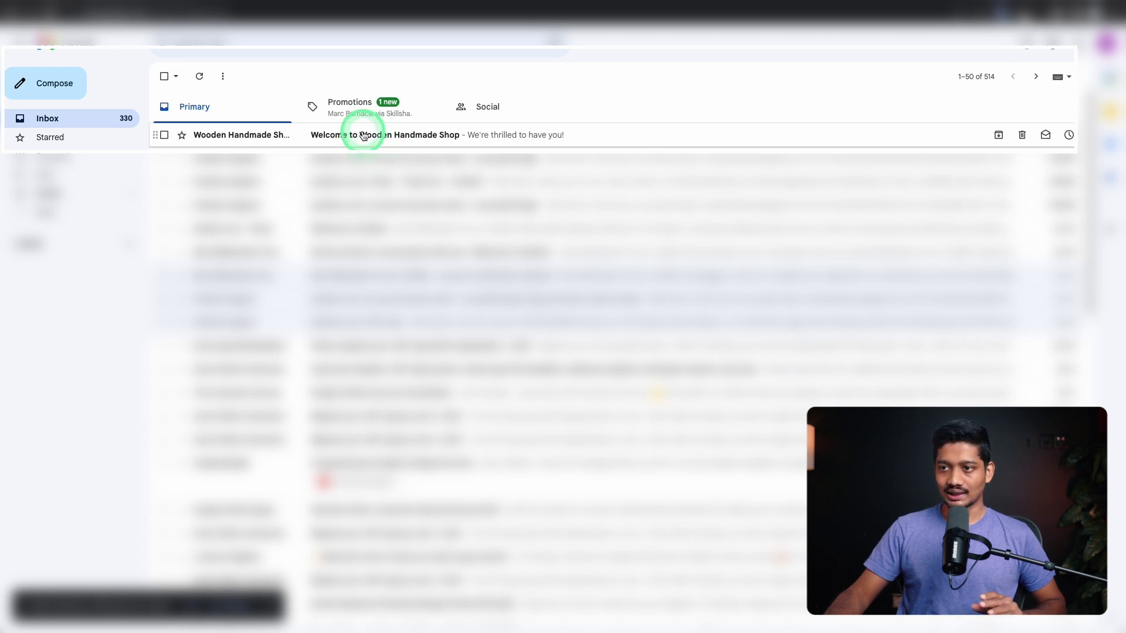
# Step: Open the received Welcome to Wooden Handmade Shop email in the Gmail inbox and review it down to the footer
pyautogui.click(302, 141)
pyautogui.scroll(-3, 907, 344)
pyautogui.scroll(3, 910, 349)
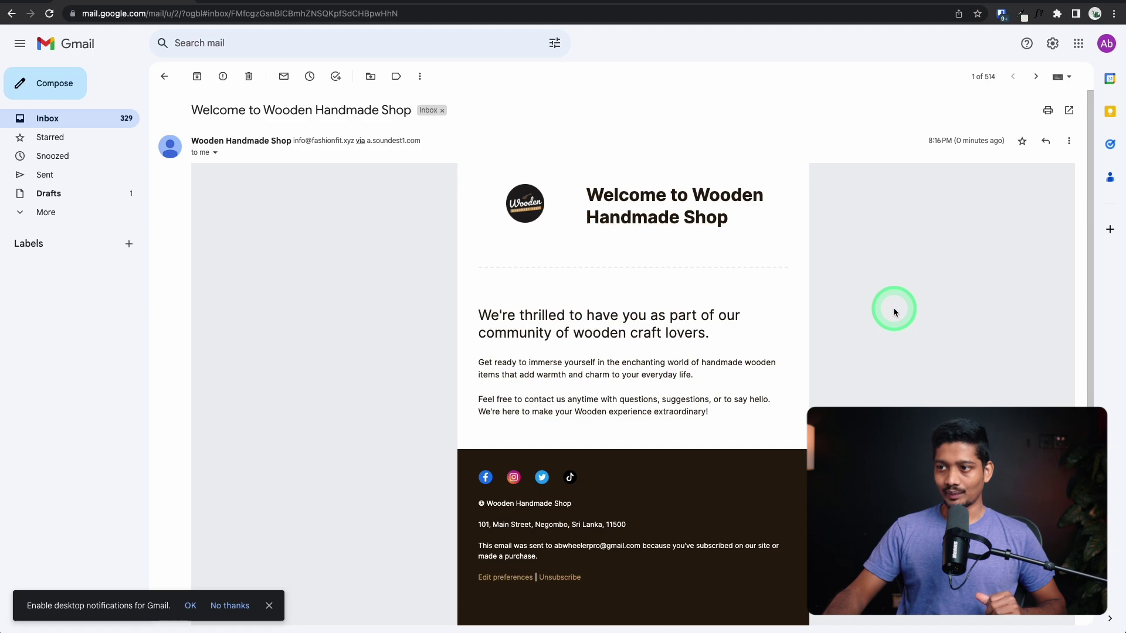